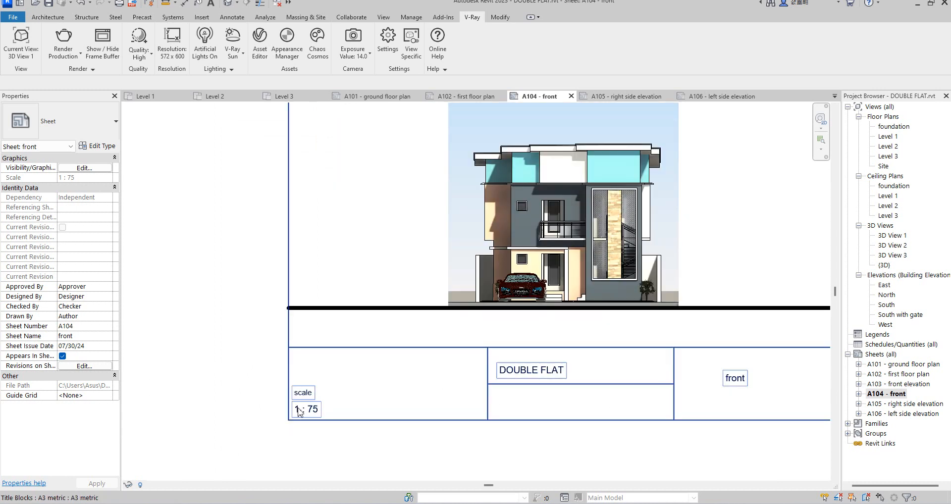
Look over the A104 front sheet and the Level 1 floor plan.
scroll(483, 401, "down", 2)
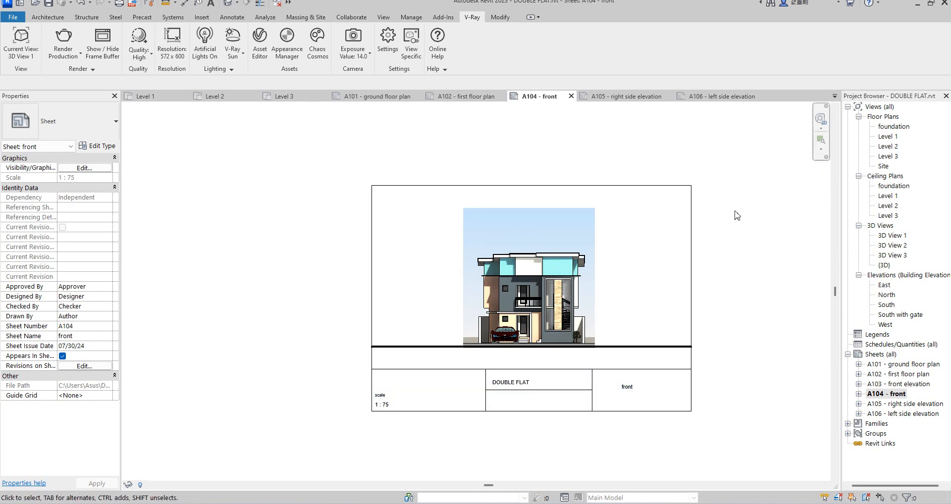
scroll(673, 315, "up", 2)
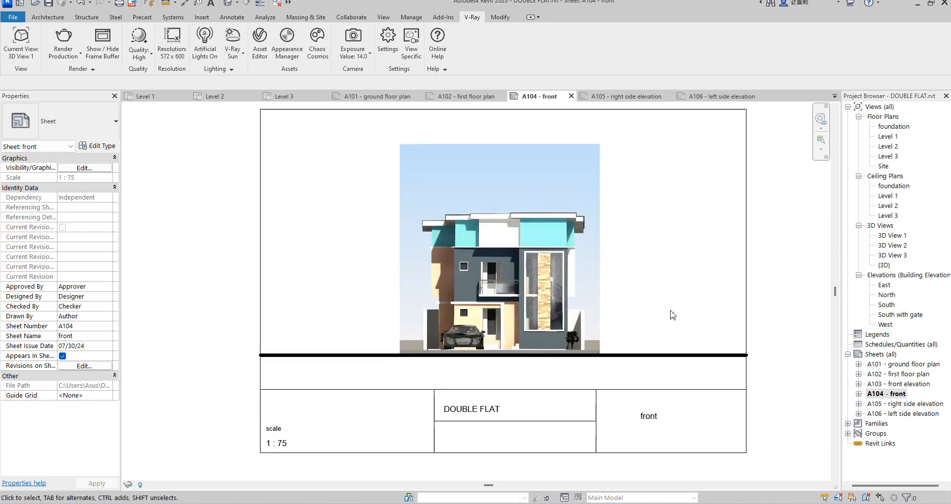
scroll(360, 219, "down", 3)
scroll(362, 238, "up", 1)
scroll(363, 237, "up", 1)
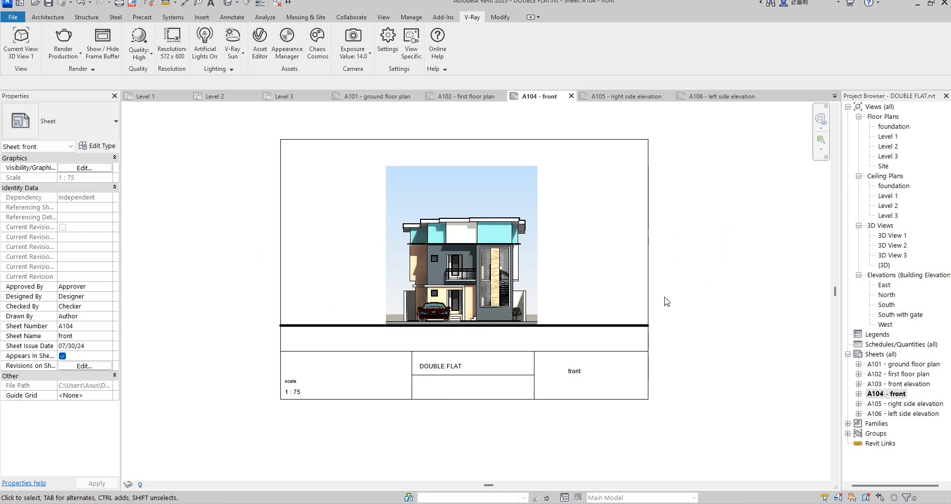
double_click(889, 137)
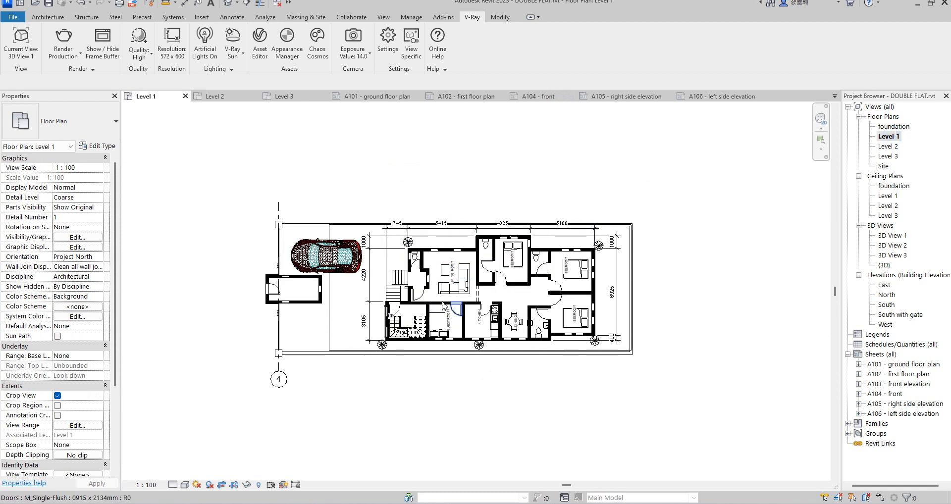
scroll(491, 268, "up", 3)
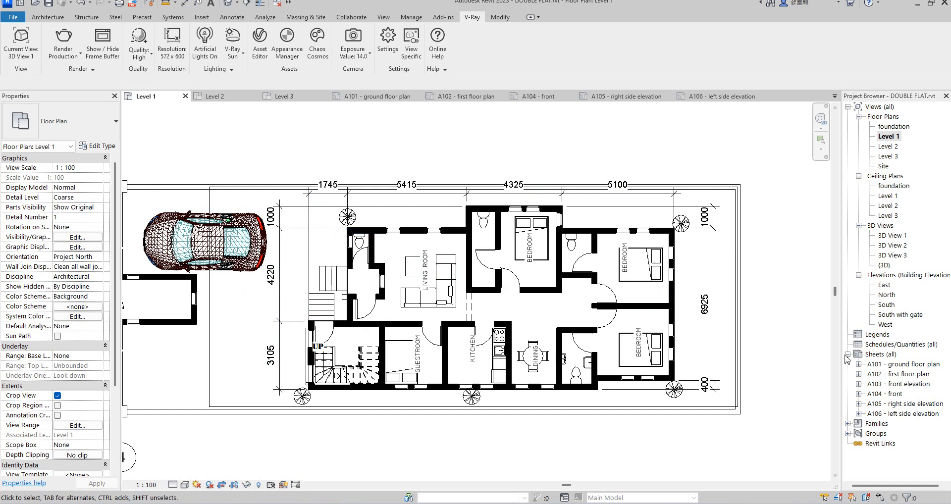
Open sheet A101 - ground floor plan and activate its floor plan viewport for editing.
double_click(897, 366)
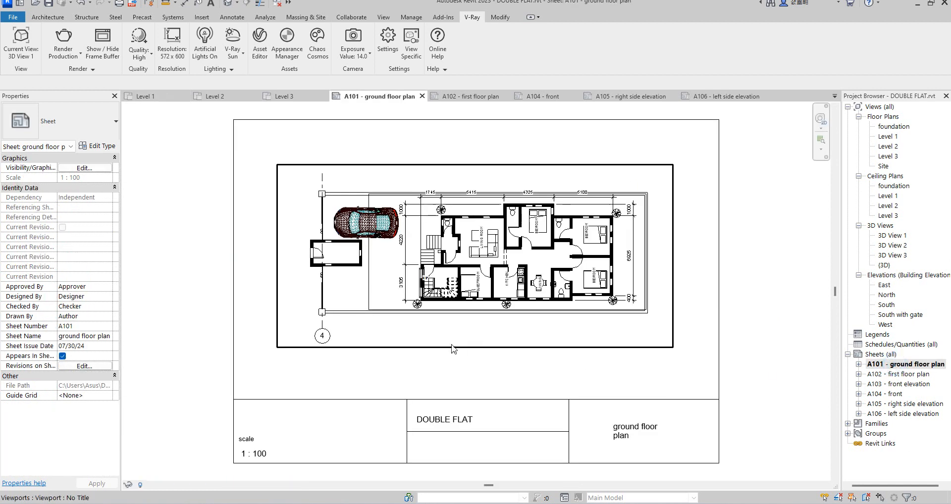
double_click(648, 300)
left_click(648, 301)
scroll(352, 234, "up", 2)
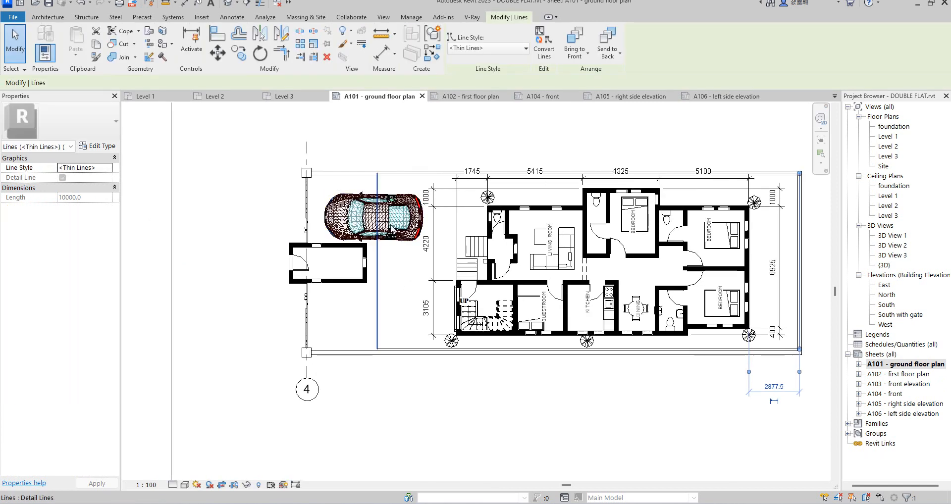
Hide the car, the upper and right boundary walls, and the gatehouse with the front fence elements in this view.
left_click(402, 223)
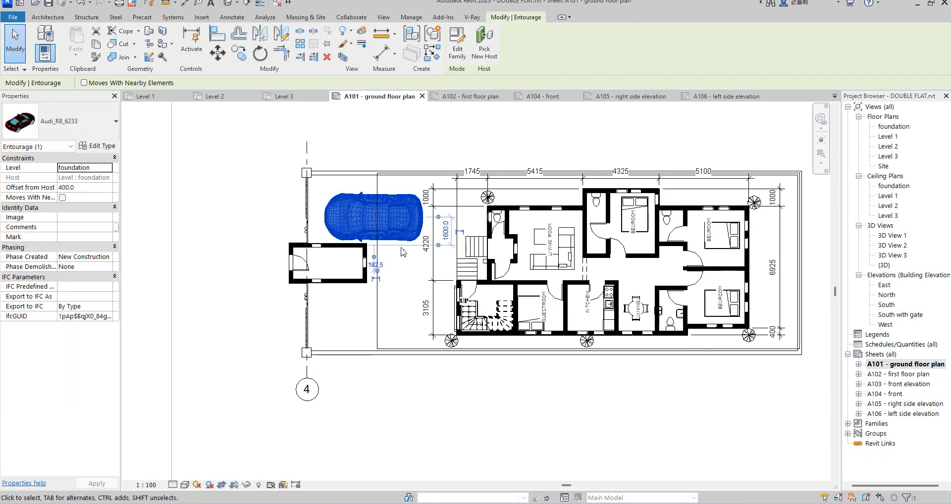
left_click(349, 177, "ctrl")
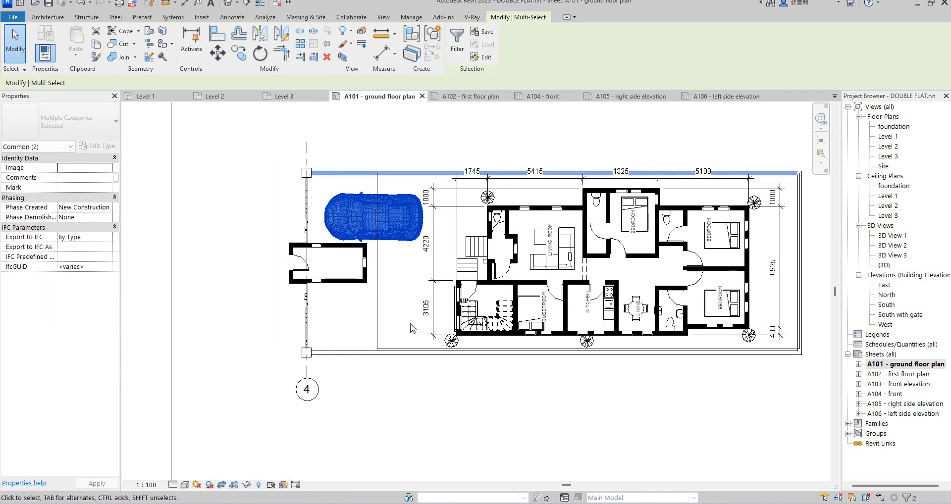
left_click(796, 317, "ctrl")
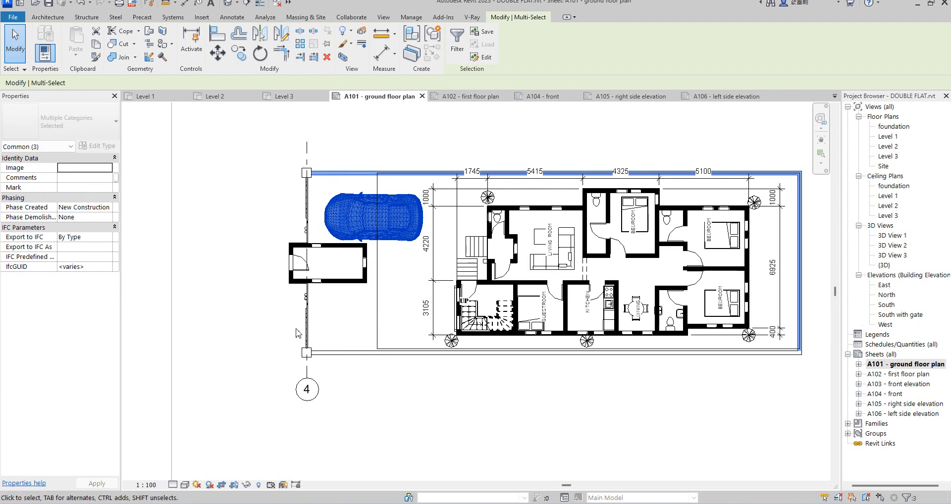
left_click_drag(224, 119, 425, 389, "ctrl")
right_click(364, 286)
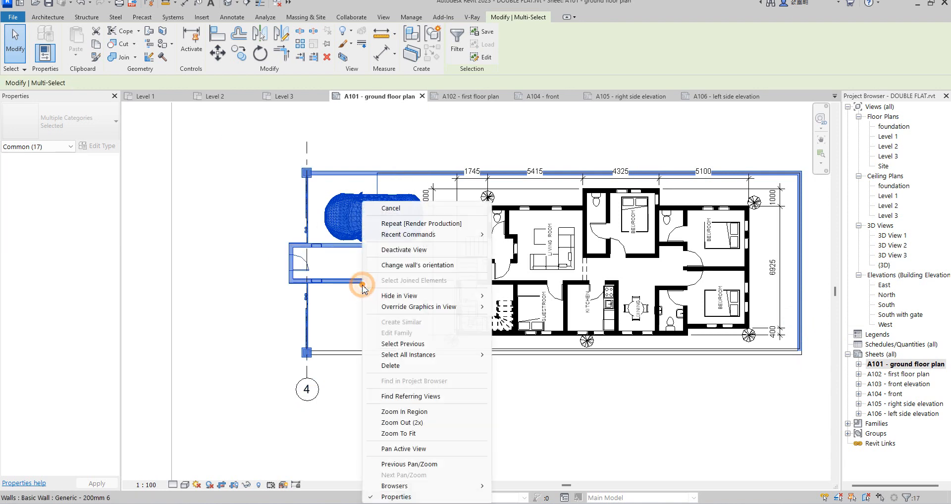
mouse_move(465, 299)
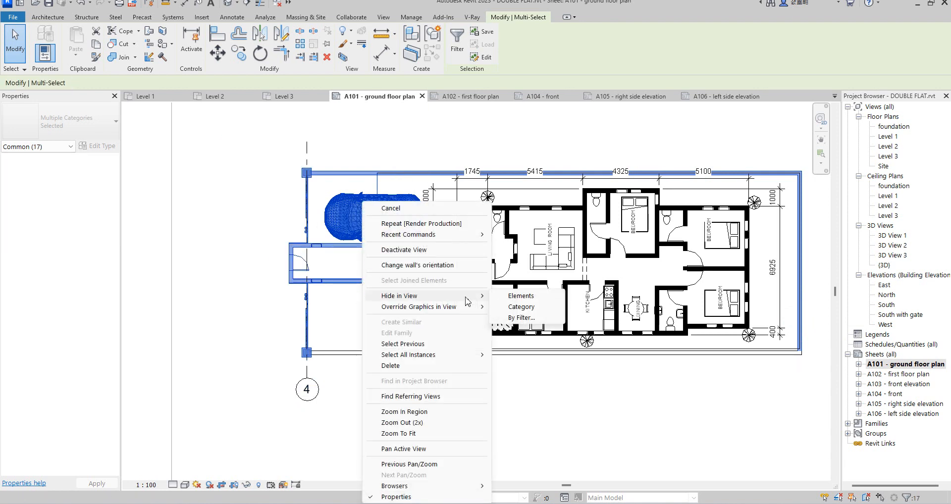
left_click(522, 296)
Hide the long boundary wall below the house in this view.
left_click(403, 356)
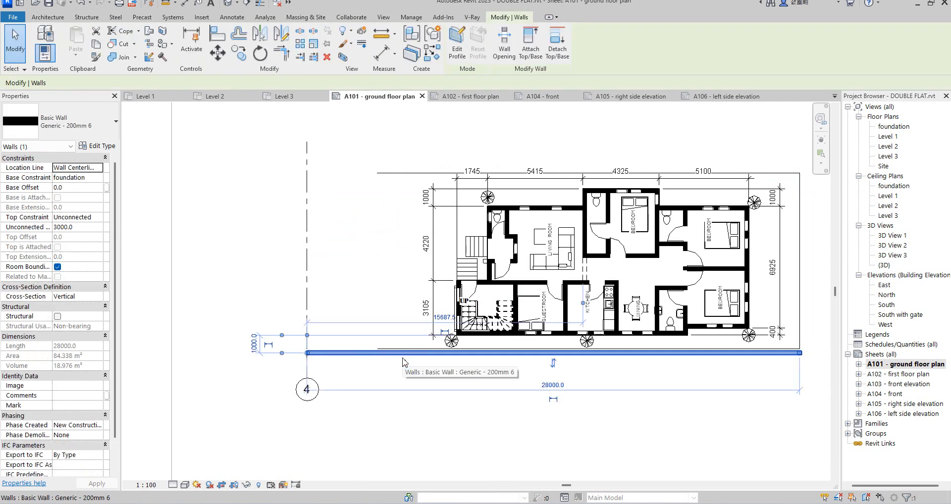
right_click(402, 356)
mouse_move(505, 153)
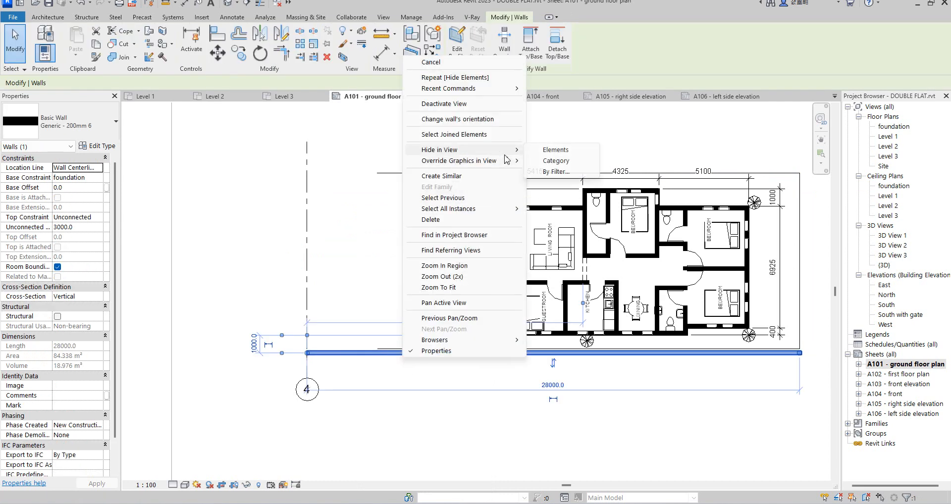
left_click(555, 150)
Hide the thin detail lines below and to the right of the house in this view.
scroll(511, 345, "down", 3)
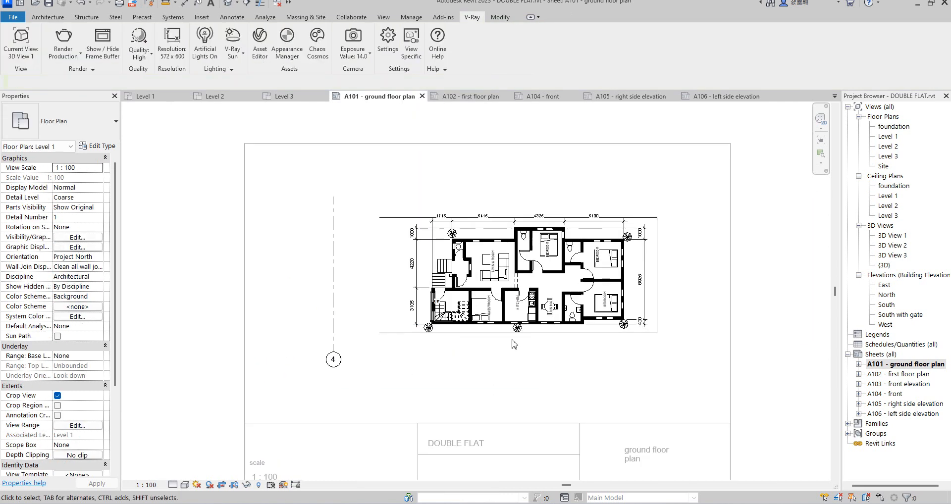
scroll(526, 346, "up", 2)
left_click(554, 336)
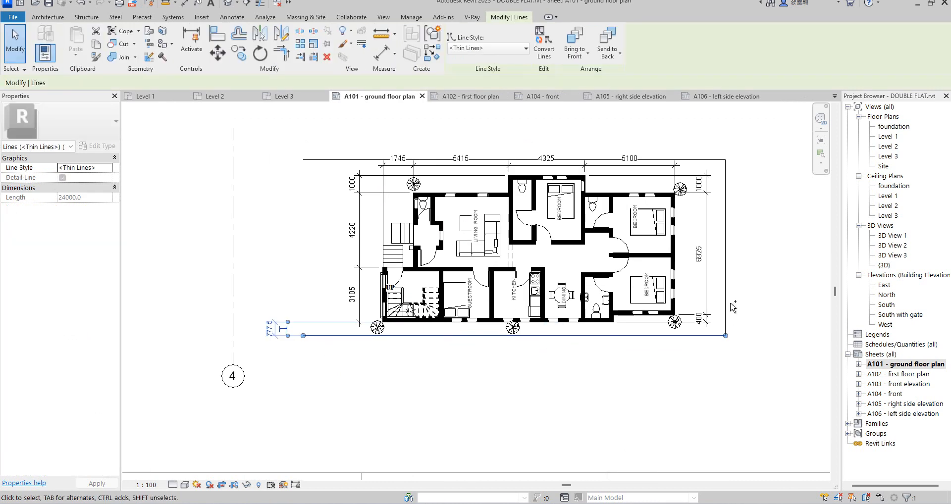
left_click(726, 305, "ctrl")
right_click(728, 304)
mouse_move(821, 103)
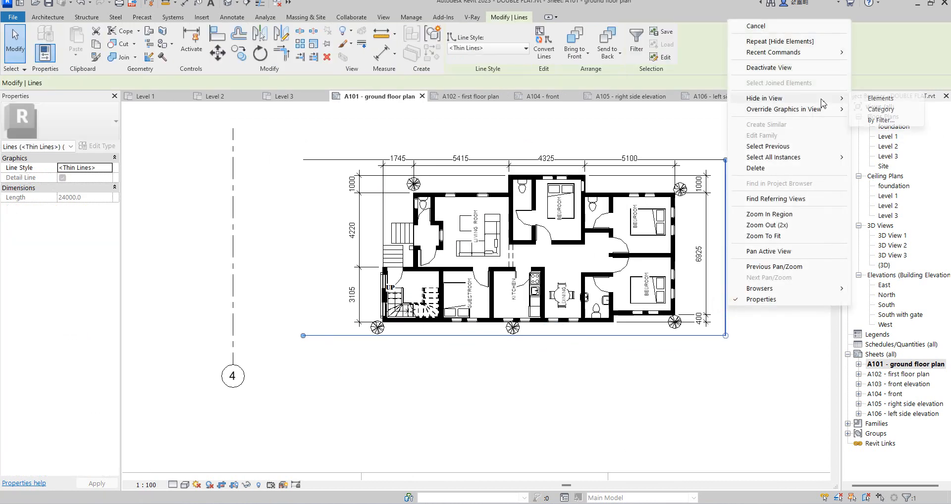
left_click(874, 98)
Delete grid line 4 in front of the house.
scroll(345, 368, "down", 3)
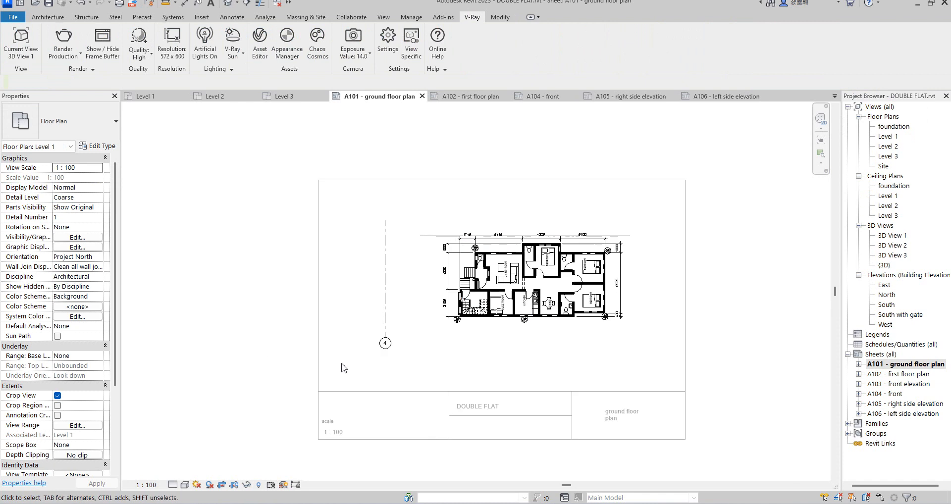
left_click(386, 319)
right_click(387, 316)
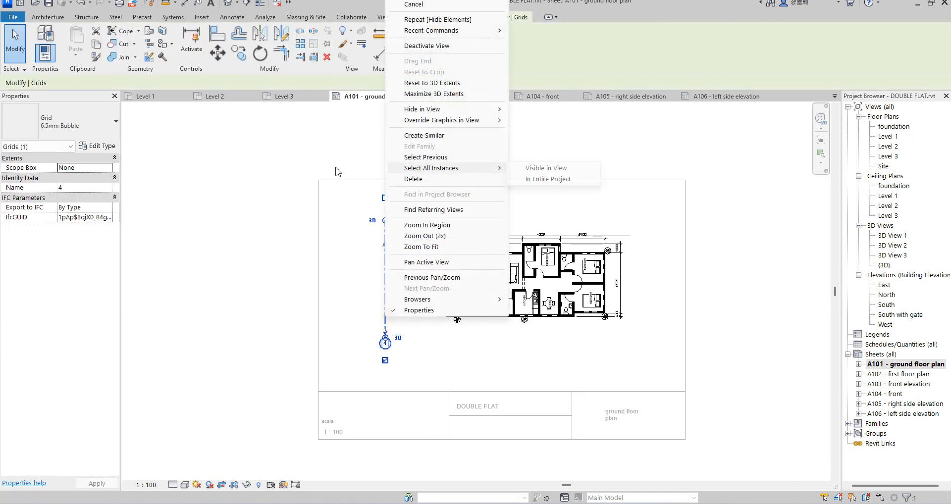
left_click(419, 179)
Delete the remaining thin detail line running above the house plan.
scroll(567, 215, "up", 2)
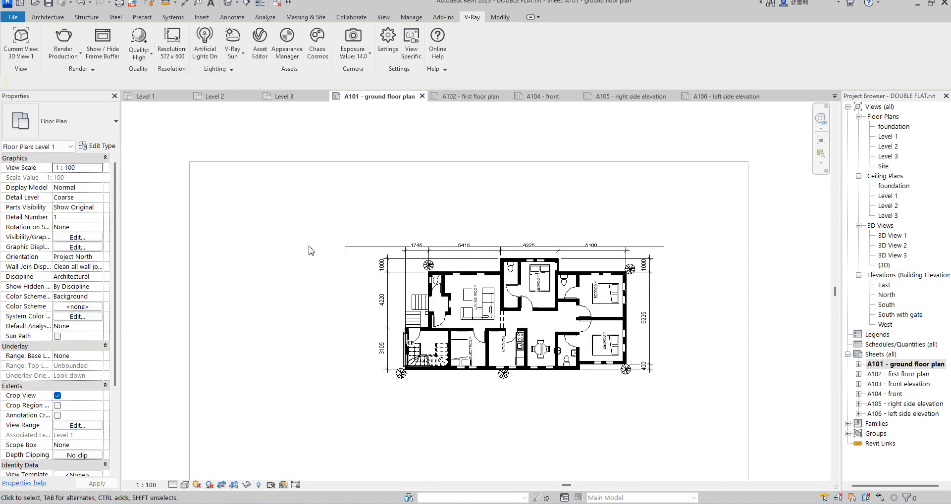
left_click(350, 247)
right_click(350, 247)
mouse_move(426, 296)
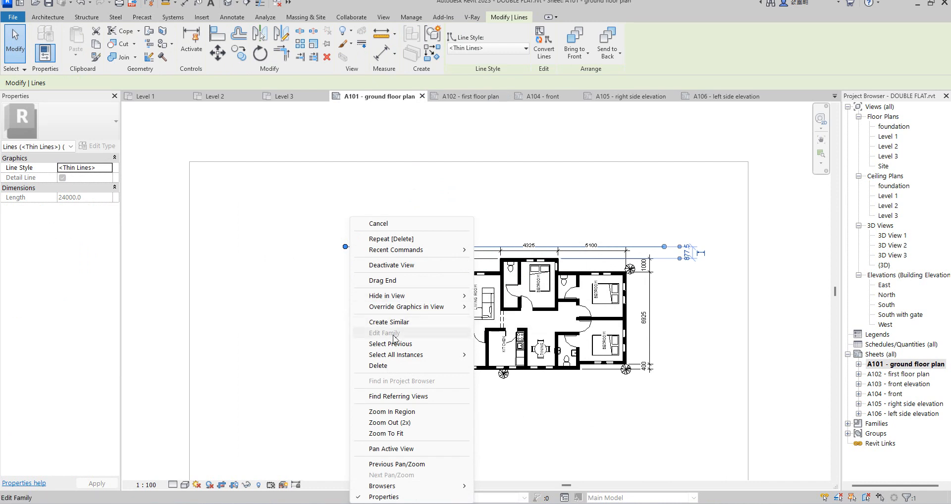
left_click(377, 365)
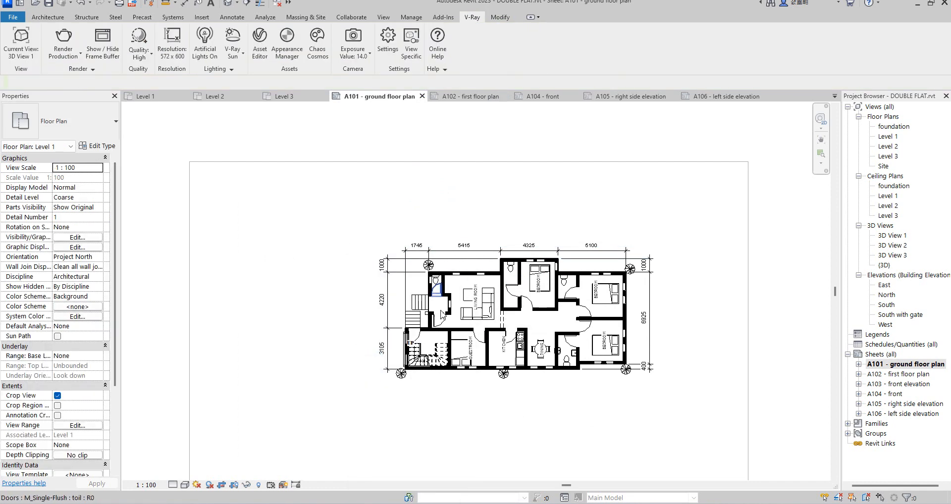
Rotate the BEDROOM labels of the two upper bedrooms to read horizontally.
scroll(404, 362, "up", 2)
scroll(513, 350, "down", 3)
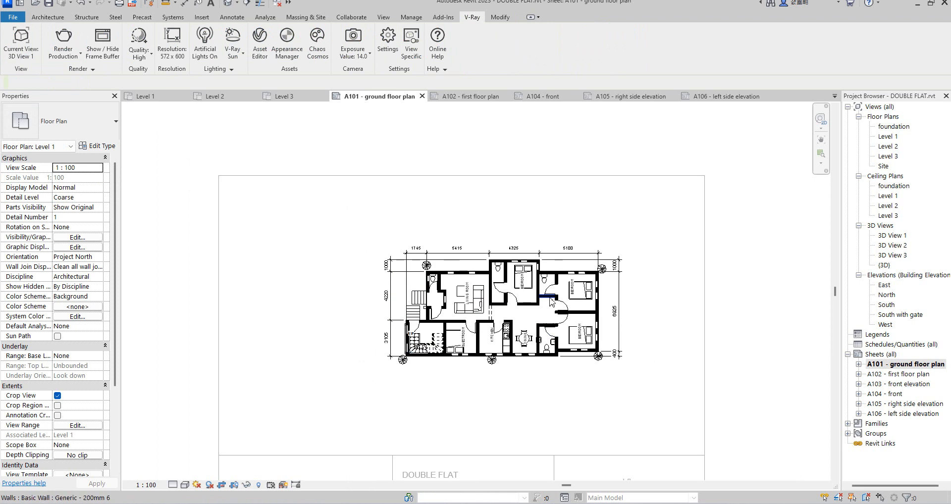
scroll(453, 300, "up", 3)
scroll(500, 275, "up", 2)
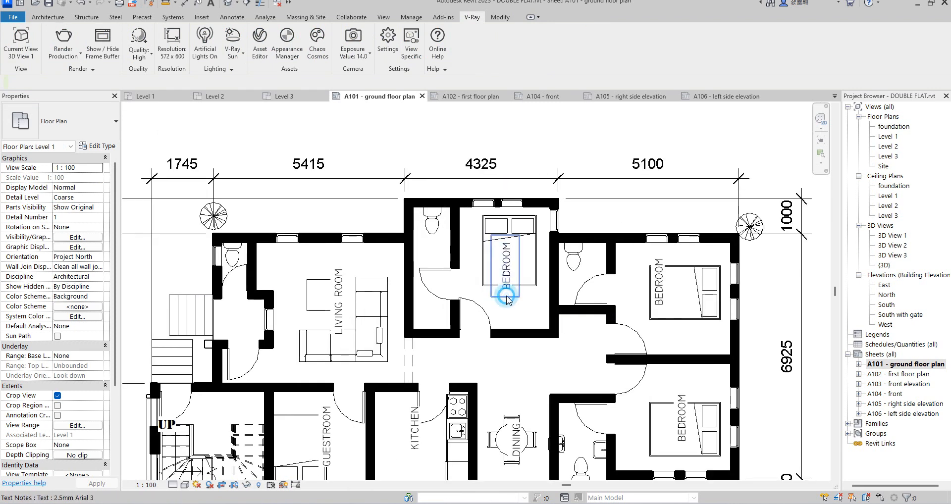
left_click(506, 297)
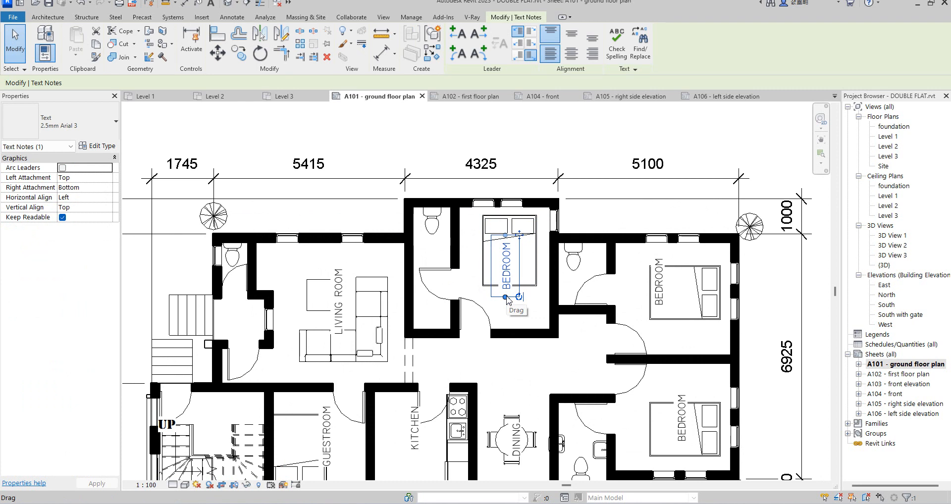
left_click_drag(519, 297, 473, 282)
left_click(658, 297)
left_click_drag(671, 313, 629, 295)
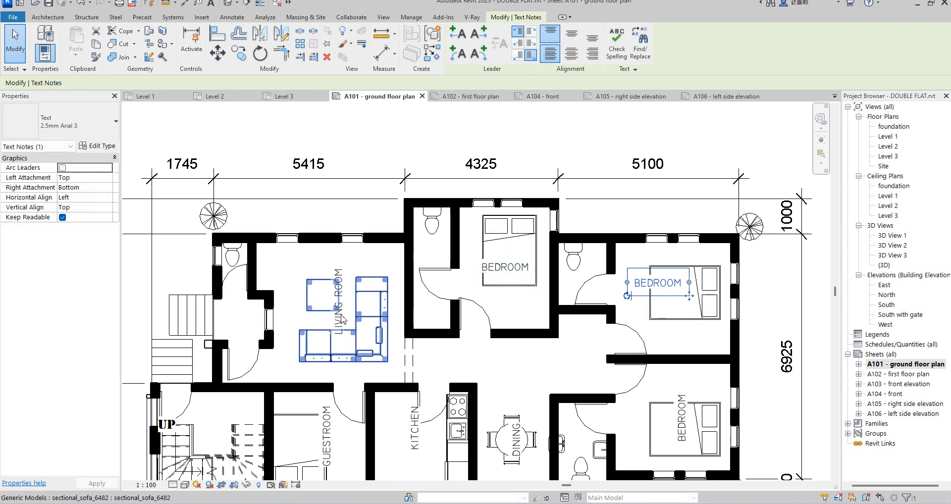
Rotate the LIVING ROOM and GUESTROOM labels to read horizontally.
left_click(340, 270)
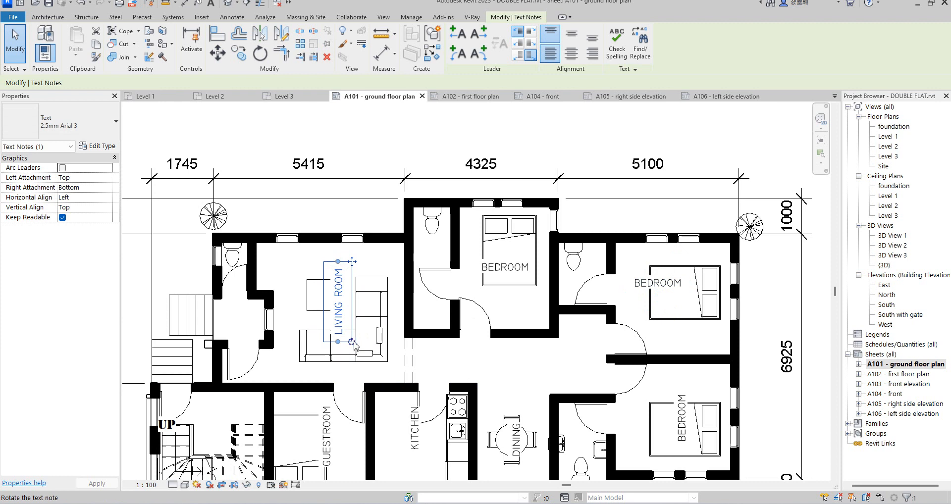
left_click_drag(352, 343, 325, 288)
scroll(323, 286, "down", 6)
scroll(320, 361, "up", 5)
left_click(339, 343)
left_click_drag(342, 379, 298, 359)
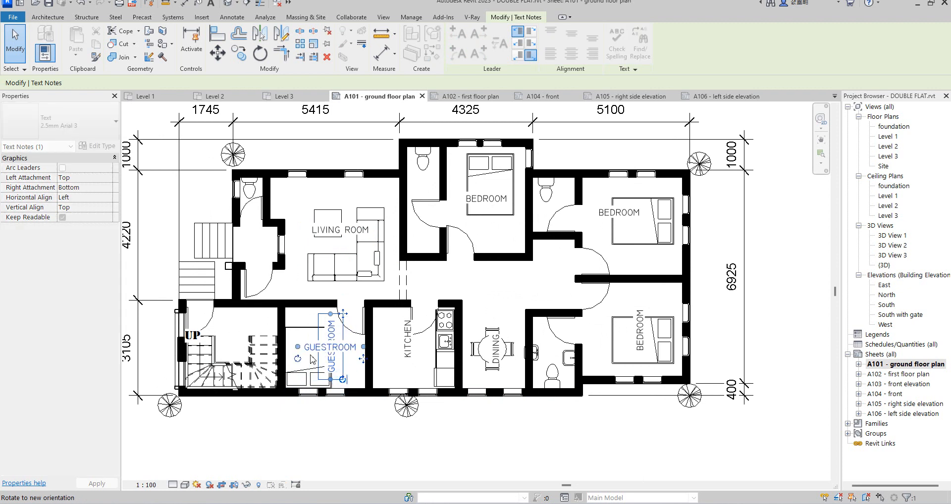
Rotate the KITCHEN, DINING and lower-right BEDROOM labels to read horizontally.
left_click(416, 360)
left_click_drag(419, 364, 392, 353)
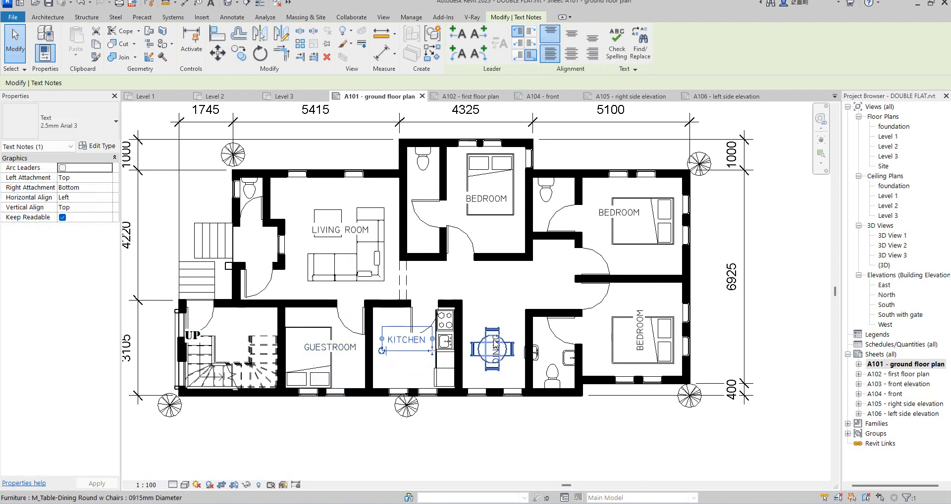
left_click(506, 330)
left_click_drag(507, 370, 477, 362)
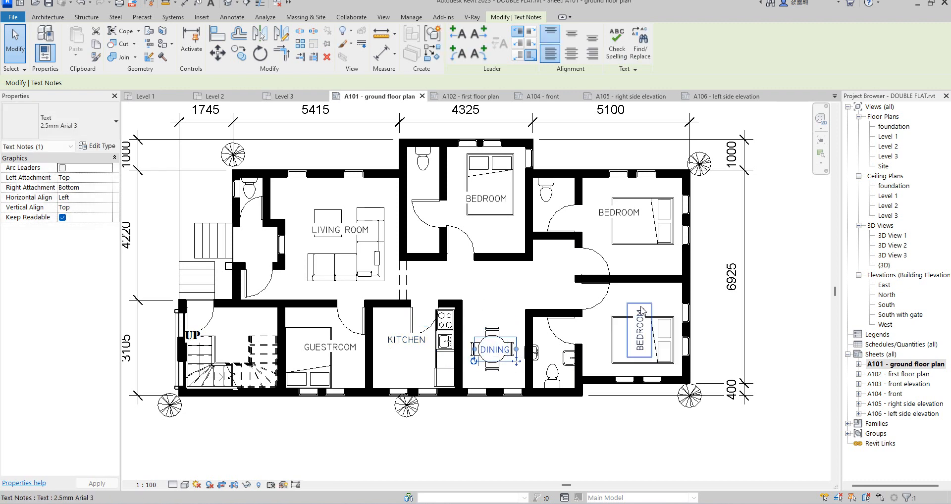
left_click(640, 331)
left_click_drag(651, 357, 612, 344)
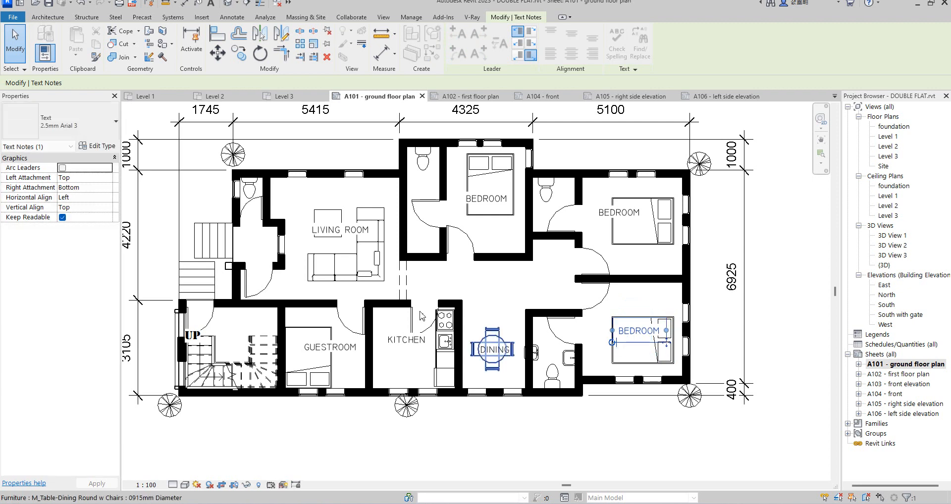
Copy the lower-right BEDROOM label into the open hallway above the dining area.
left_click(479, 281)
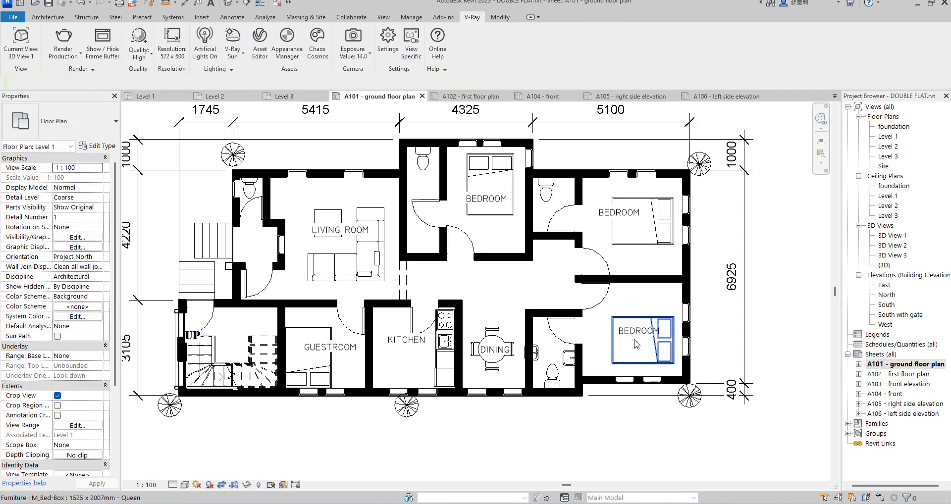
left_click(638, 332)
left_click(238, 52)
left_click(630, 332)
left_click(490, 280)
scroll(547, 298, "up", 2)
key("Escape")
key("Escape")
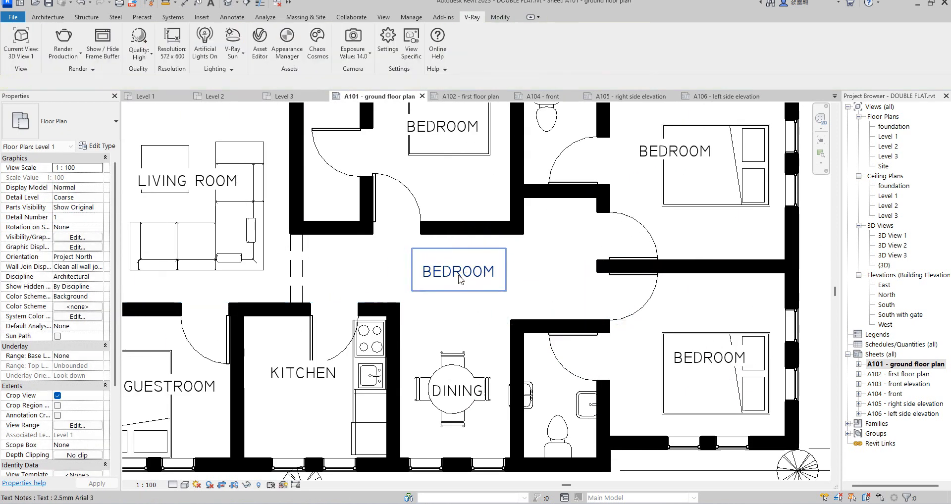
Change the copied BEDROOM label in the open hallway above the dining area to LOBBY.
double_click(457, 274)
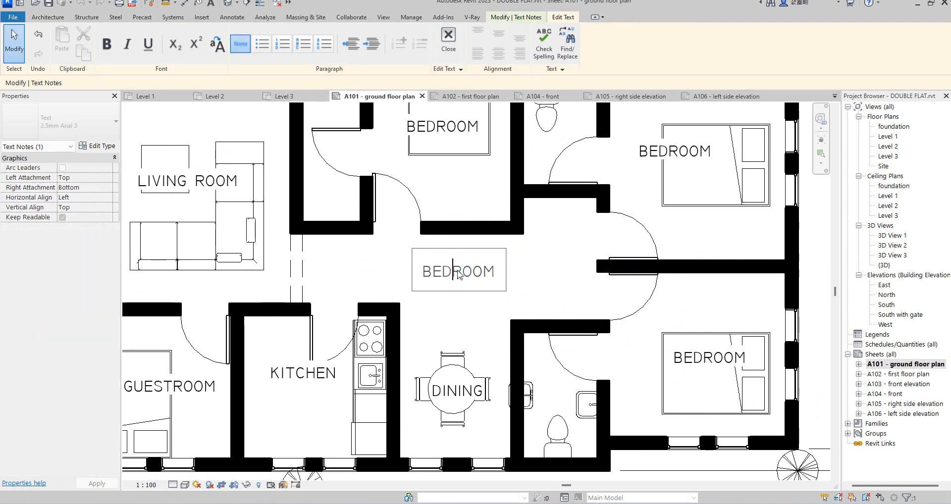
double_click(458, 274)
type("LO")
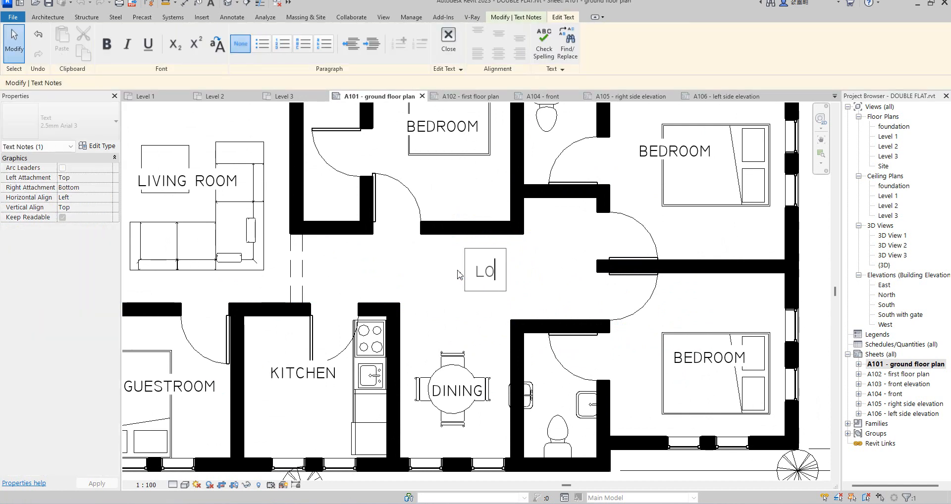
type("BBY")
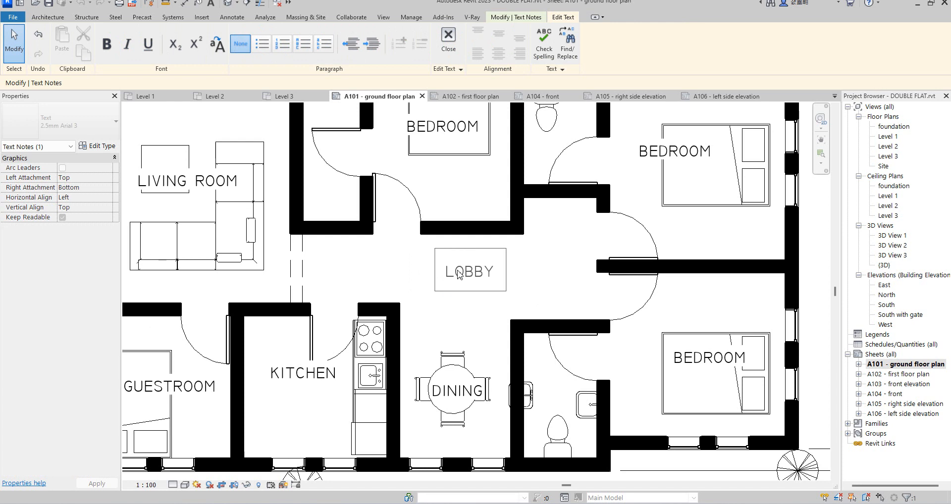
left_click(459, 320)
Examine the room labels, walls and dimensions across the whole ground floor plan.
scroll(461, 341, "down", 4)
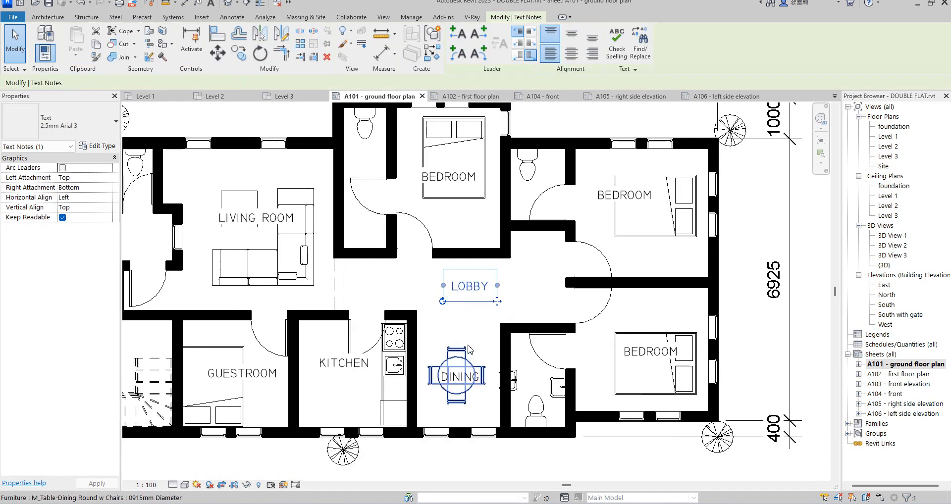
scroll(452, 240, "up", 2)
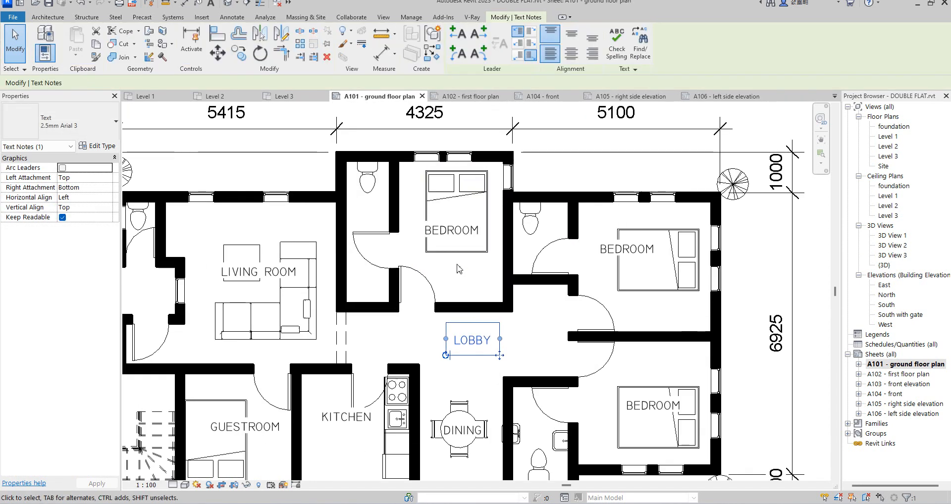
scroll(406, 228, "down", 2)
scroll(495, 312, "down", 3)
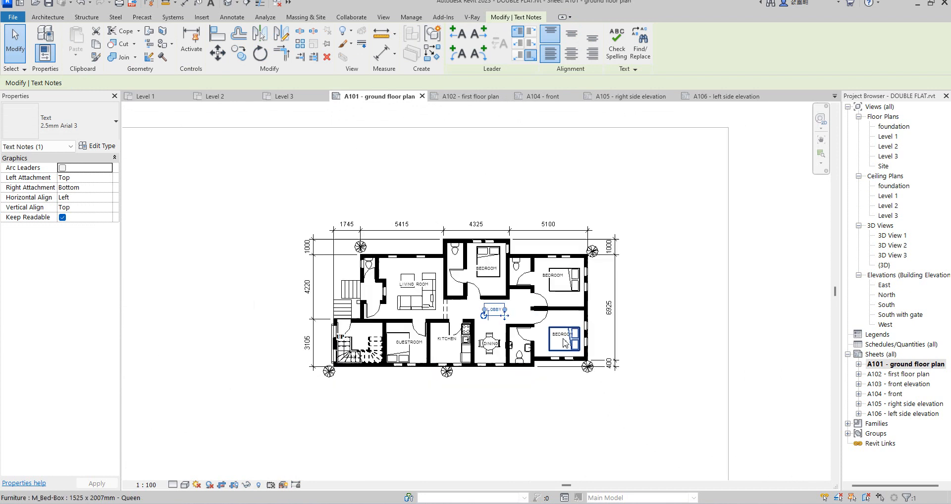
scroll(579, 299, "up", 4)
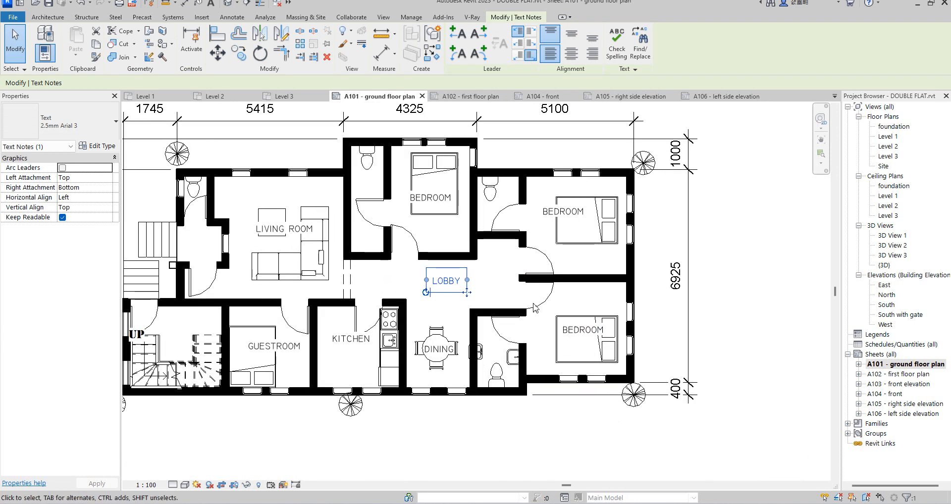
scroll(606, 294, "down", 3)
scroll(608, 296, "up", 2)
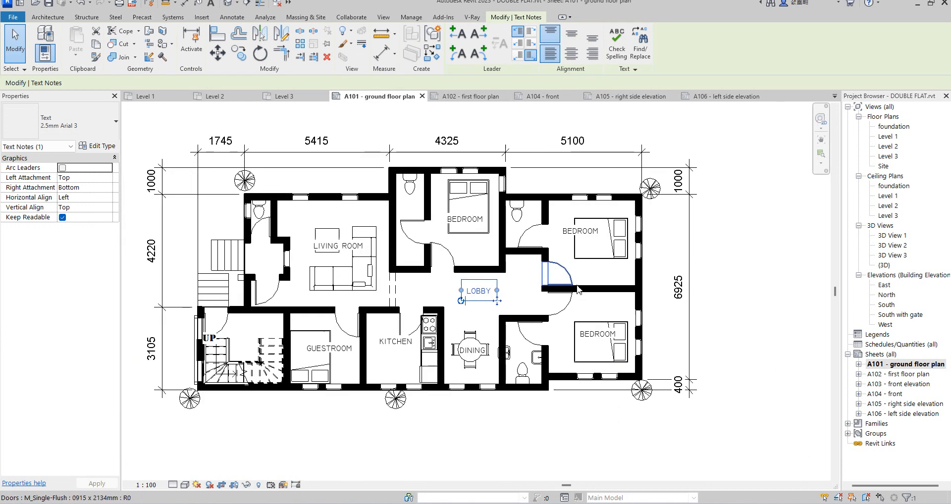
scroll(609, 296, "up", 3)
scroll(648, 295, "down", 2)
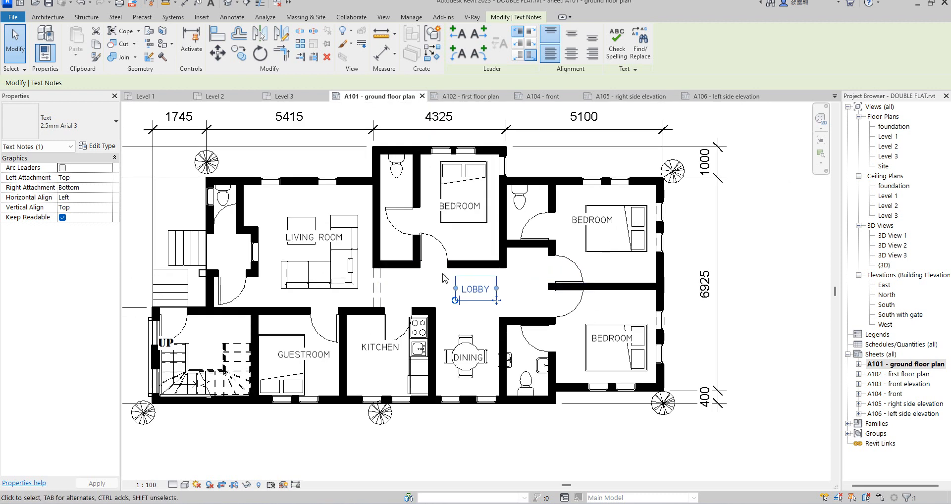
scroll(443, 279, "down", 3)
scroll(386, 373, "up", 2)
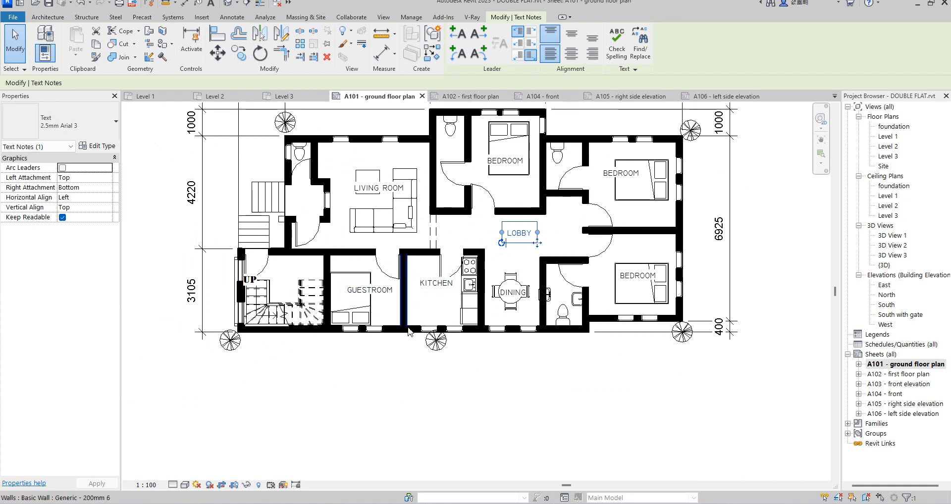
scroll(409, 318, "down", 1)
scroll(436, 347, "up", 3)
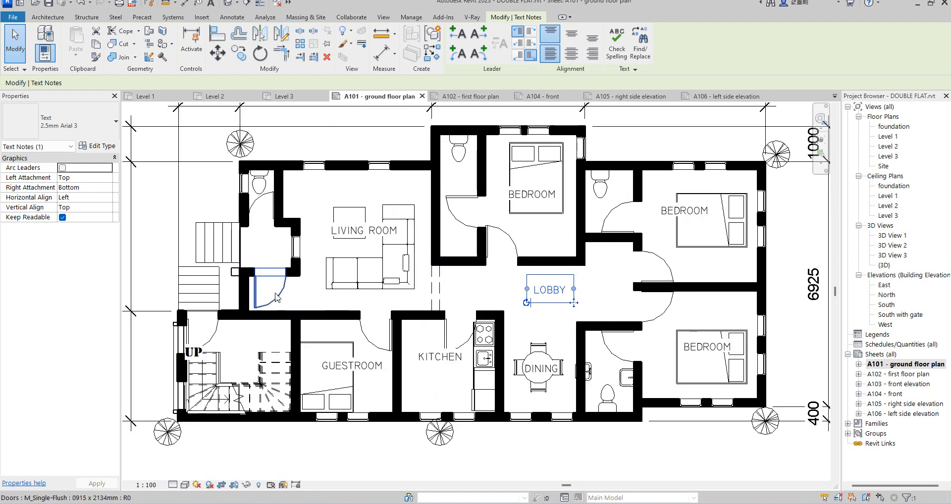
scroll(396, 237, "down", 3)
scroll(400, 234, "up", 2)
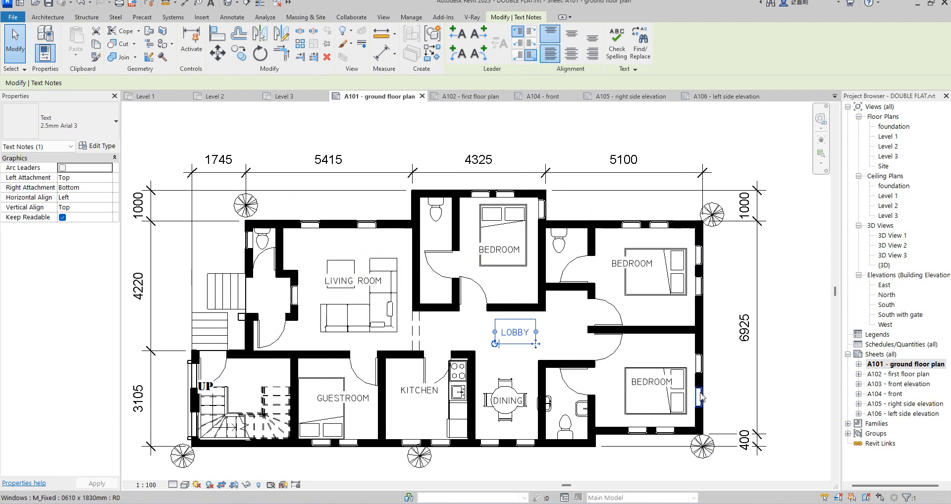
scroll(614, 411, "down", 3)
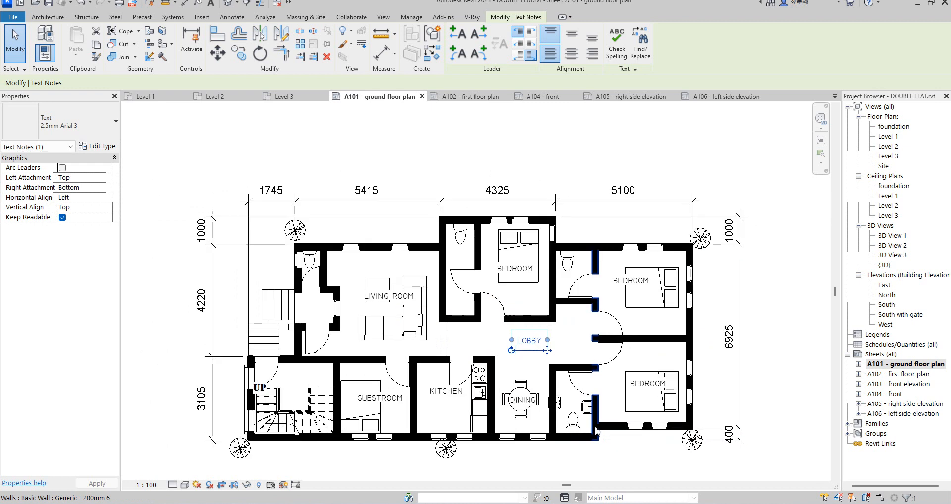
scroll(587, 382, "up", 5)
left_click(563, 331)
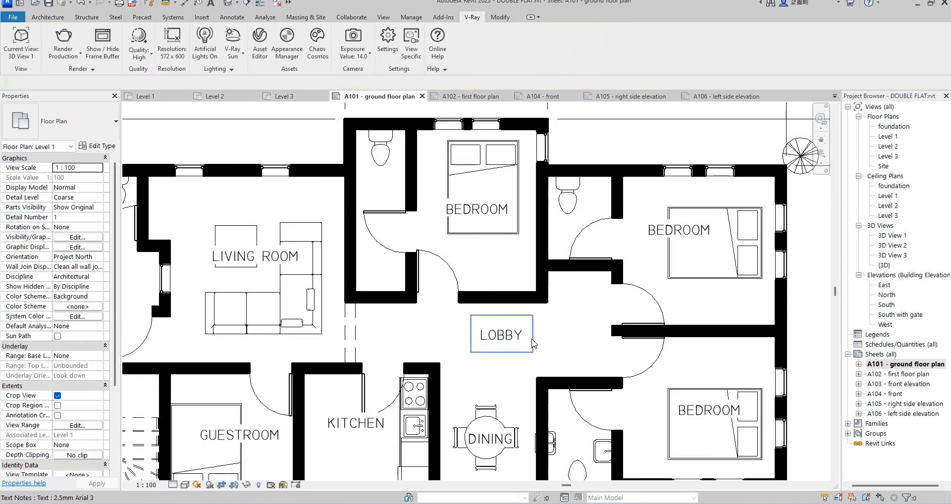
scroll(564, 342, "down", 3)
scroll(558, 360, "up", 2)
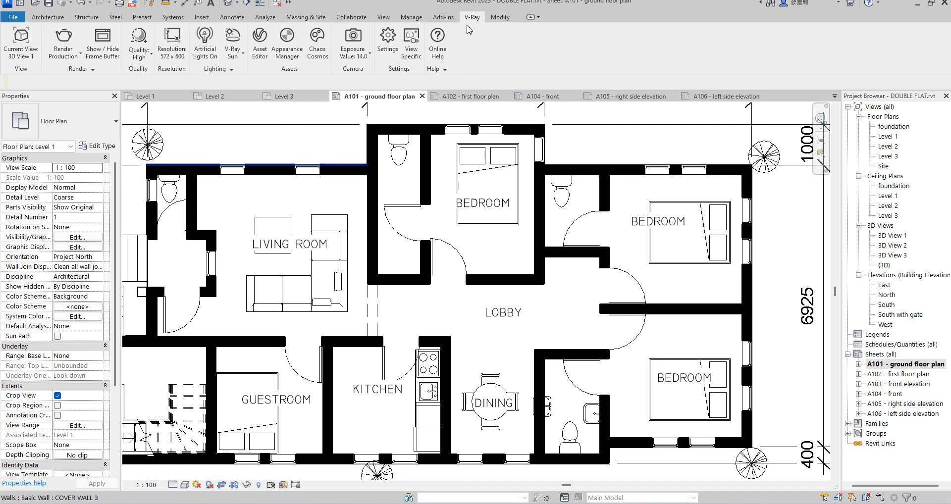
Open the Default Wall material assigned to the Walls category in the Level 1 plan's object styles.
left_click(383, 20)
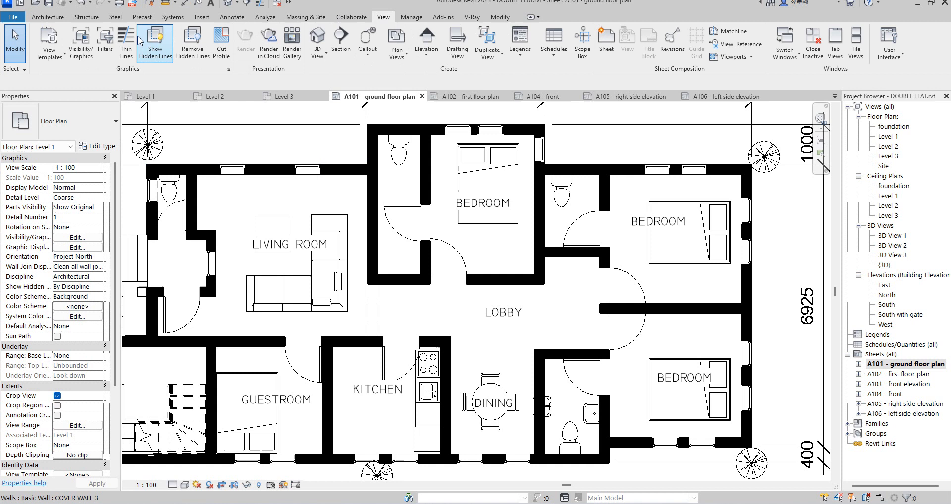
left_click(78, 43)
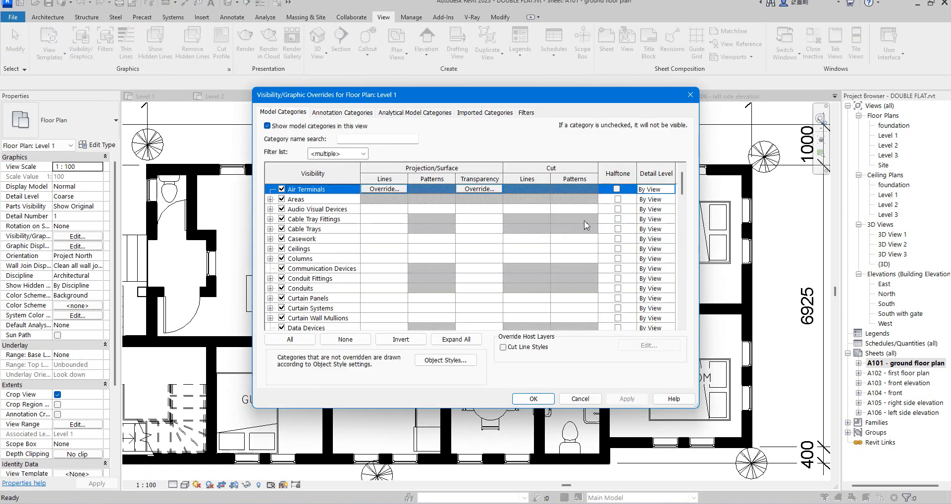
left_click(444, 362)
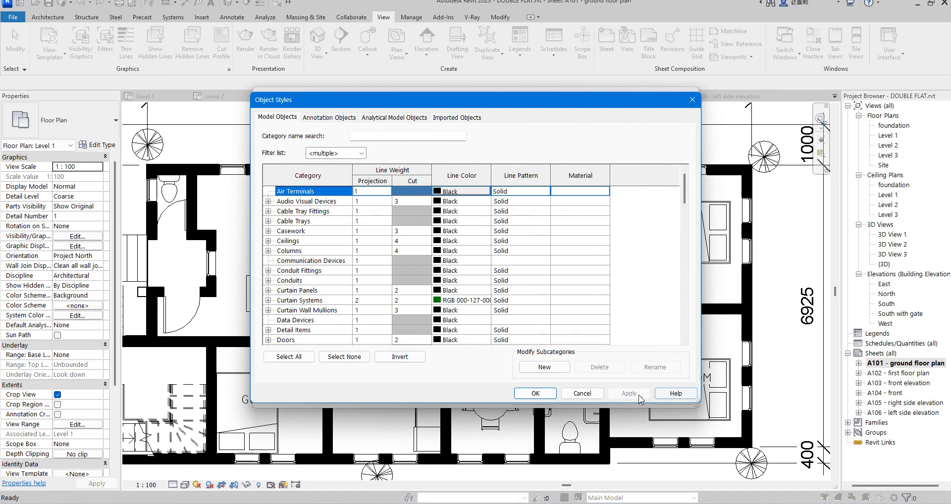
left_click(582, 393)
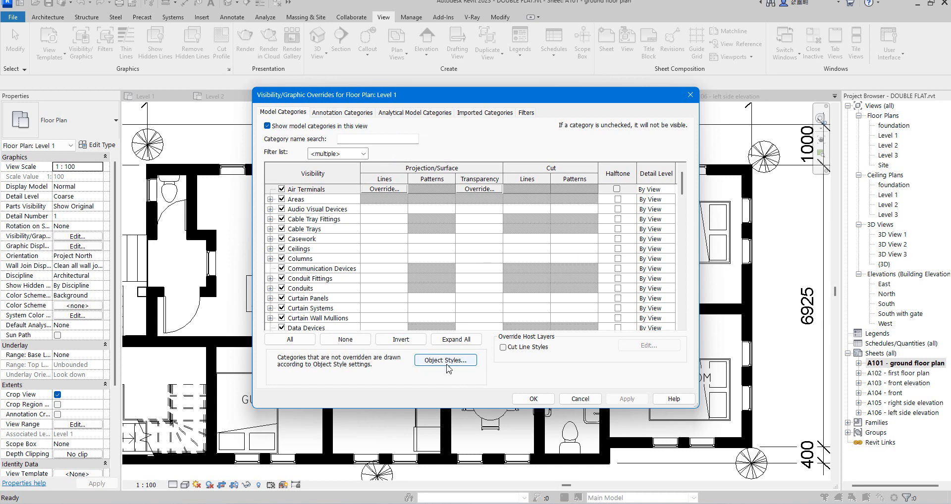
left_click(452, 367)
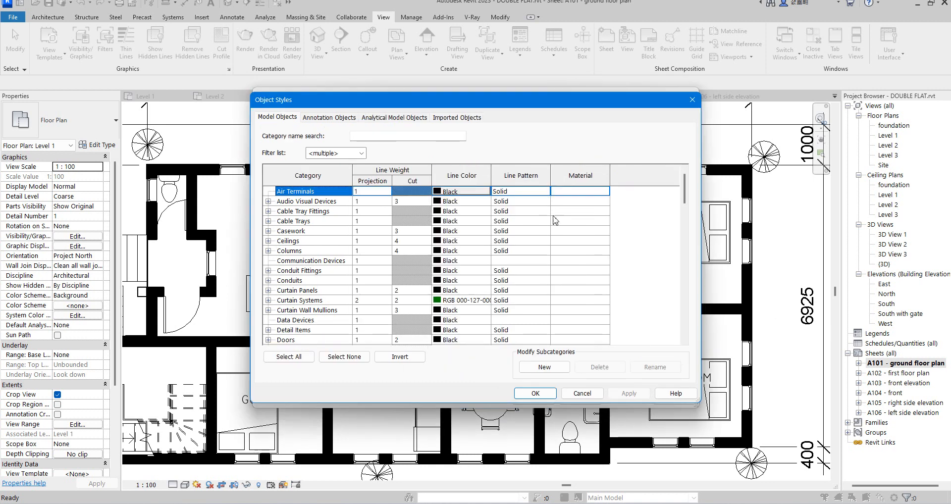
left_click_drag(686, 190, 690, 325)
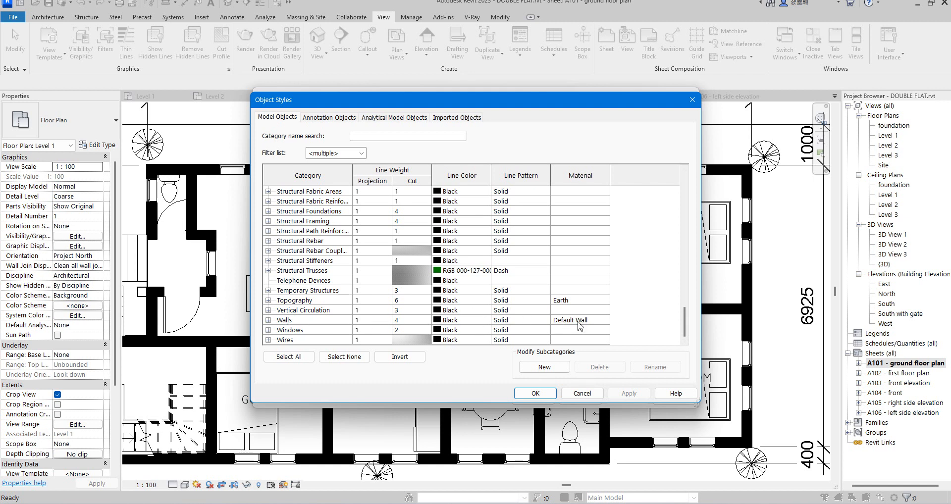
left_click(602, 323)
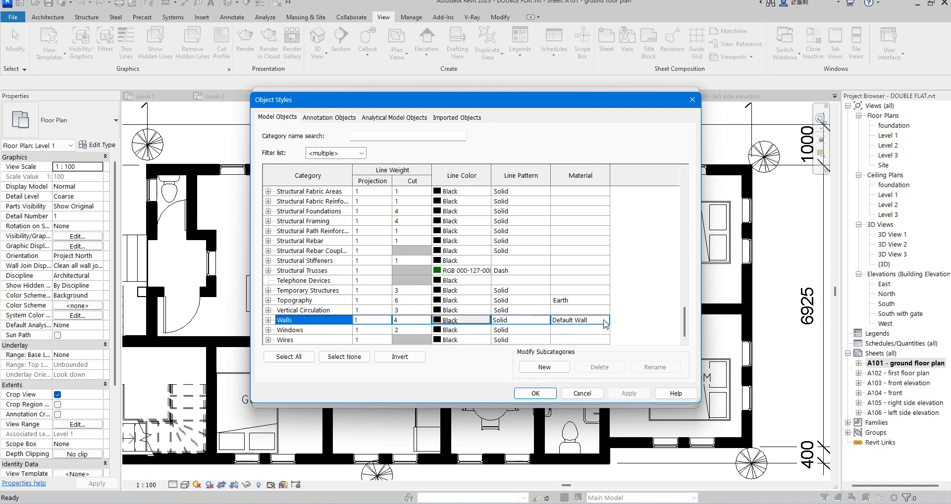
left_click(605, 321)
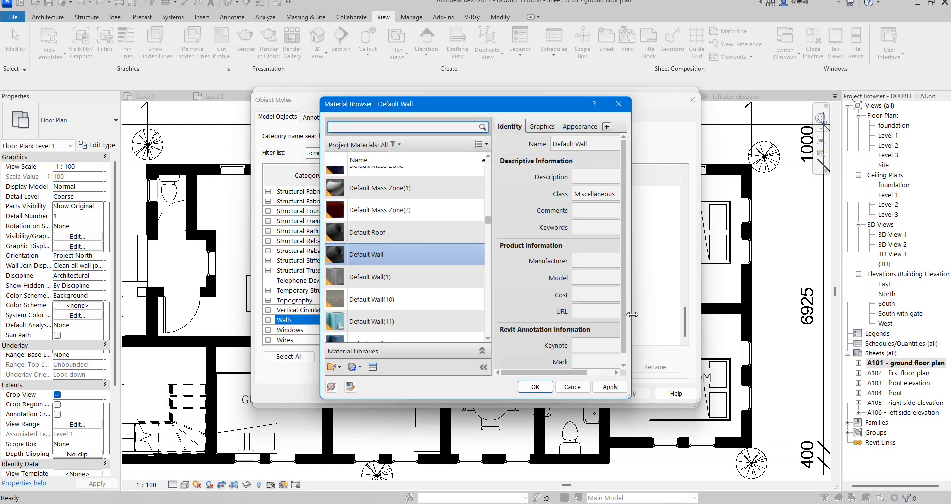
Remove the solid fill from the Default Wall material by setting its foreground cut pattern to No pattern.
left_click(541, 127)
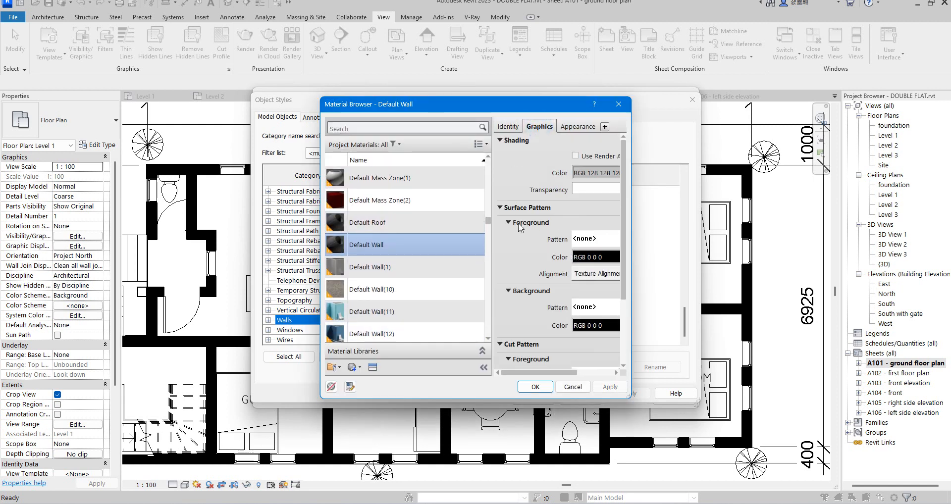
left_click_drag(633, 261, 726, 258)
scroll(567, 327, "down", 2)
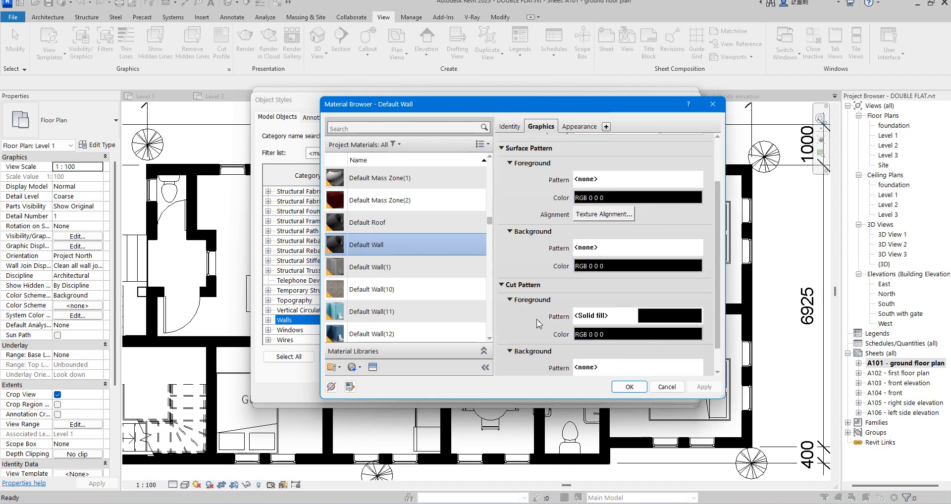
left_click(664, 322)
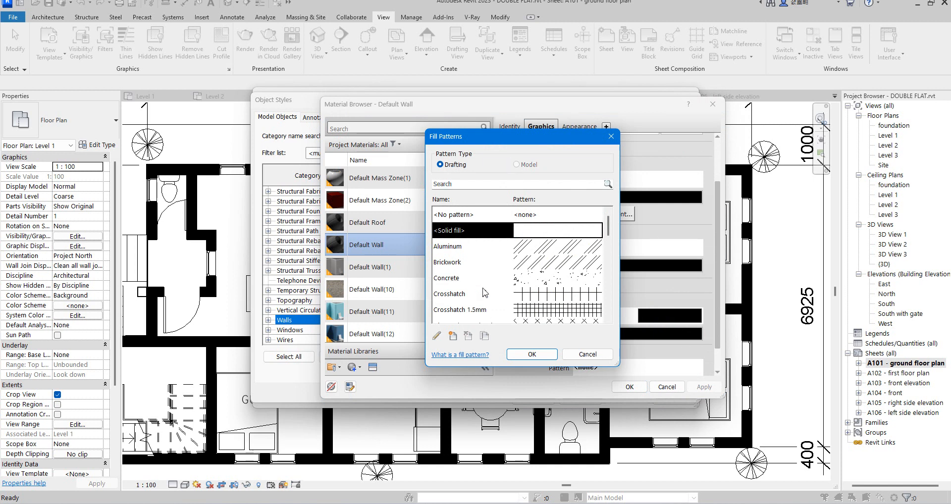
left_click(456, 215)
left_click(537, 356)
scroll(716, 326, "down", 1)
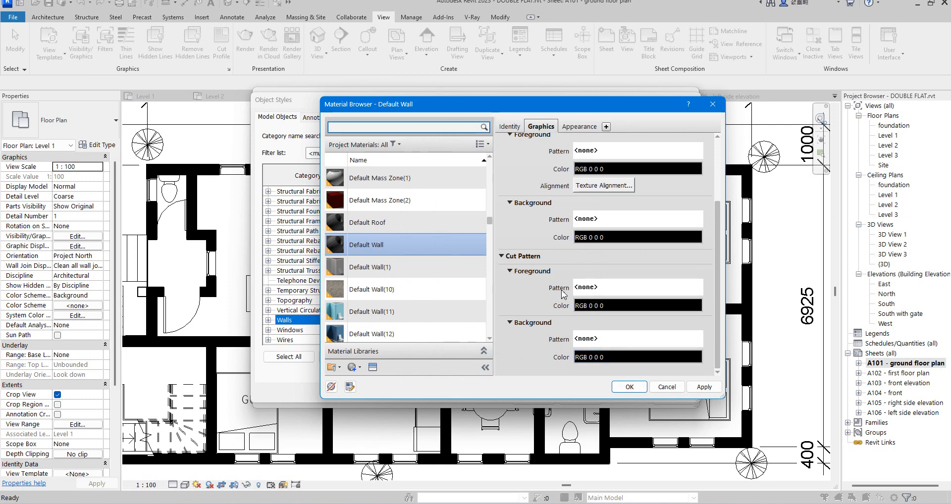
left_click(700, 390)
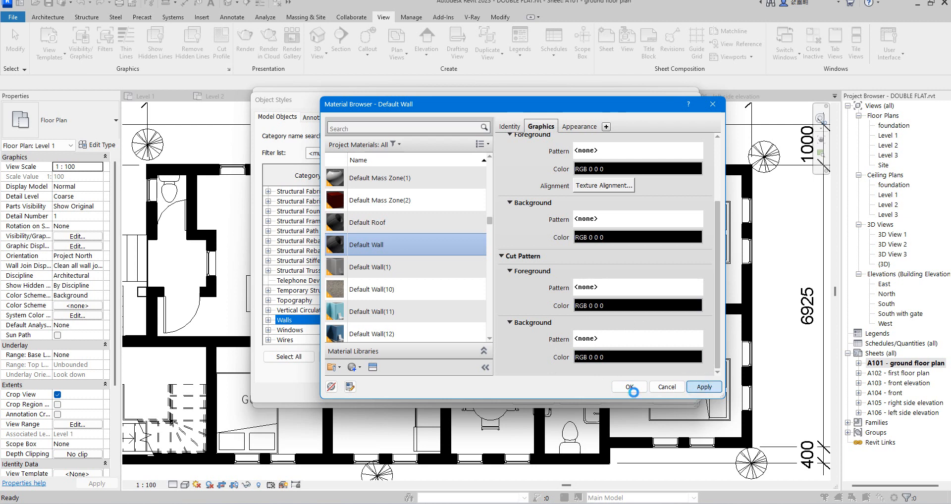
left_click(630, 388)
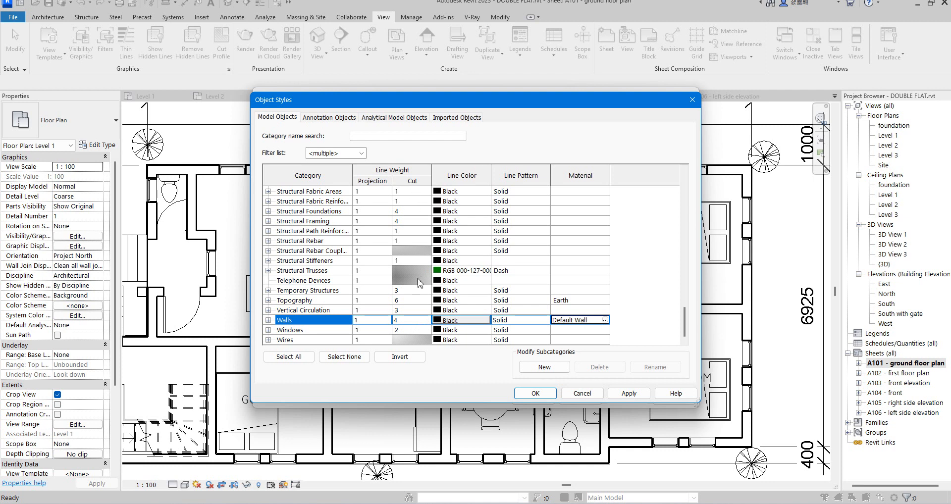
Set the cut line weight of the Walls category to 8 and apply the object styles to the plan.
left_click(427, 321)
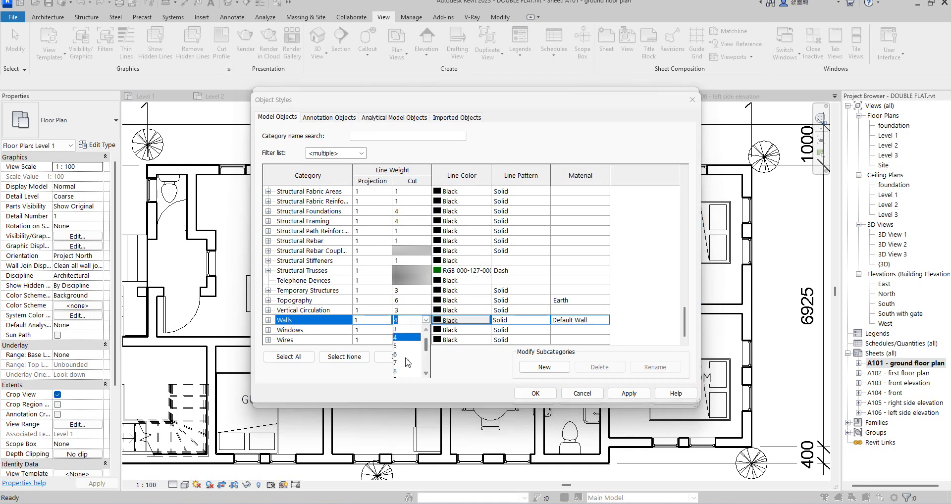
left_click(399, 372)
left_click(549, 395)
left_click(539, 402)
left_click(553, 303)
scroll(583, 326, "down", 5)
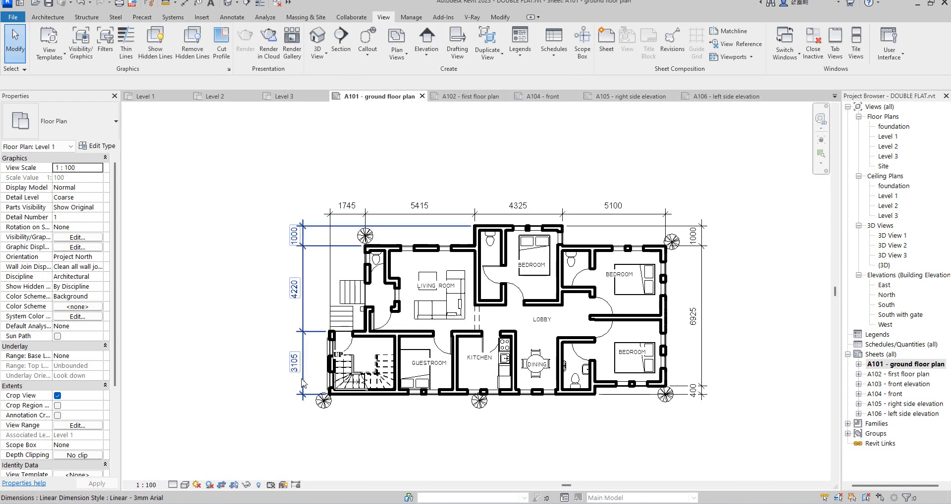
Set the cut line weight of the Walls category to 7 in the Level 1 plan's object styles and apply it.
key("v")
key("g")
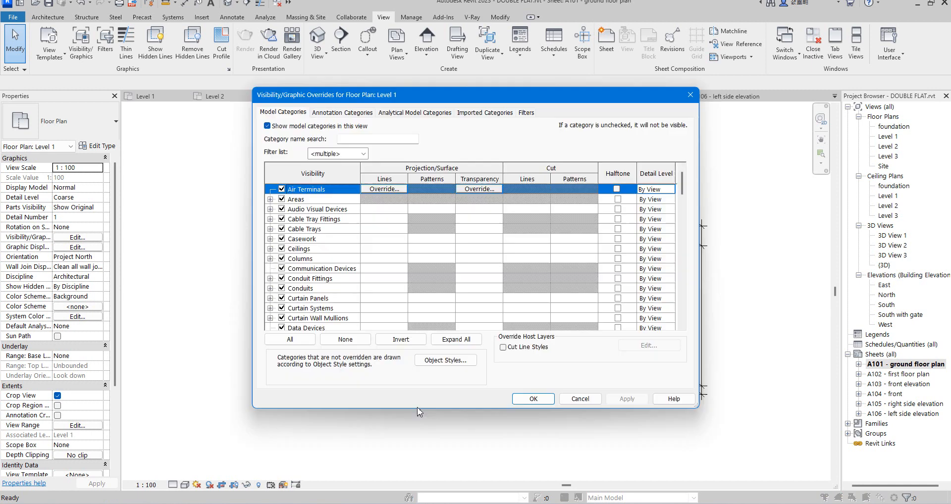
left_click_drag(682, 188, 681, 321)
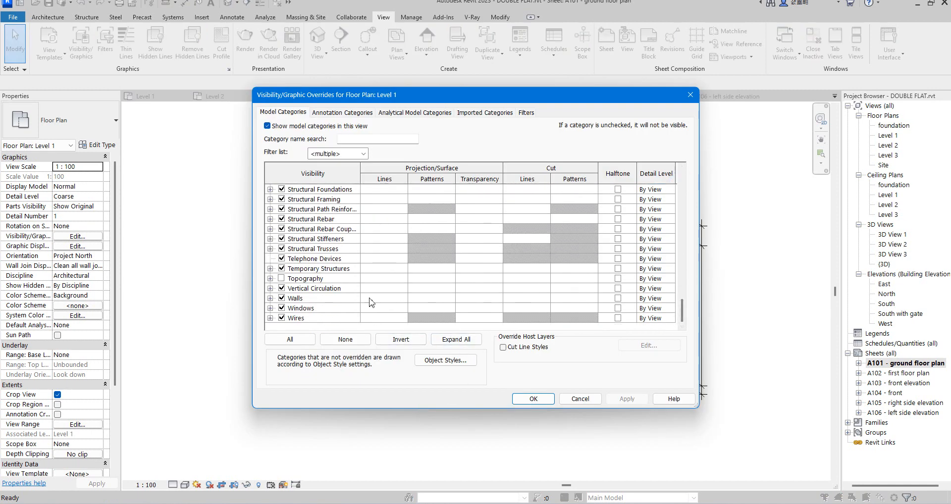
left_click(446, 360)
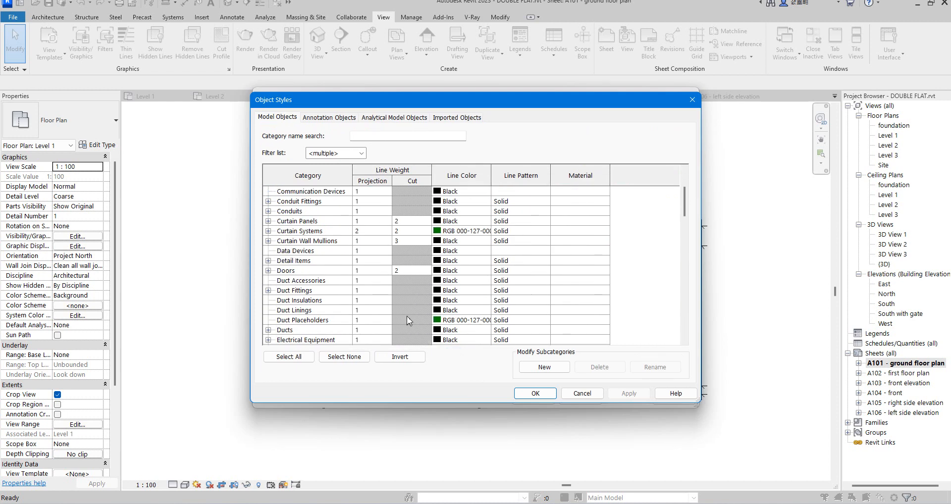
scroll(407, 321, "down", 10)
left_click_drag(687, 264, 687, 342)
left_click(429, 323)
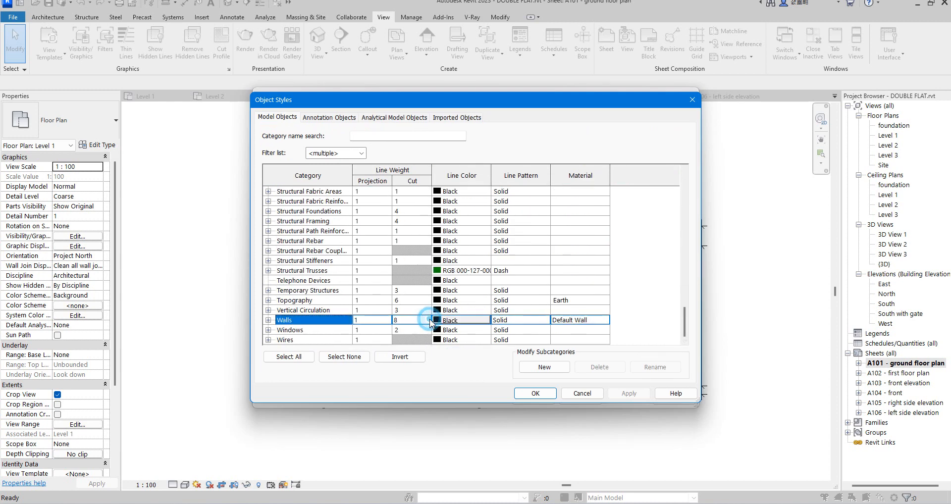
left_click(427, 321)
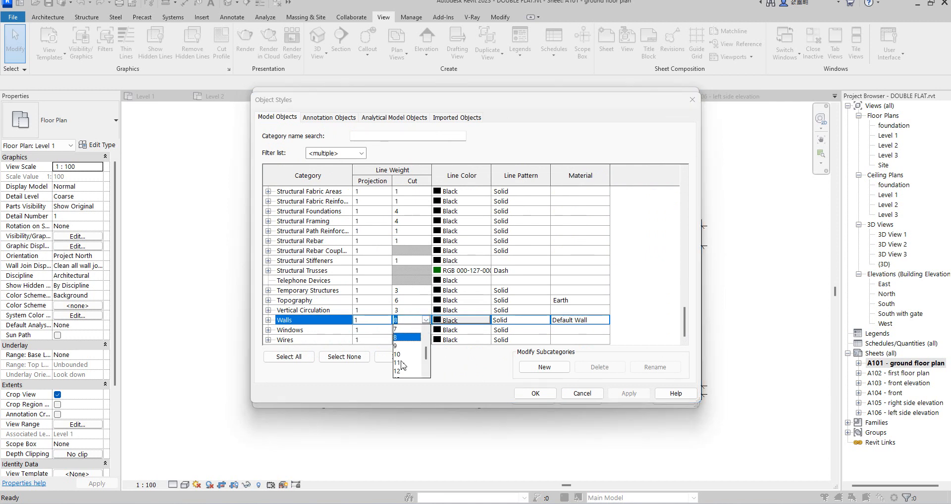
left_click(399, 329)
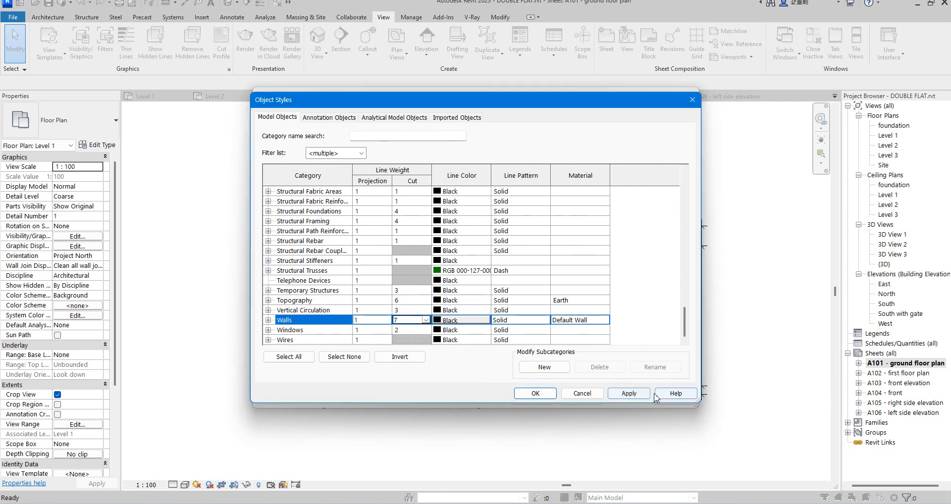
left_click_drag(567, 102, 426, 102)
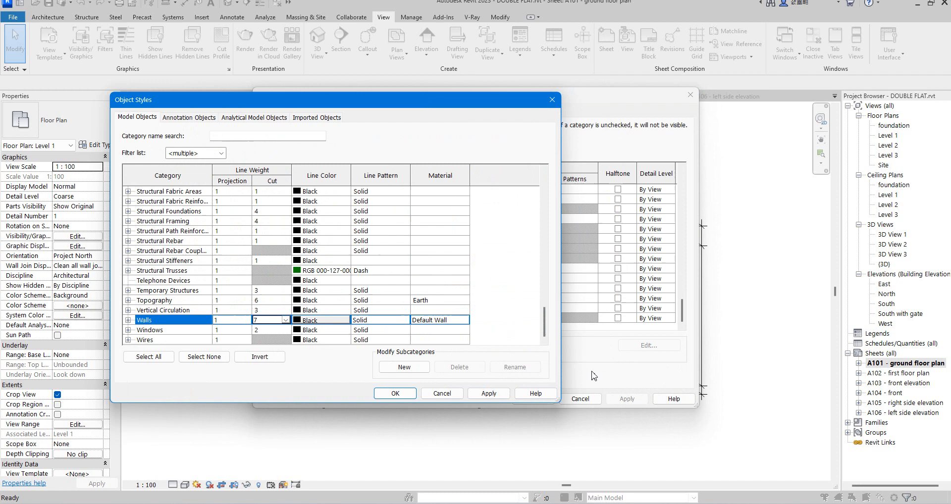
left_click(488, 394)
left_click(395, 393)
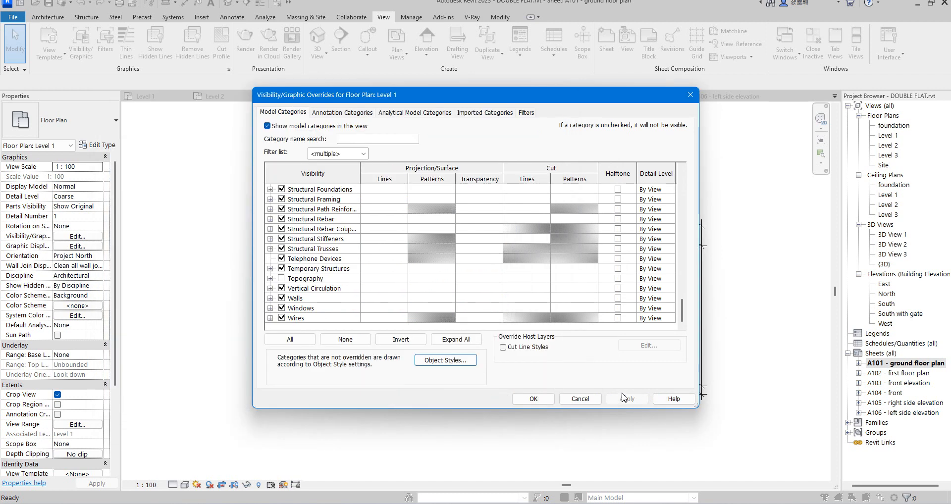
left_click(532, 399)
Examine the wall outlines, staircase, room labels and dimensions across the whole ground floor plan.
scroll(581, 304, "up", 5)
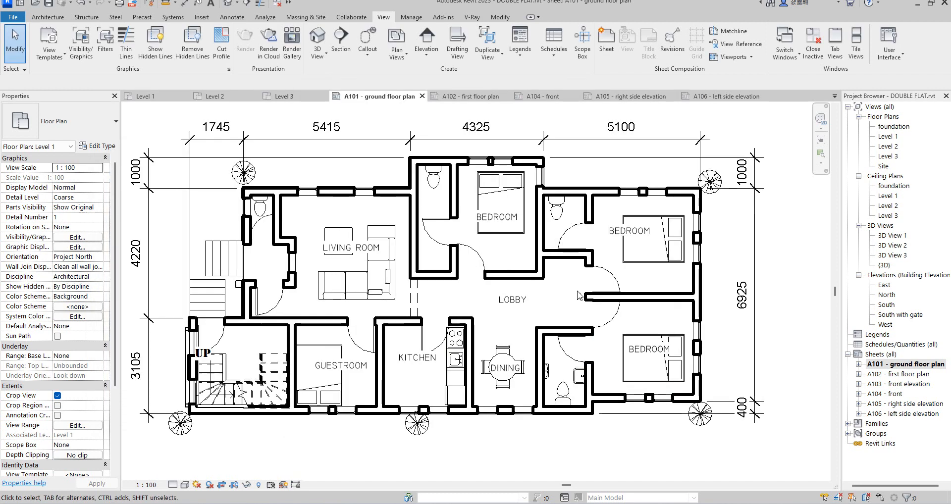
scroll(582, 305, "down", 5)
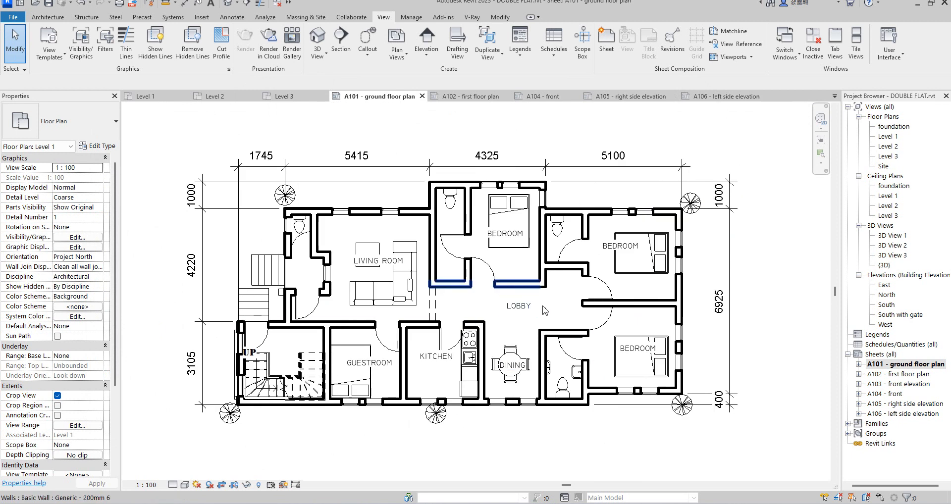
scroll(436, 250, "up", 4)
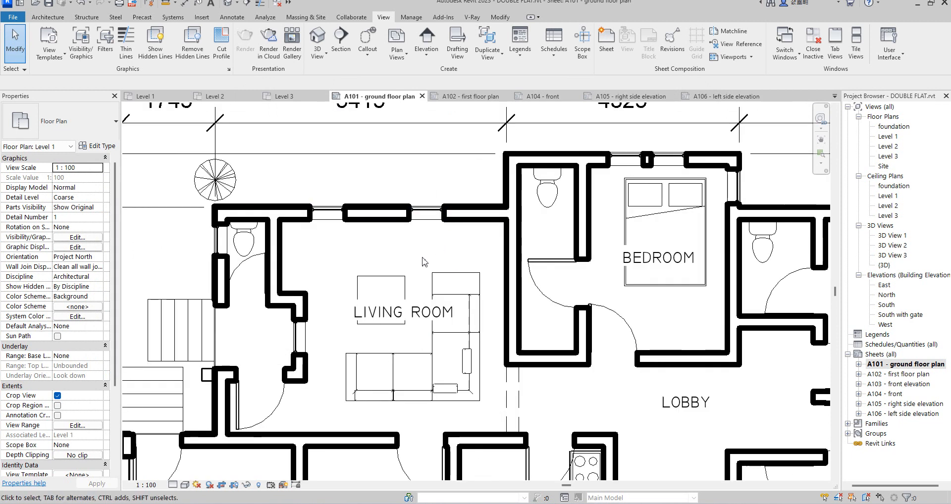
scroll(352, 245, "up", 3)
scroll(512, 238, "down", 3)
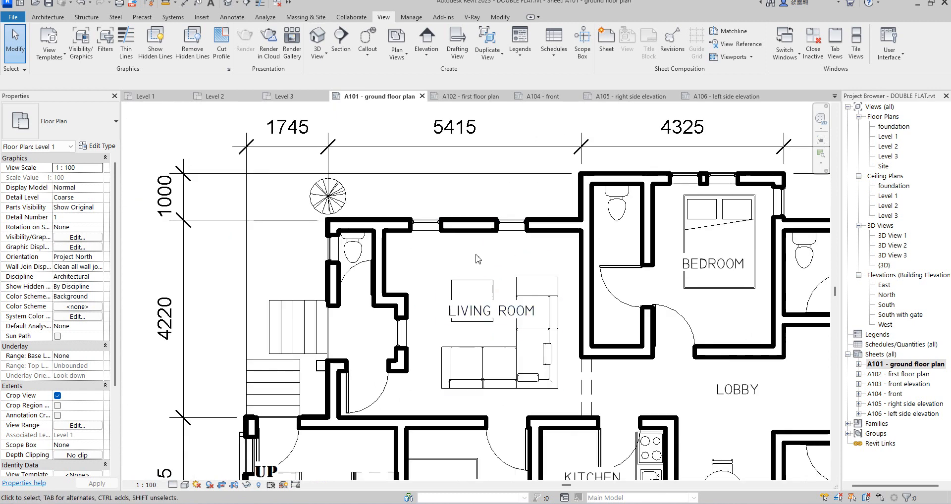
scroll(426, 238, "down", 4)
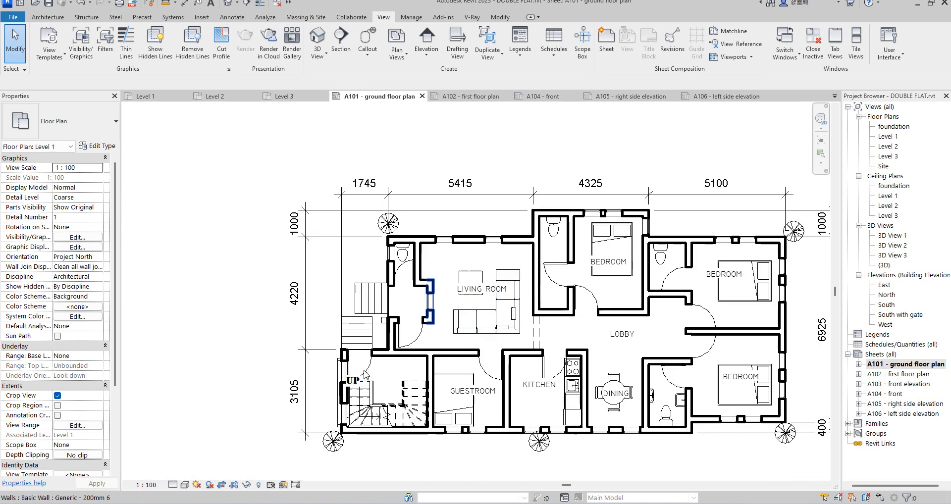
scroll(406, 448, "up", 2)
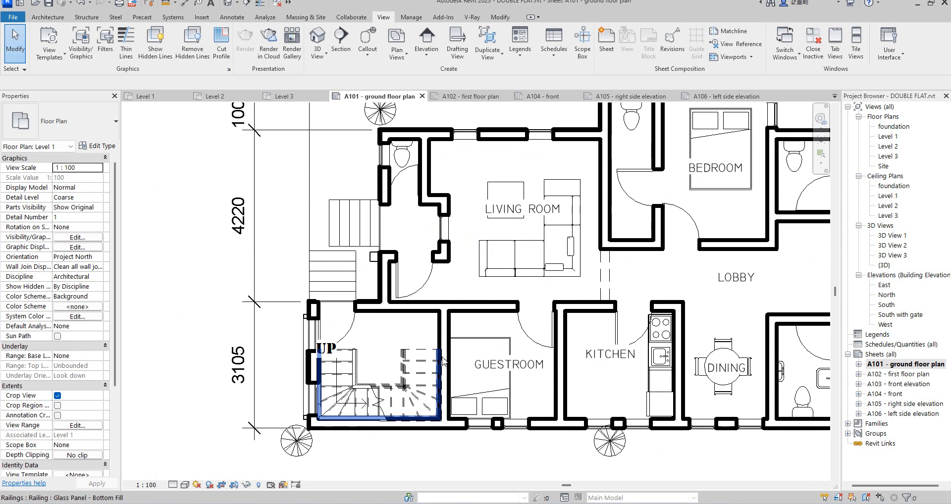
scroll(420, 451, "down", 4)
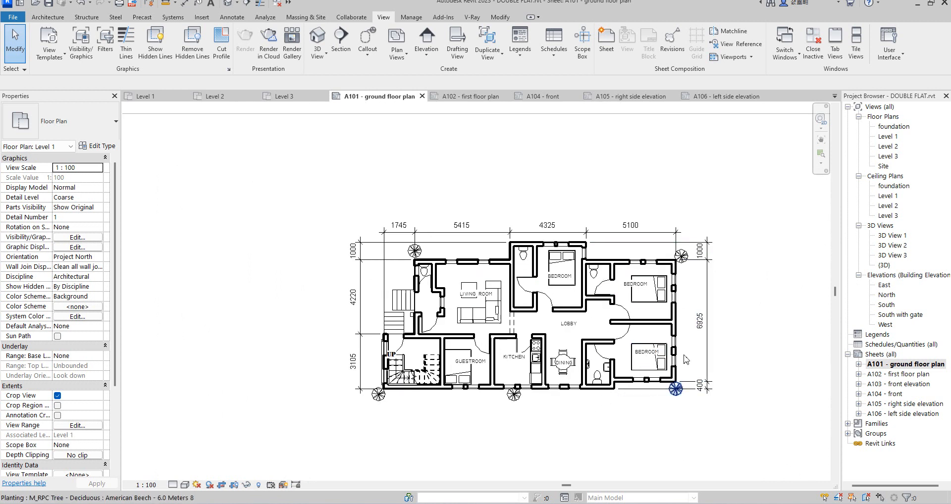
scroll(680, 319, "up", 2)
scroll(680, 319, "down", 2)
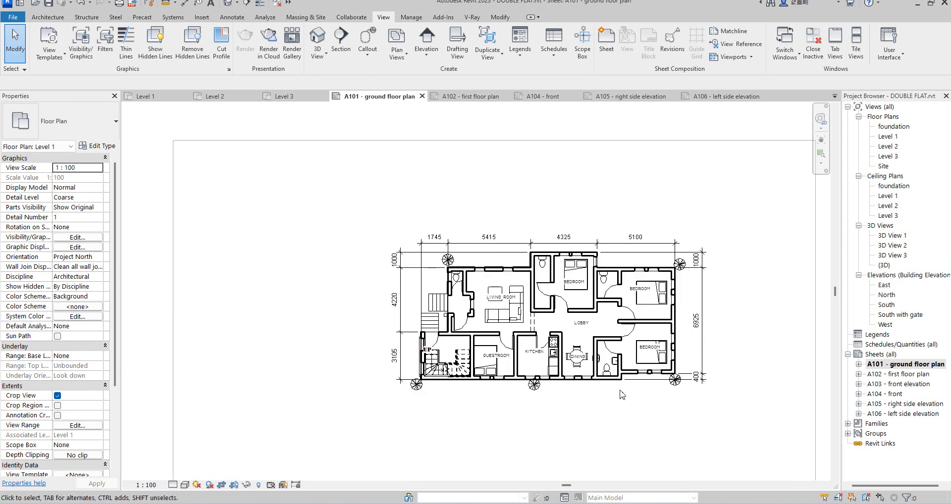
scroll(526, 387, "up", 1)
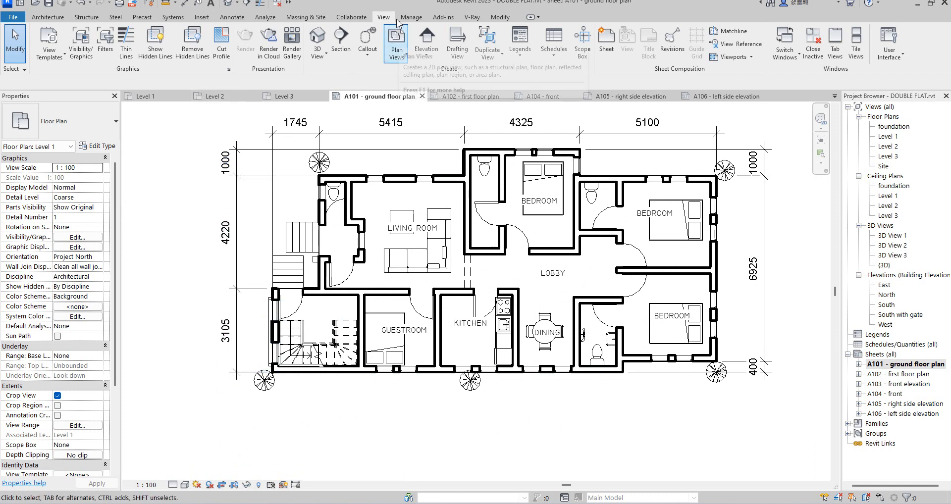
Set up the Aligned Dimension command to pick Entire Walls with Openings selected as automatic references.
left_click(497, 17)
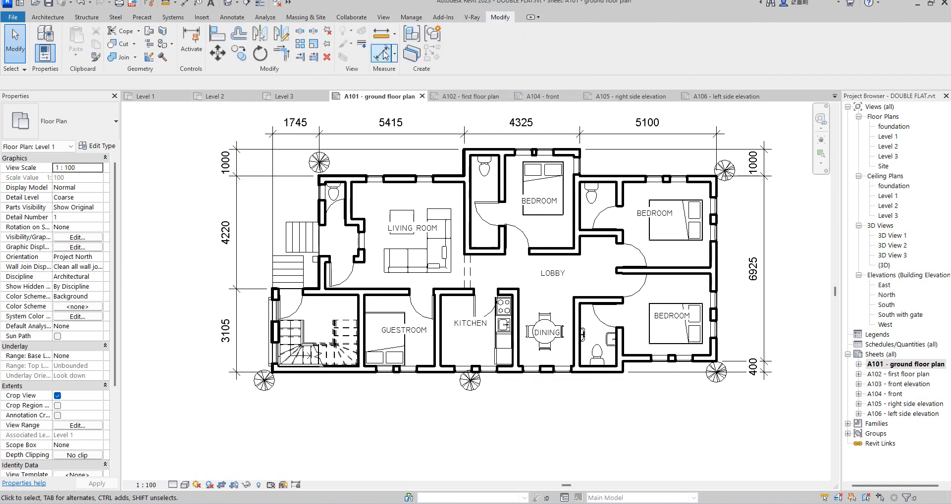
scroll(246, 243, "down", 3)
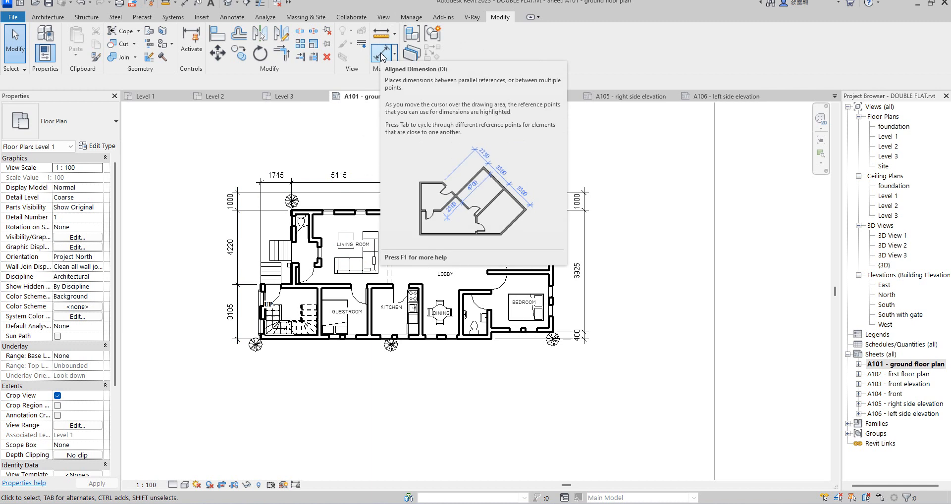
left_click(381, 55)
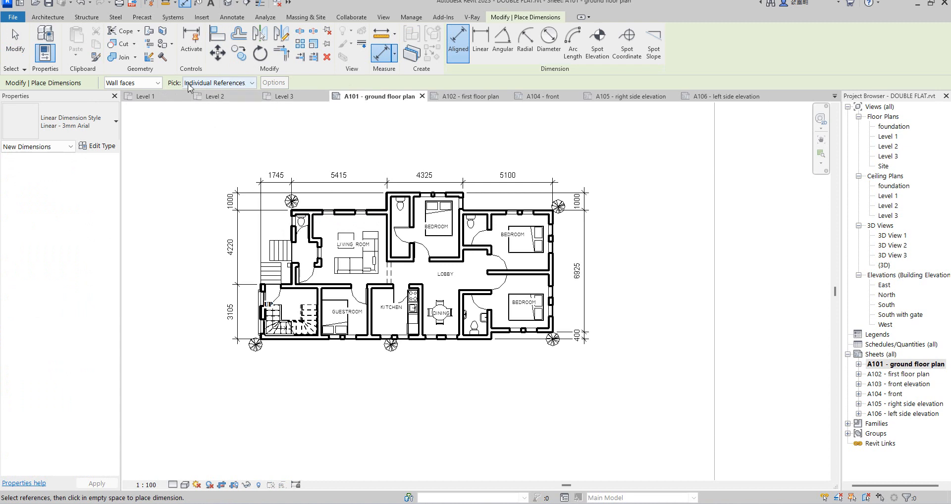
left_click(255, 87)
left_click(233, 98)
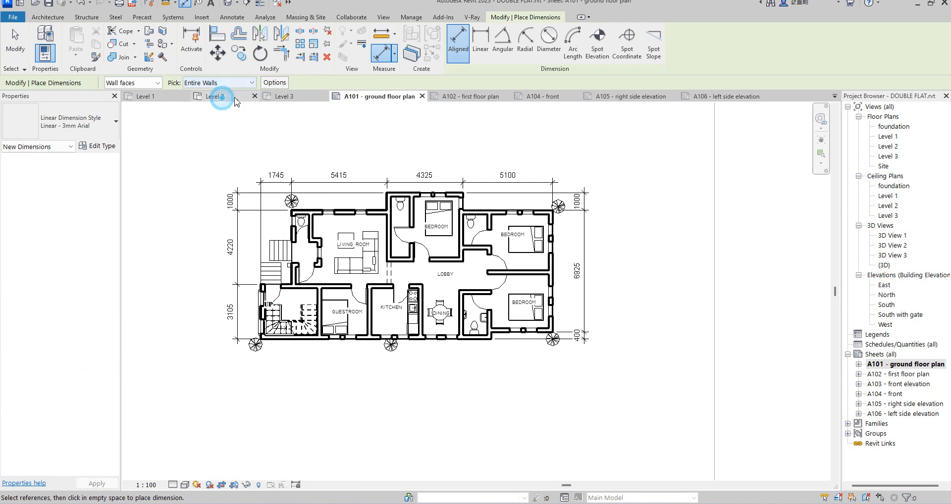
left_click(275, 82)
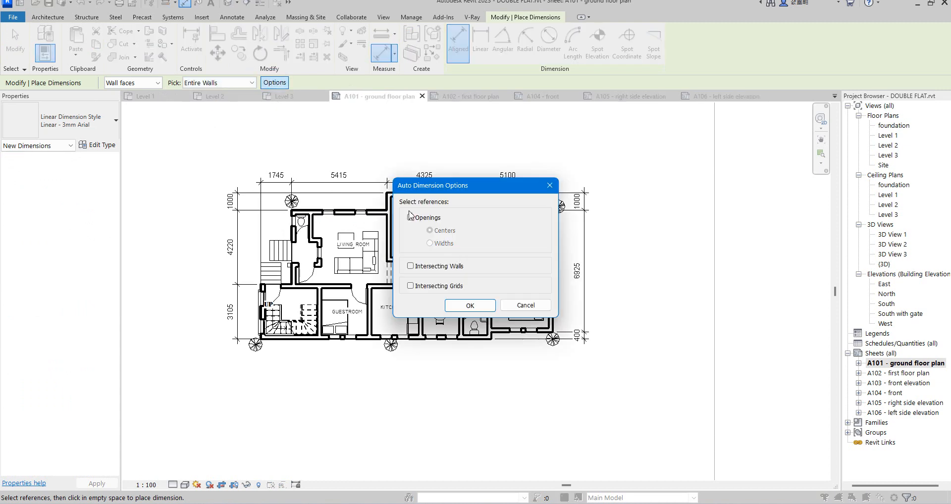
left_click(411, 219)
left_click(470, 306)
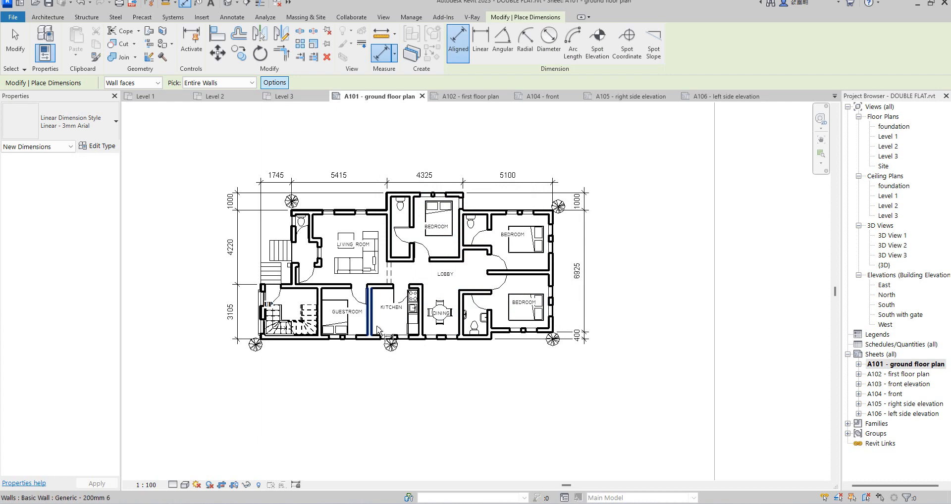
Dimension the lower exterior walls with their openings, from the staircase across to the lower bedroom, in one line below the plan.
left_click(357, 341)
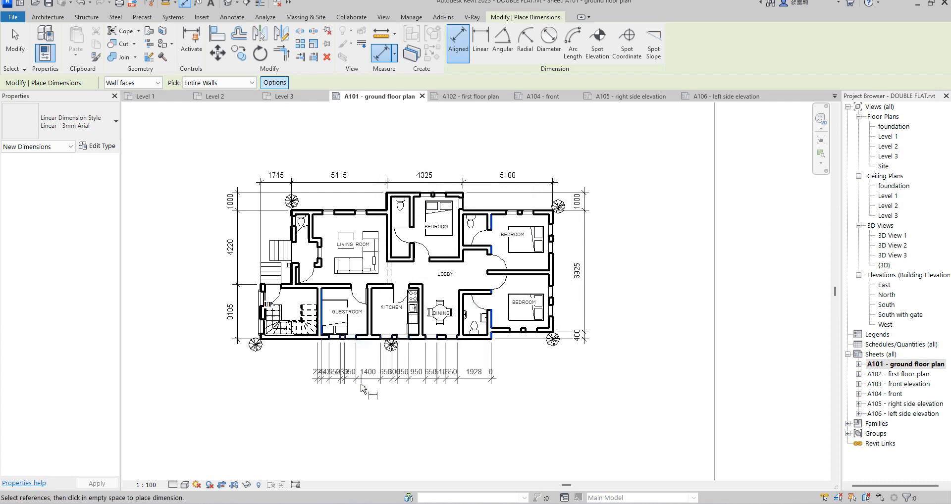
left_click(368, 371)
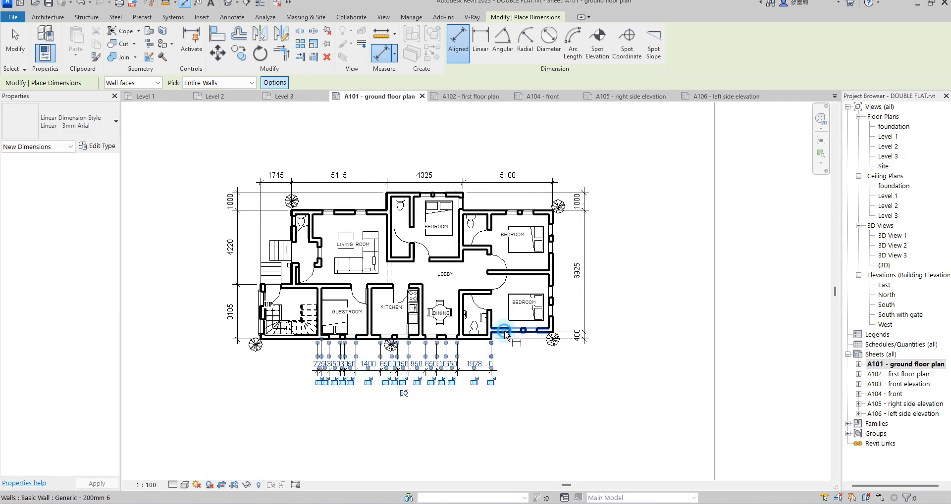
left_click(501, 331)
left_click(510, 368)
left_click(293, 338)
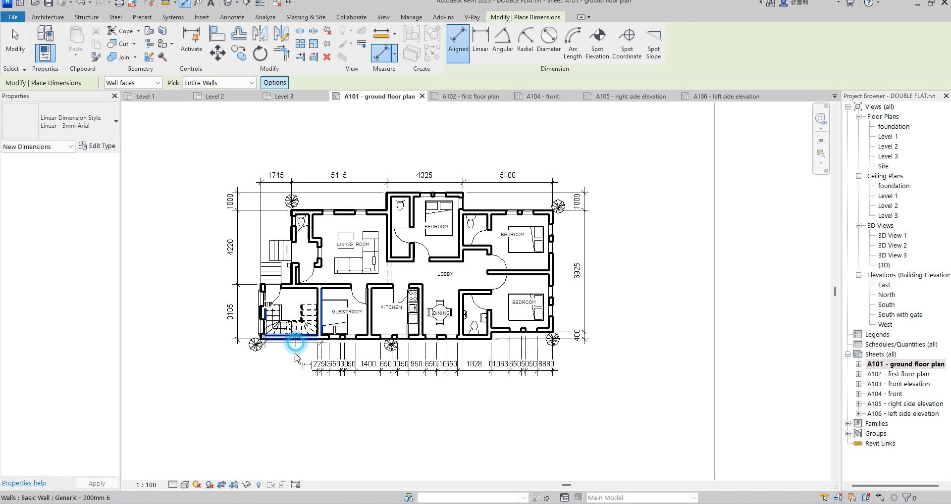
left_click(294, 371)
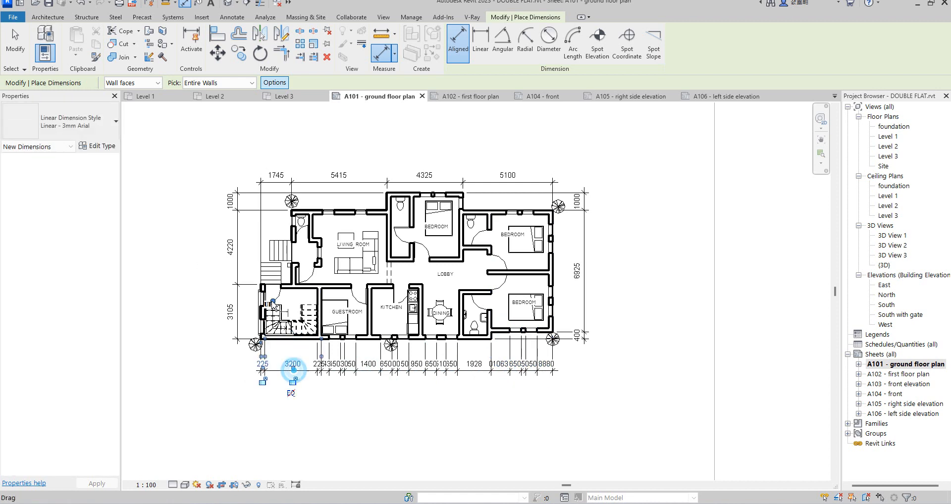
Dimension the exterior wall and window openings beside the two right-hand bedrooms, inside the existing 6925 dimension.
left_click(553, 286)
scroll(572, 297, "up", 3)
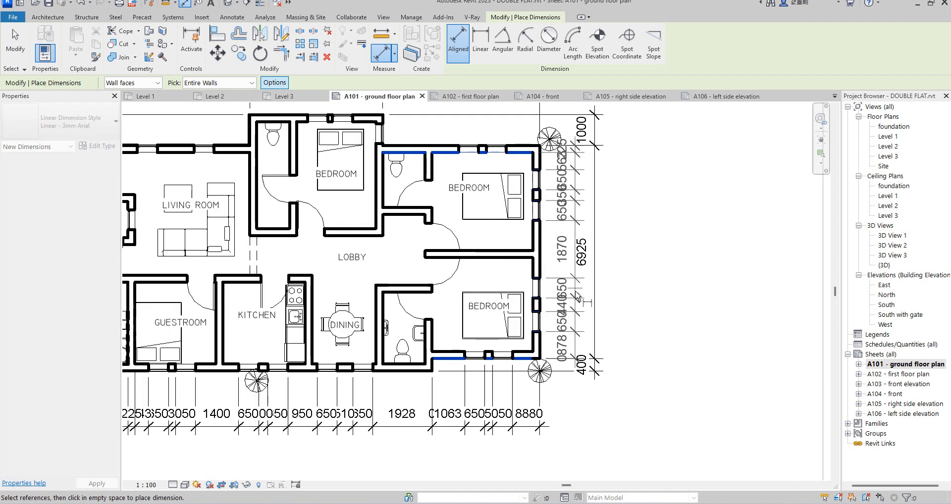
left_click(577, 298)
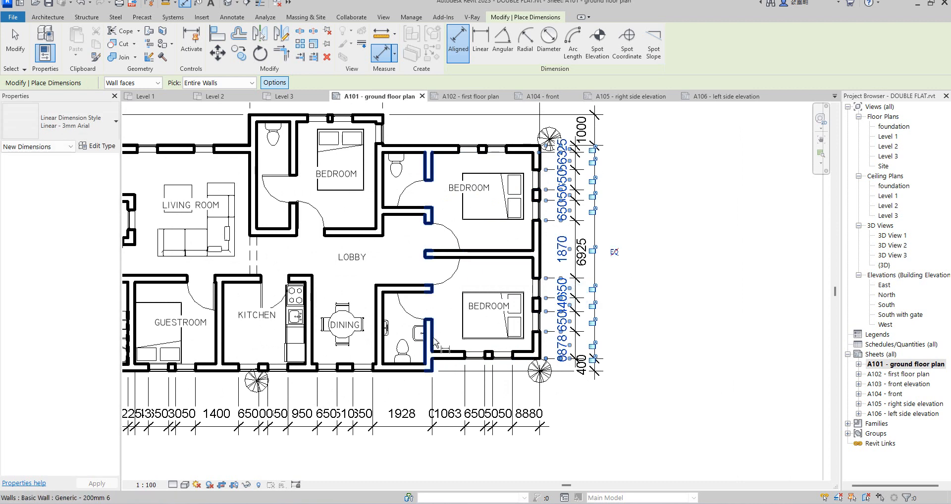
left_click(308, 322)
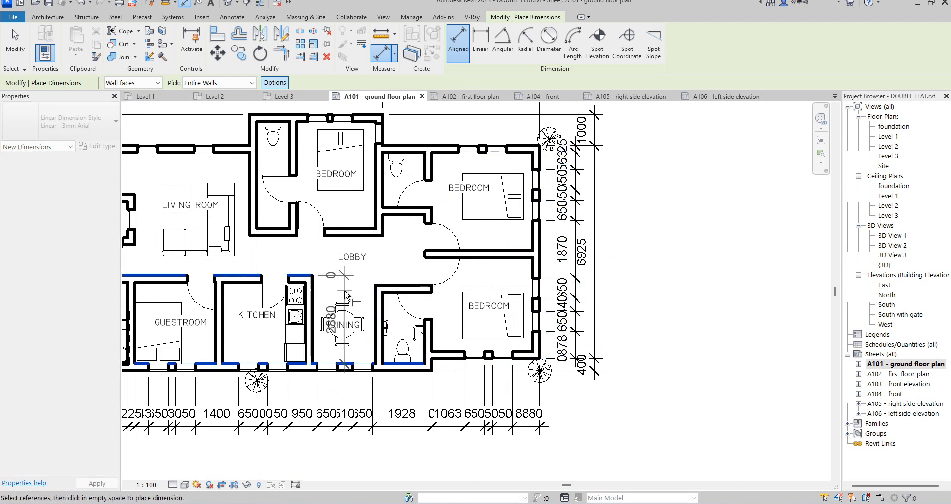
key("Escape")
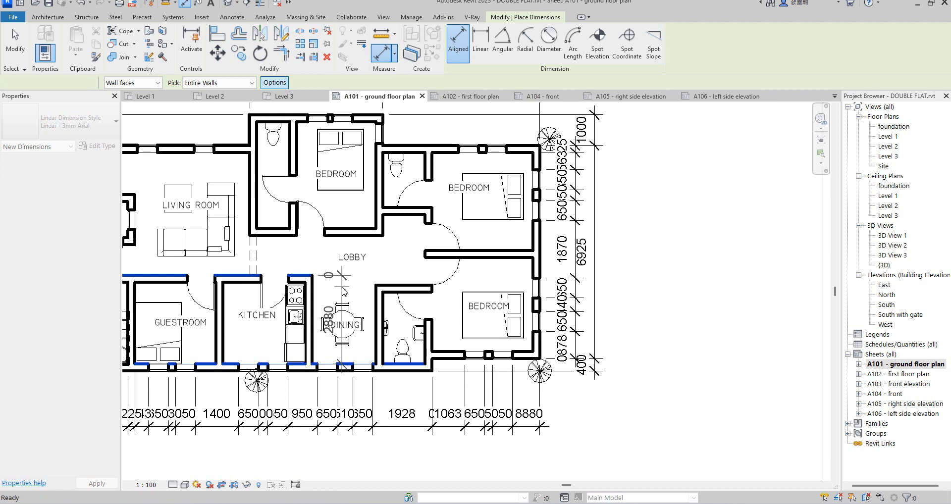
Dimension the upper exterior walls and openings of the living room, middle bedroom and right-hand bedroom in one line above the plan.
scroll(375, 255, "down", 2)
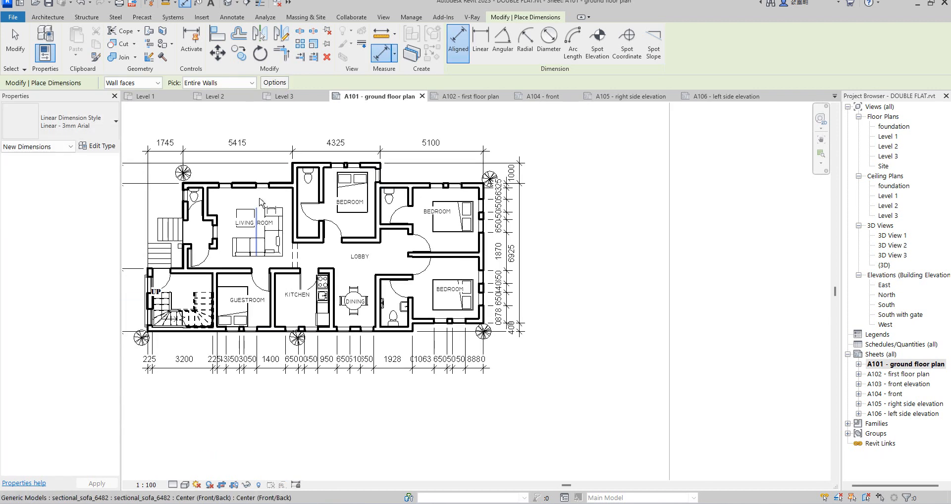
left_click(232, 186)
scroll(214, 151, "up", 3)
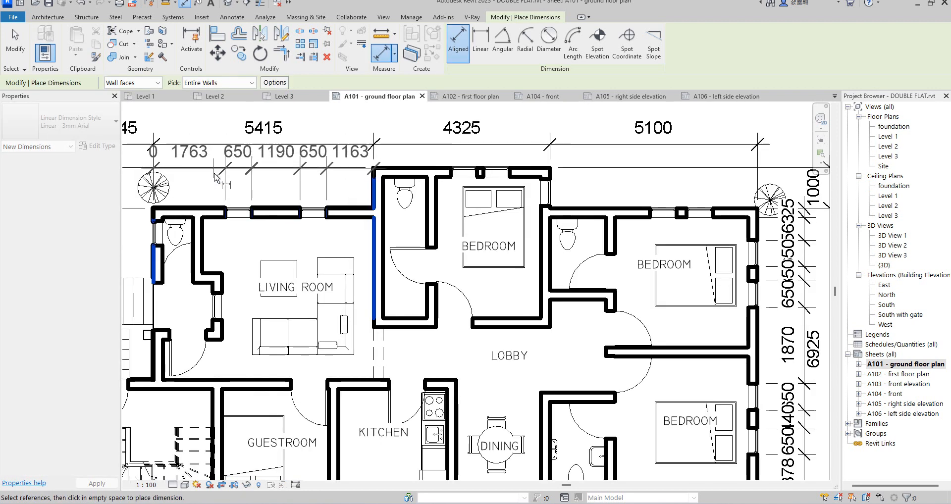
left_click(221, 128)
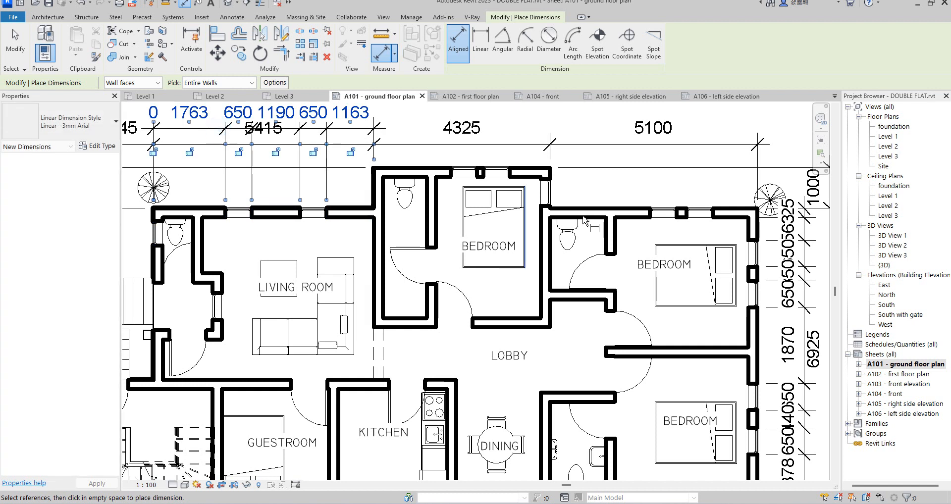
left_click(418, 175)
left_click(408, 119)
left_click(603, 208)
left_click(598, 130)
scroll(589, 167, "down", 3)
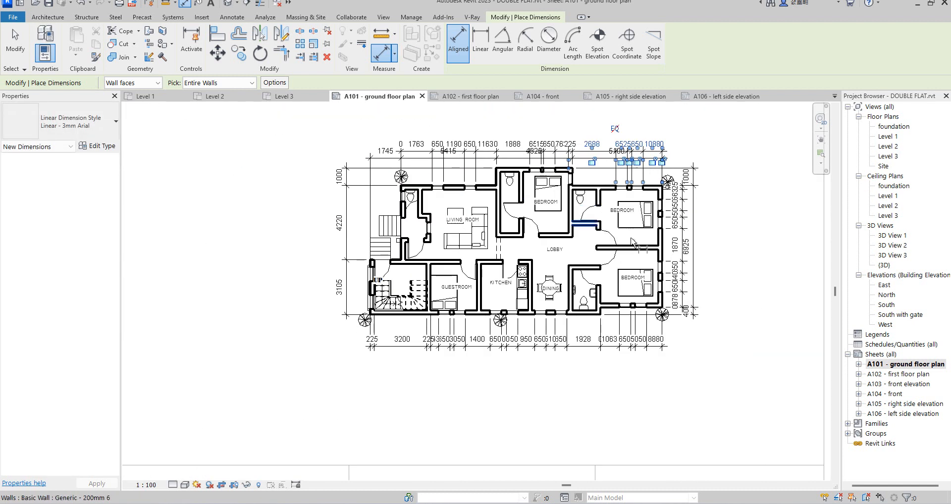
End the dimension command and move the overall wall dimension line above the plan outward, beyond the openings dimension line.
right_click(693, 152)
left_click(718, 153)
right_click(718, 155)
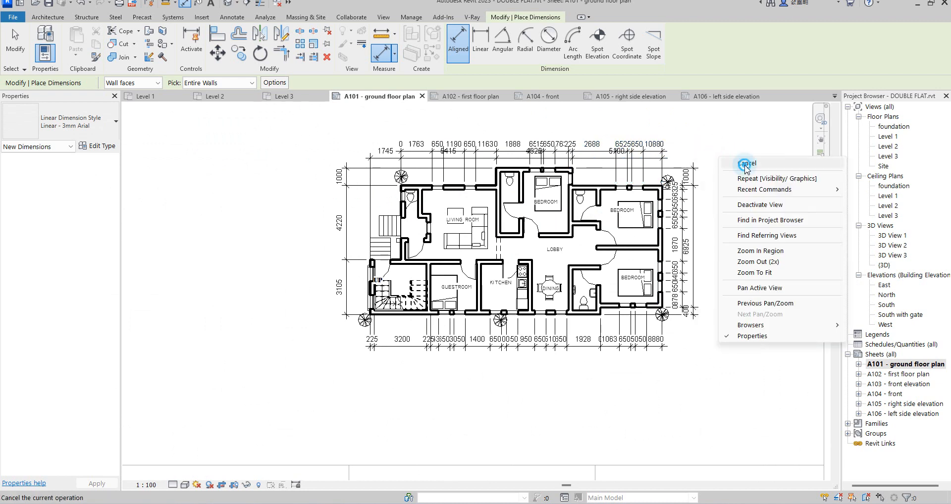
left_click(741, 163)
left_click(505, 159)
scroll(506, 160, "up", 2)
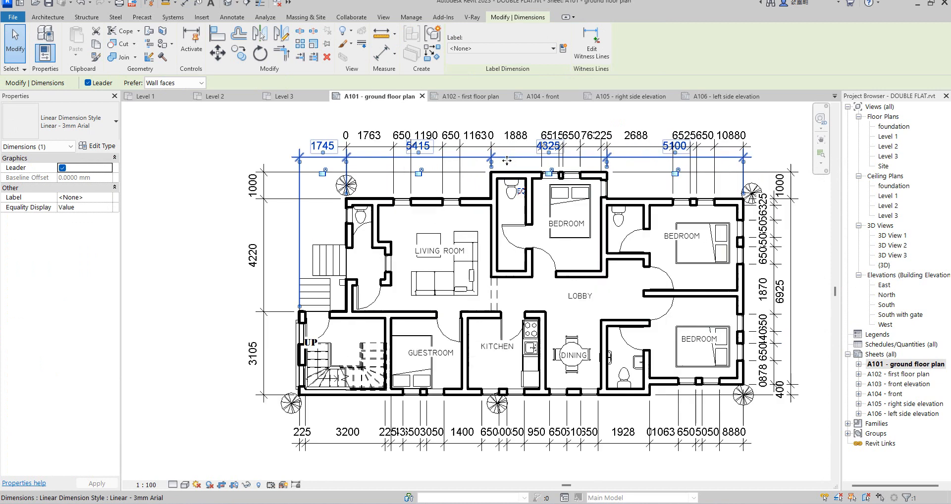
scroll(565, 123, "down", 3)
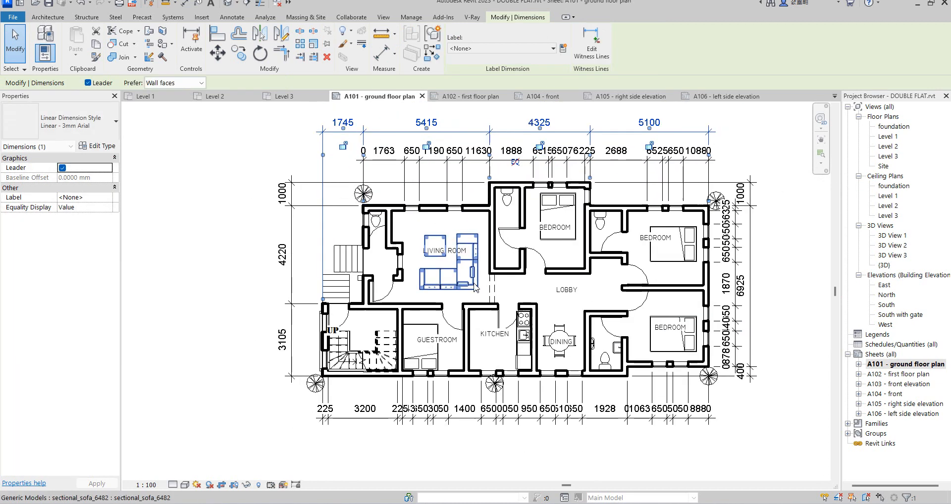
double_click(575, 151)
Move the overall wall dimension line beside the staircase side of the plan farther out from the building.
scroll(517, 215, "up", 2)
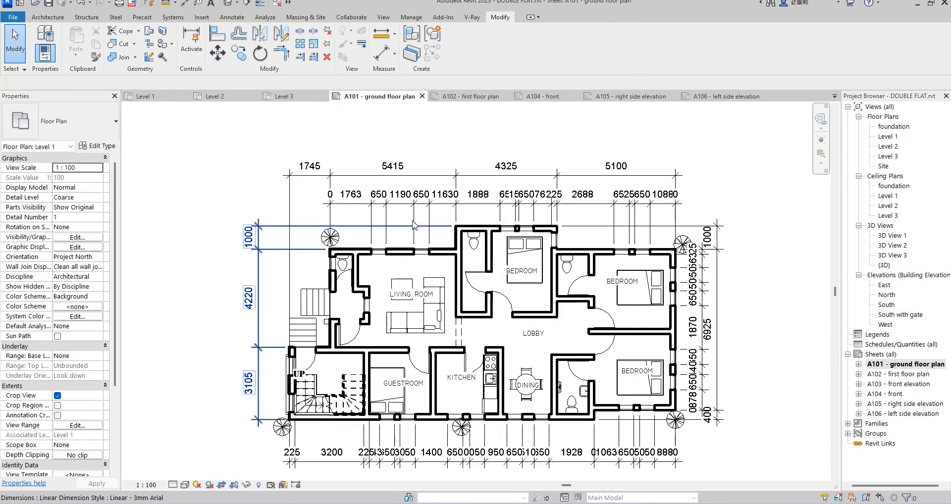
scroll(327, 224, "down", 3)
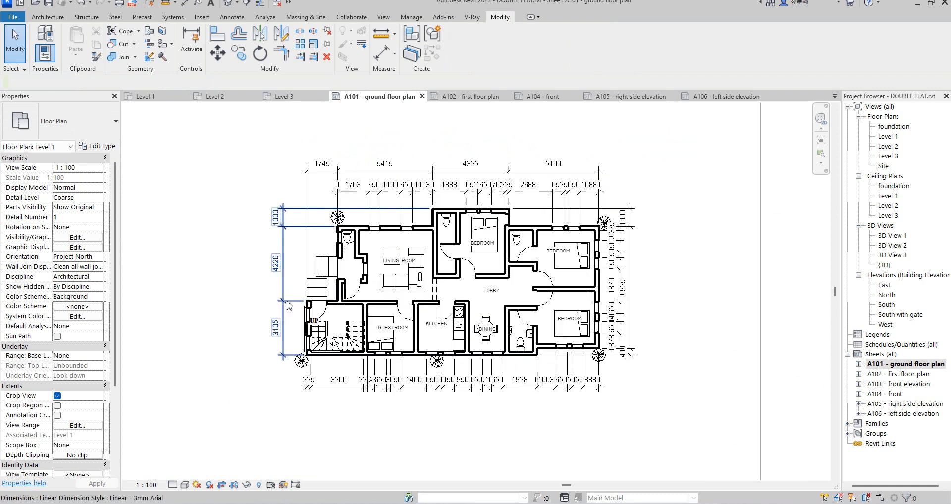
scroll(282, 321, "up", 4)
left_click(287, 331)
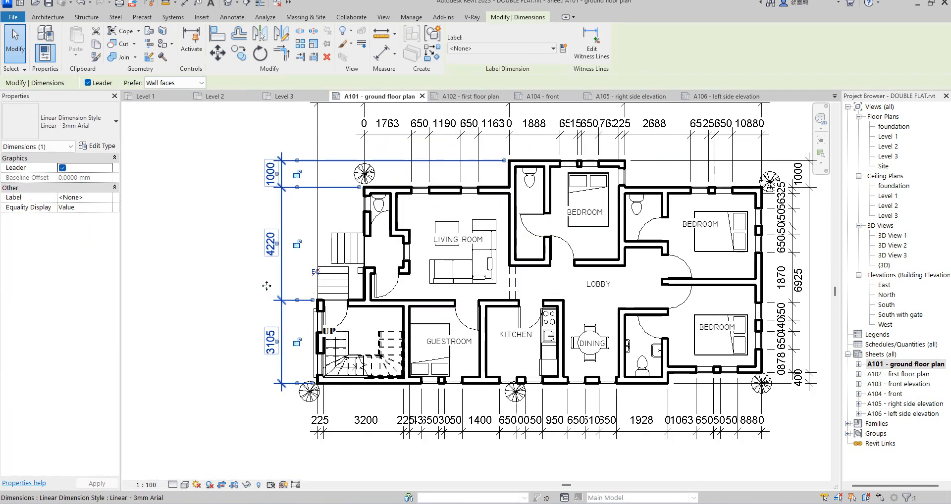
left_click_drag(296, 285, 269, 285)
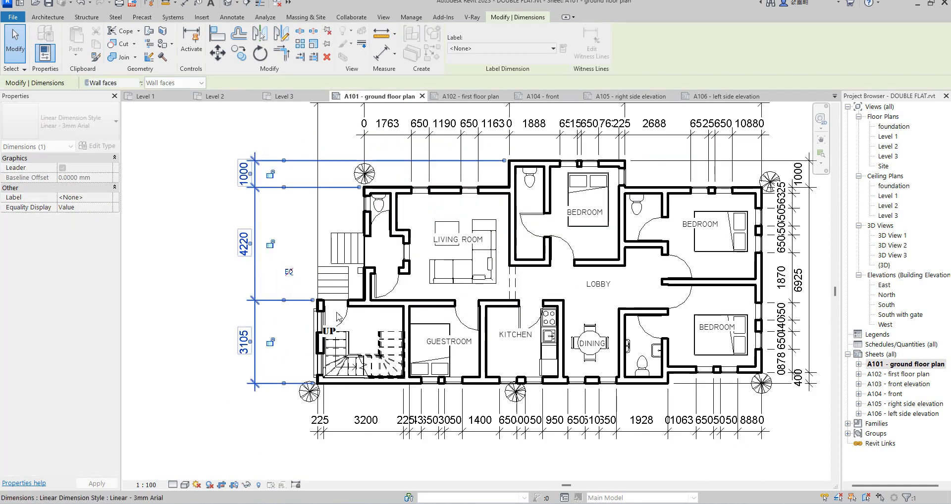
Dimension the staircase's outer side and the short entrance wall above it in one line inside the overall dimension line.
left_click(381, 52)
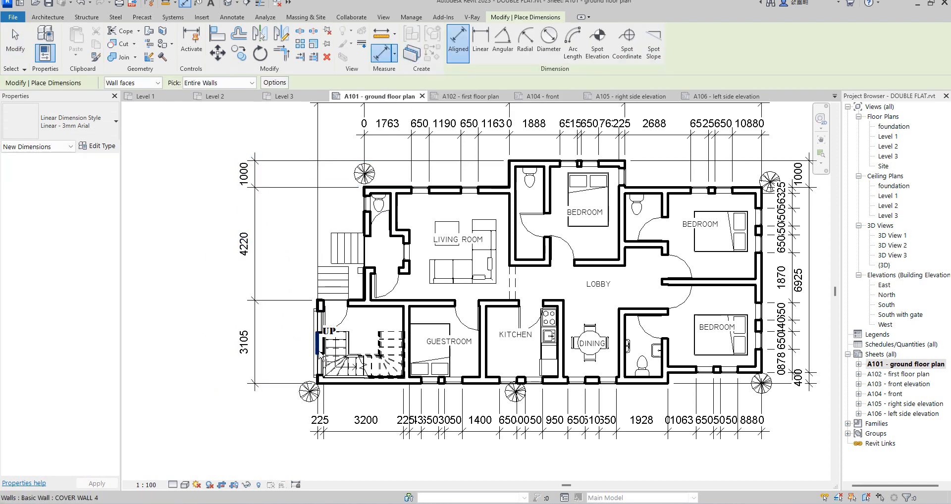
scroll(318, 342, "up", 3)
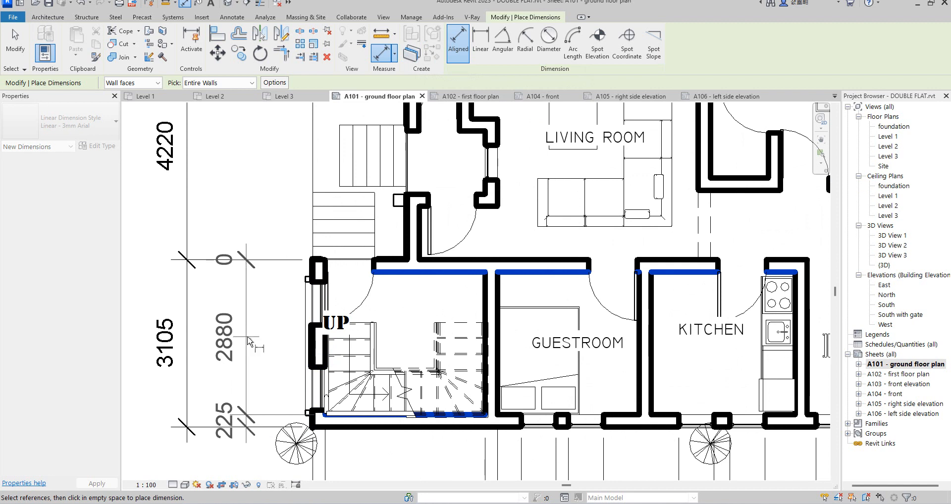
left_click(246, 347)
left_click(415, 233)
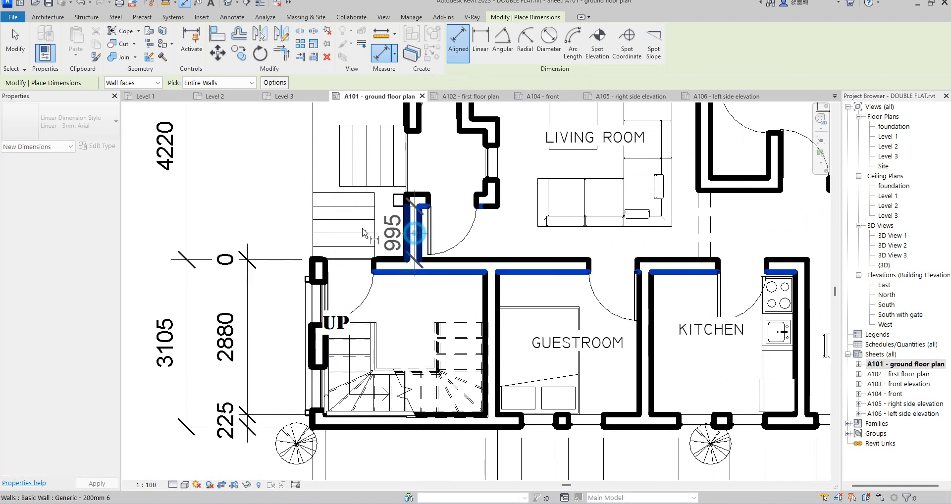
left_click(248, 226)
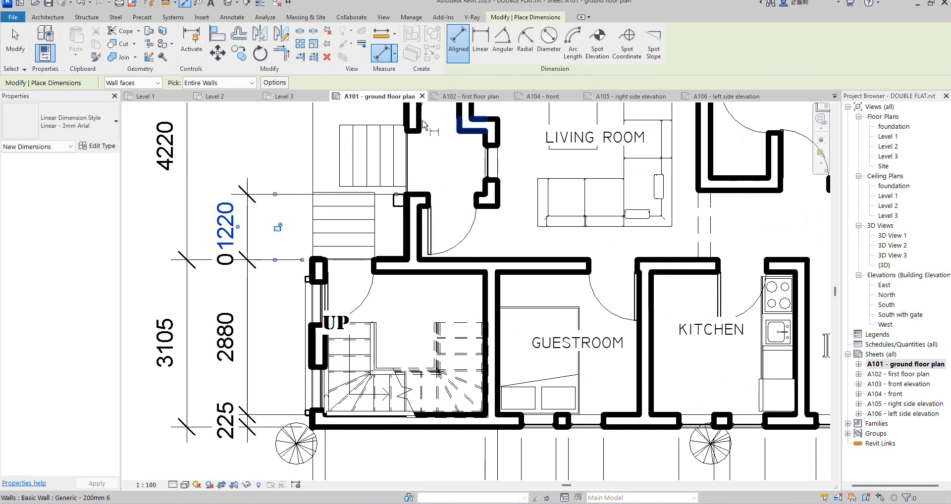
Continue that dimension line with the outer toilet wall and the recessed wall with its opening beside the living room, and end the command.
scroll(412, 215, "down", 2)
left_click(413, 144)
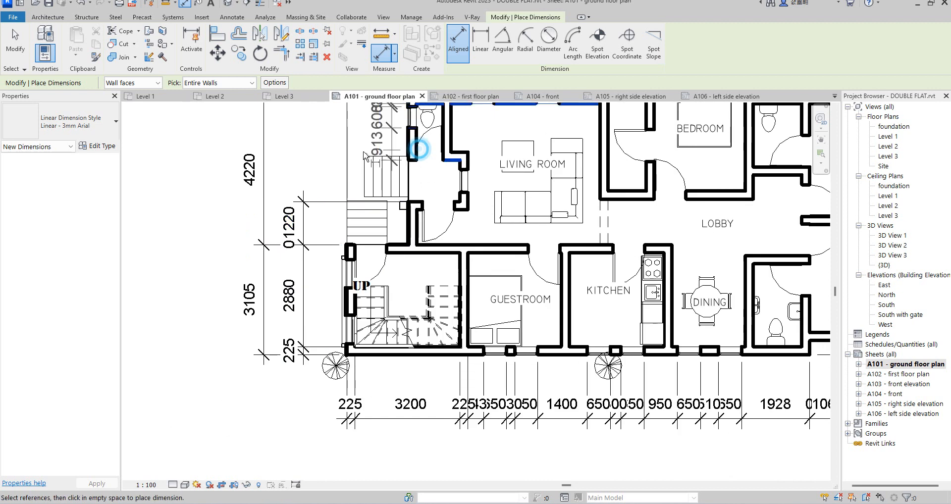
left_click(299, 144)
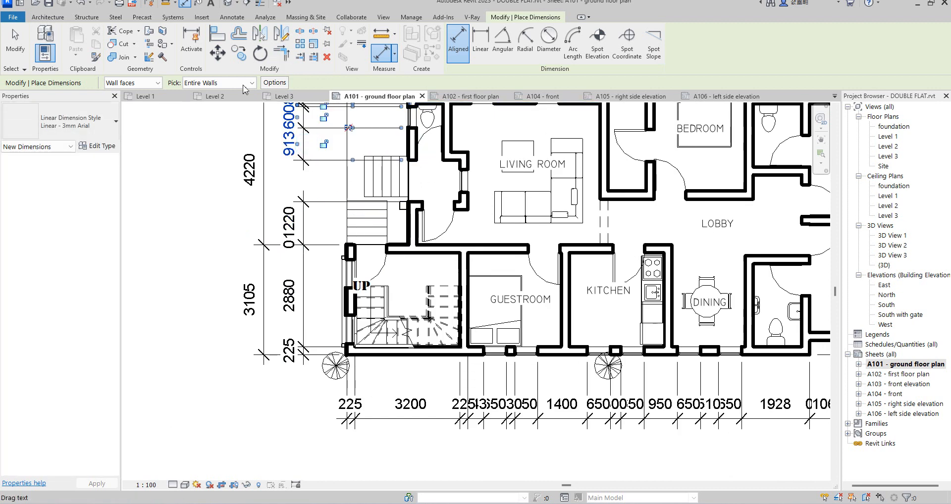
left_click(464, 163)
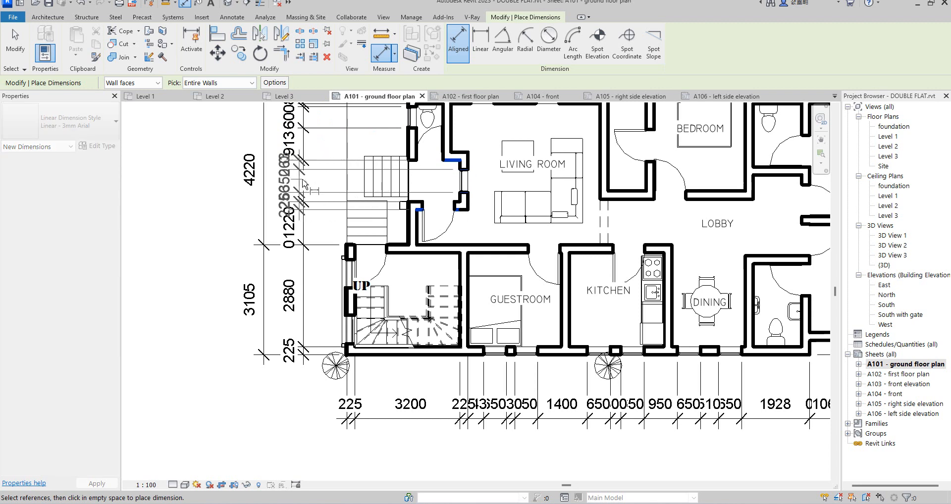
left_click(306, 185)
scroll(429, 250, "down", 5)
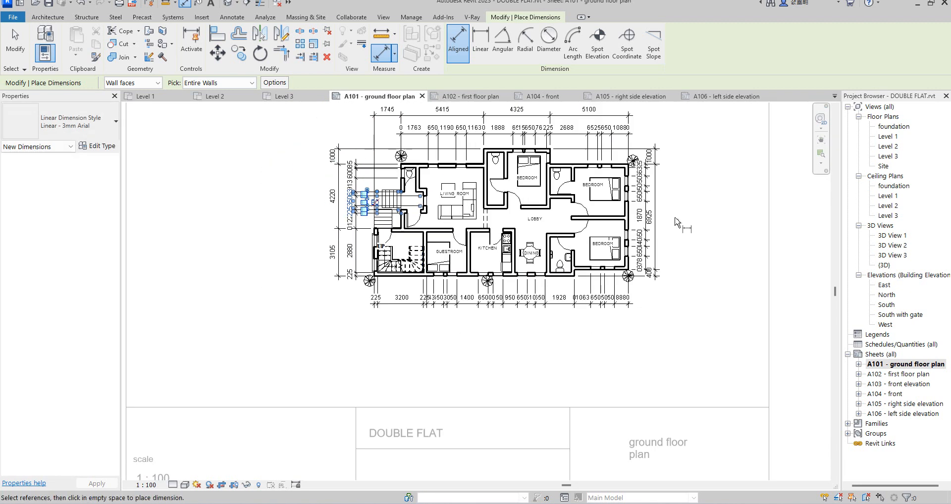
scroll(682, 169, "up", 2)
right_click(682, 169)
left_click(729, 180)
scroll(684, 202, "down", 3)
right_click(703, 166)
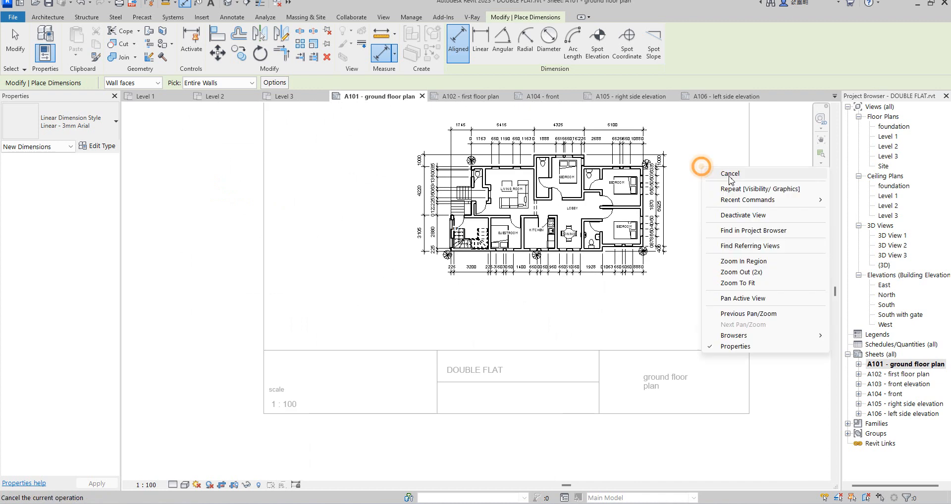
left_click(729, 173)
Dimension the kitchen's inner width and depth between wall faces, using Aligned Dimension set to pick Individual References.
left_click(376, 56)
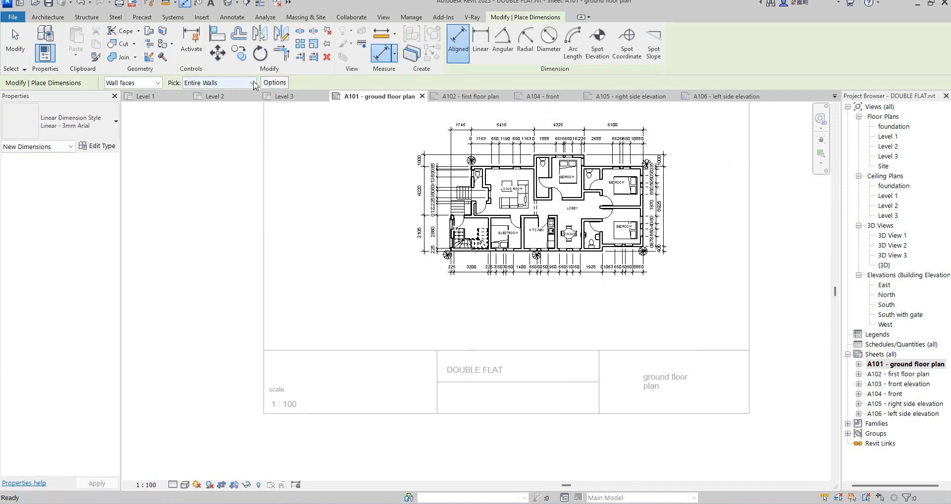
left_click(253, 83)
left_click(213, 100)
scroll(539, 240, "up", 1)
scroll(540, 240, "up", 3)
left_click(483, 245)
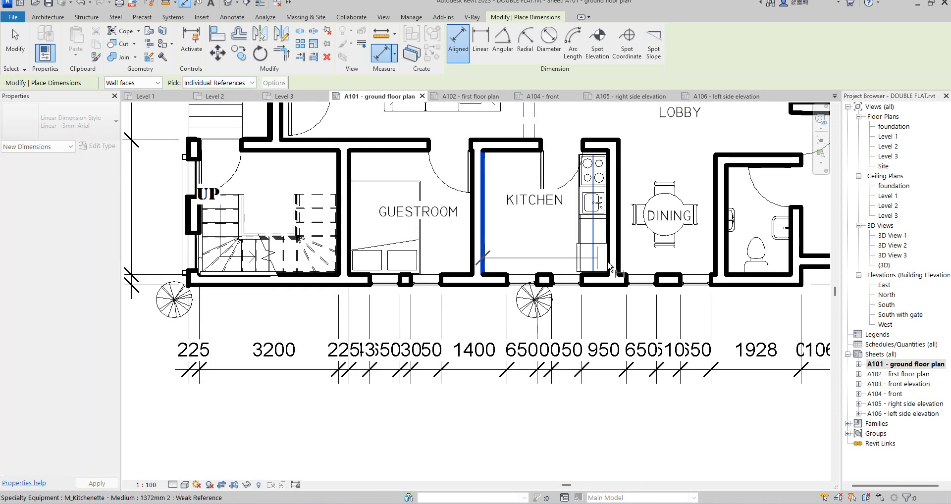
scroll(610, 238, "up", 2)
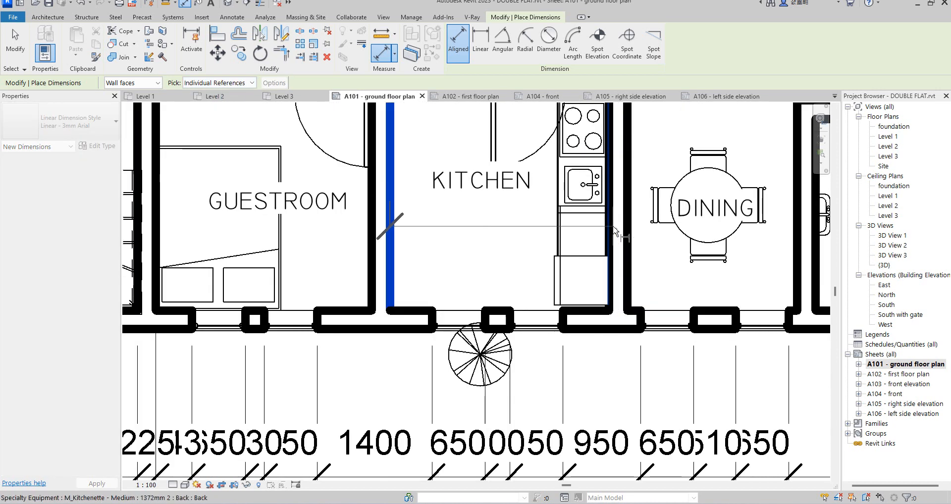
left_click(614, 230)
left_click(468, 230)
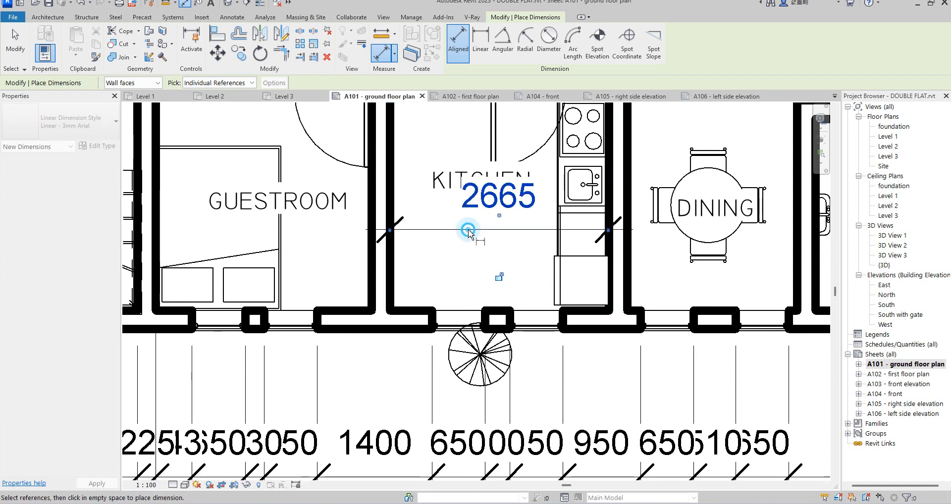
scroll(431, 238, "down", 2)
left_click(438, 206)
left_click(449, 217)
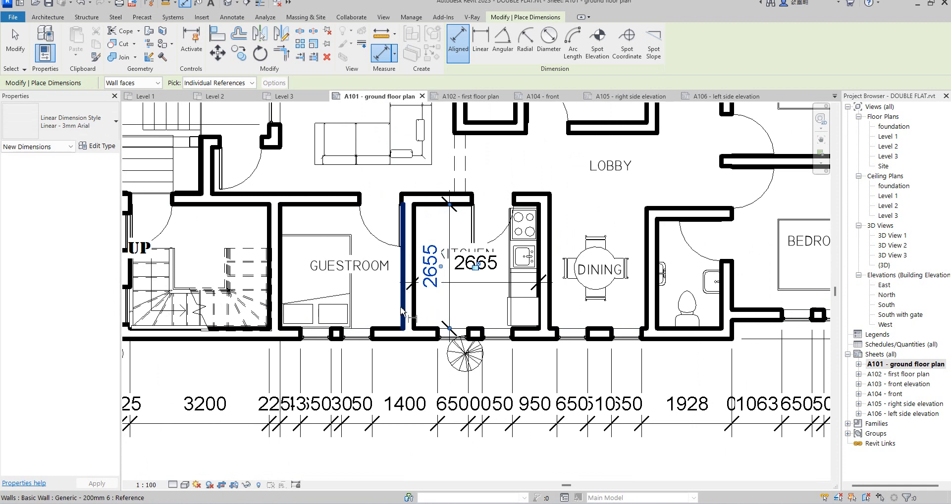
Dimension the guestroom's inner width and depth between its wall faces.
left_click(404, 297)
left_click(280, 272)
scroll(304, 245, "up", 3)
left_click(312, 246)
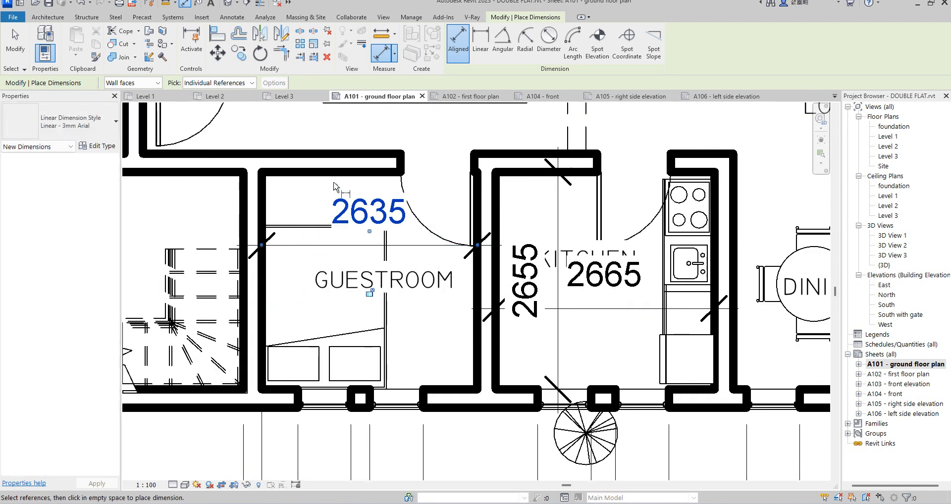
left_click(337, 172)
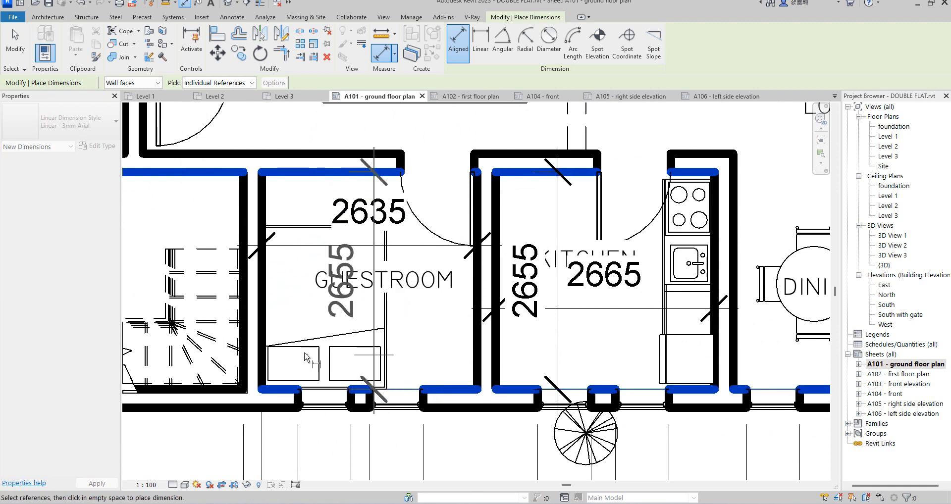
left_click(323, 318)
Dimension the living room's inner depth from its upper exterior wall to the guestroom wall, and end the dimension command.
scroll(388, 286, "down", 3)
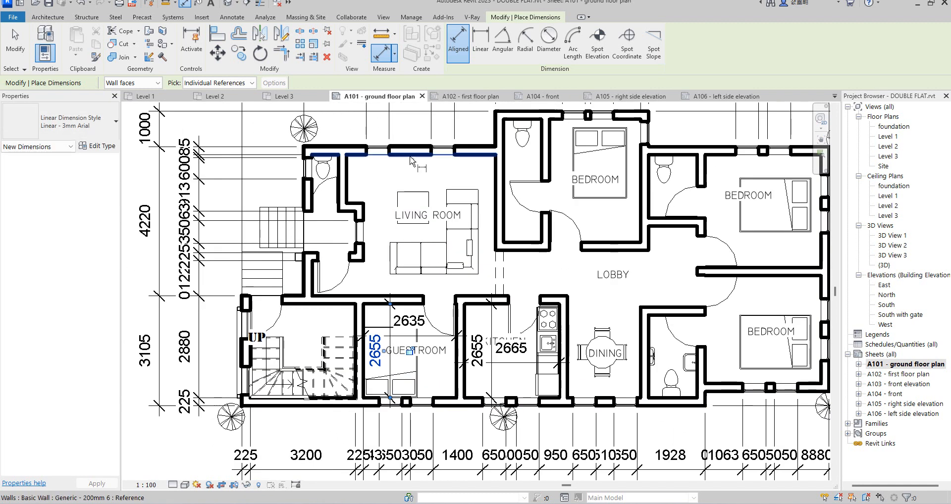
left_click(409, 156)
left_click(391, 296)
scroll(388, 225, "up", 2)
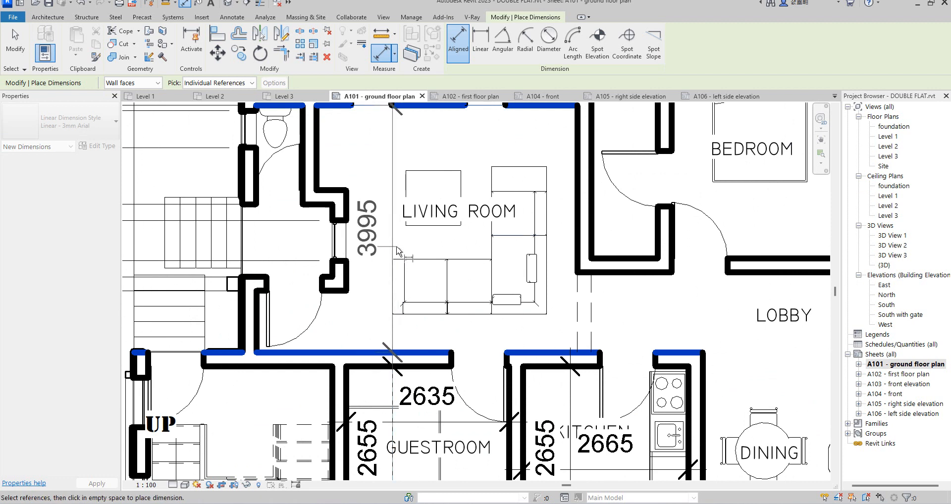
left_click(396, 251)
scroll(394, 246, "down", 3)
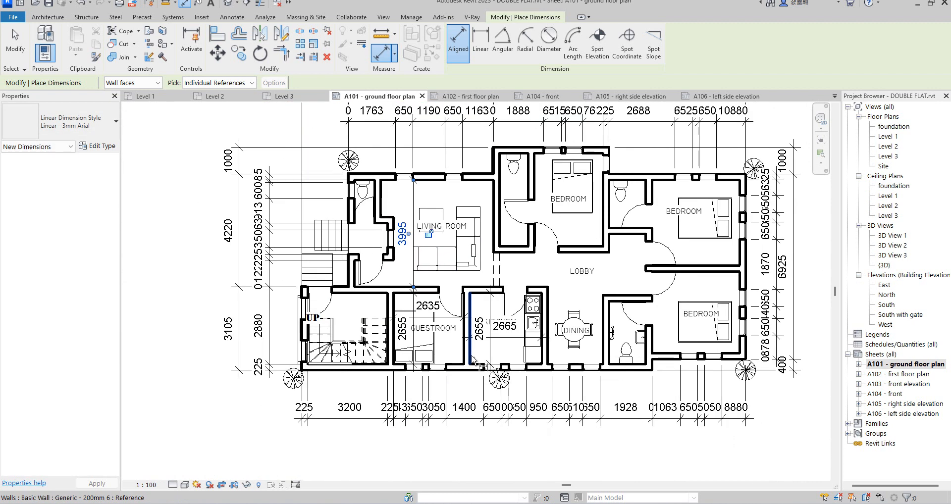
scroll(495, 376, "down", 3)
scroll(647, 409, "up", 2)
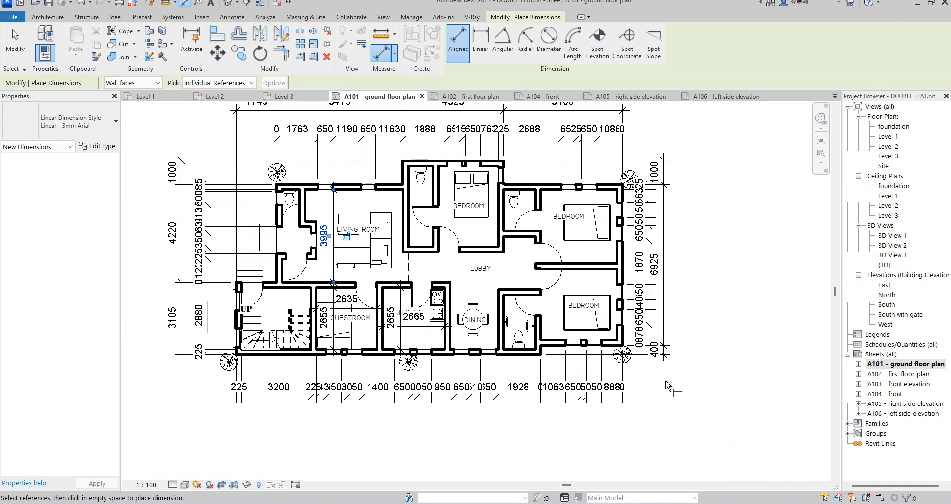
right_click(683, 382)
left_click(699, 206)
scroll(593, 404, "up", 2)
right_click(693, 397)
left_click(733, 215)
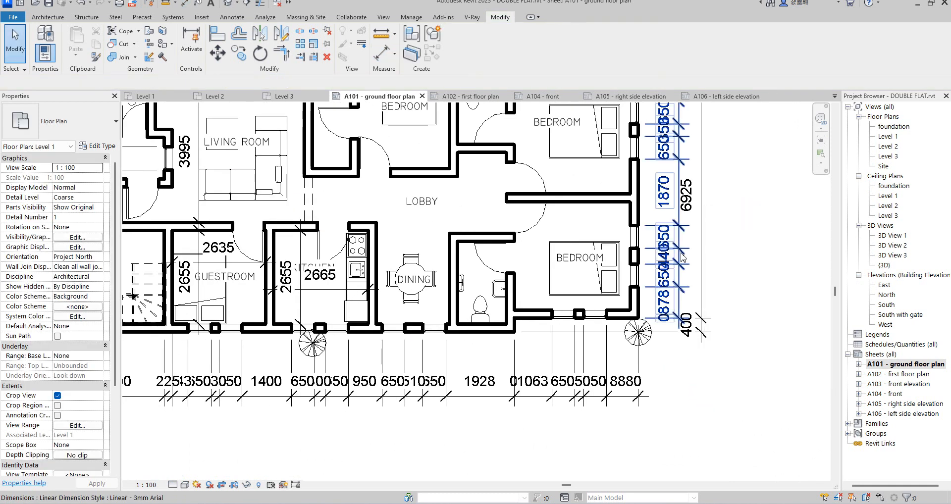
Return from the activated view to the A101 - ground floor plan sheet and examine the dimensioned plan on it.
scroll(662, 316, "up", 4)
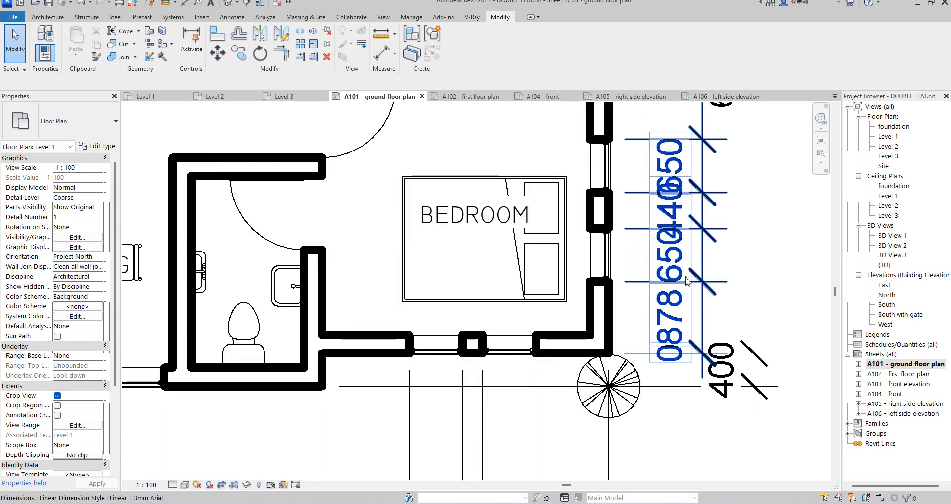
scroll(688, 300, "down", 3)
scroll(687, 291, "down", 3)
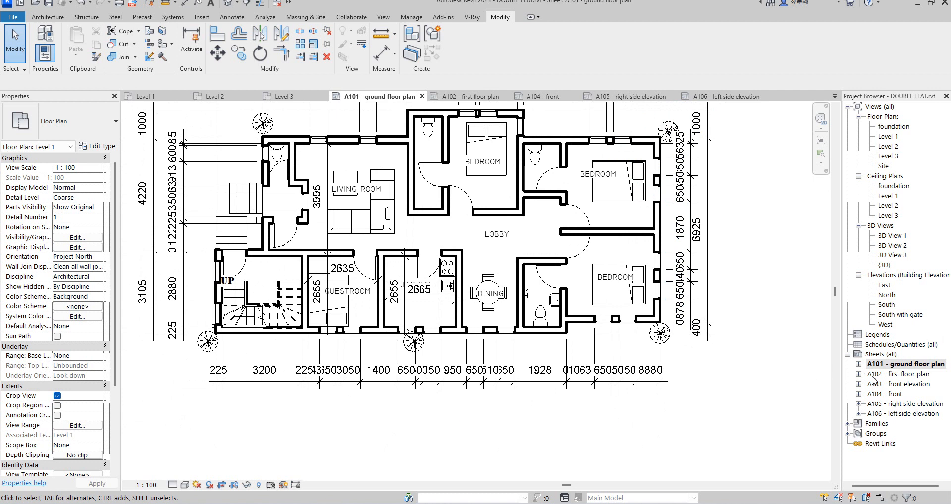
double_click(890, 367)
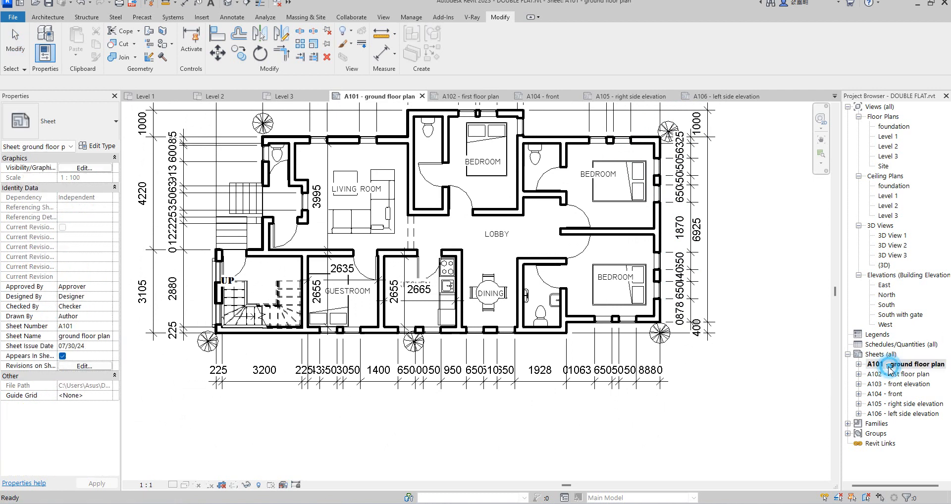
scroll(593, 391, "down", 5)
scroll(325, 464, "down", 2)
scroll(496, 307, "up", 8)
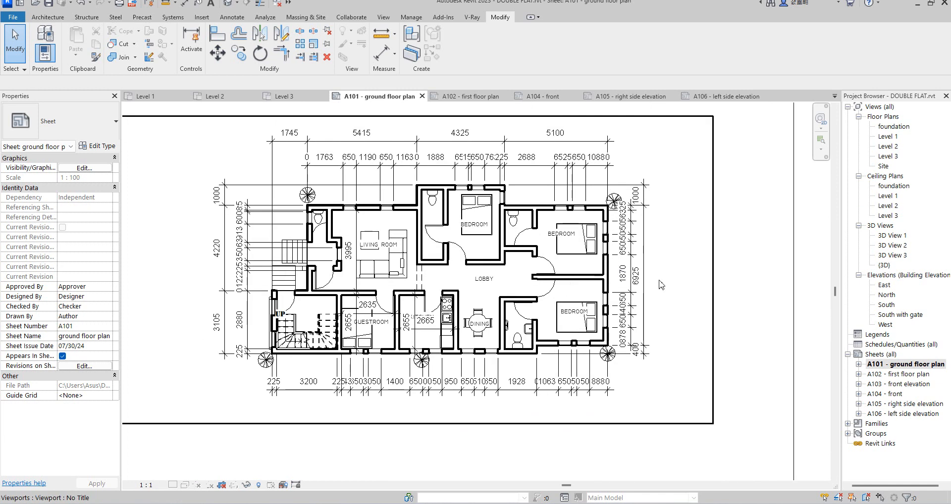
Select the ground floor plan viewport on the sheet and open its View Scale choices.
left_click(644, 295)
scroll(644, 296, "down", 3)
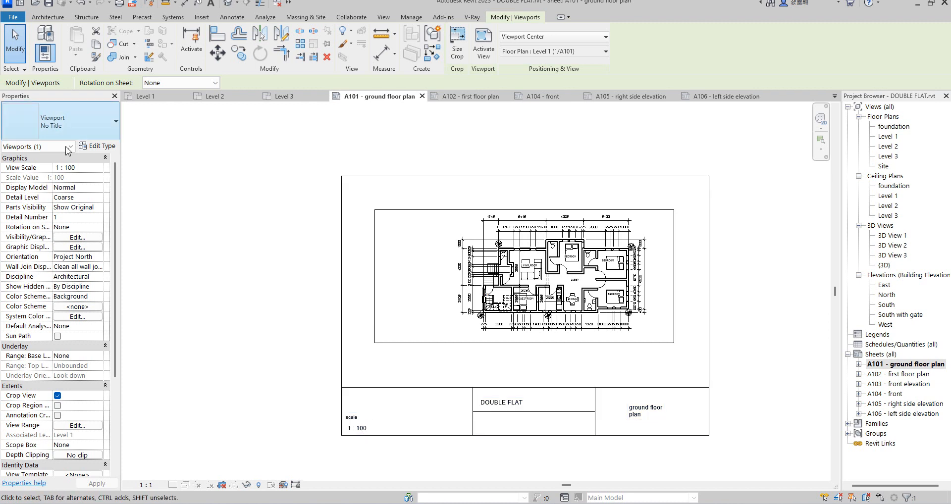
left_click(99, 168)
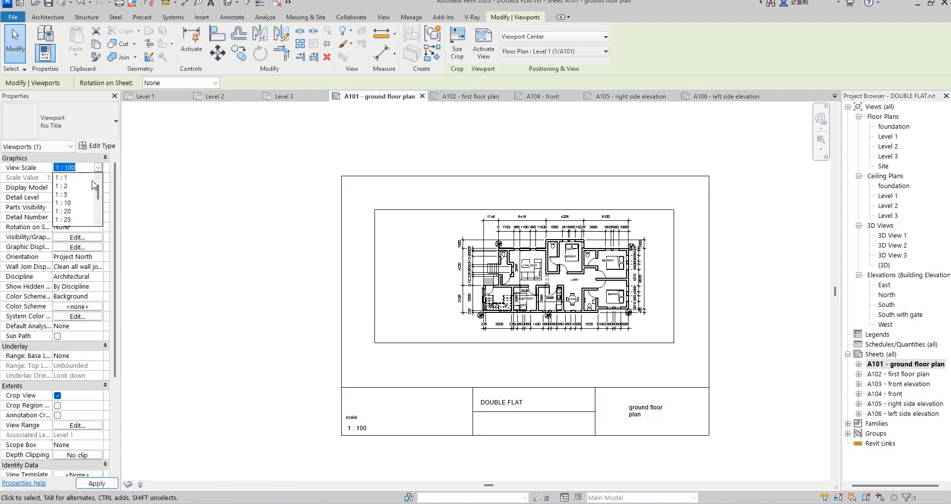
left_click(64, 174)
left_click(73, 178)
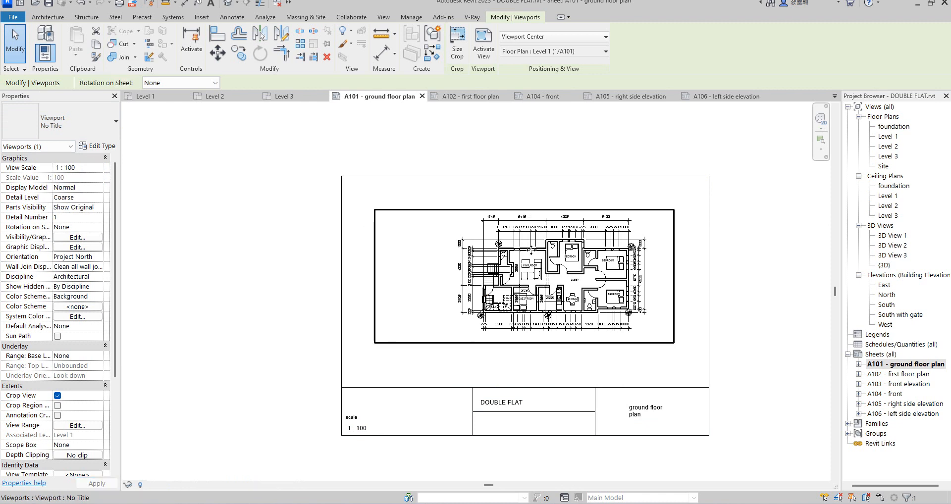
Set the ground floor plan viewport to a custom 1:75 scale and reposition it on the sheet.
left_click(98, 167)
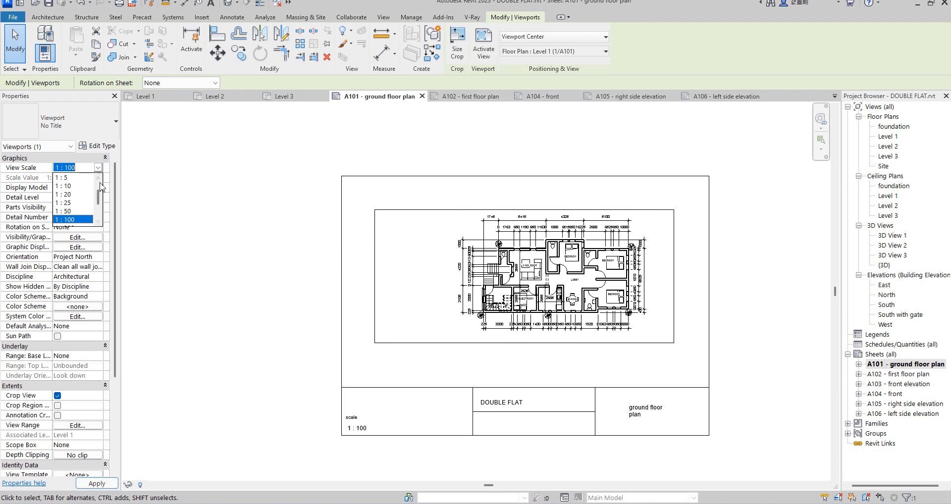
left_click(89, 177)
left_click(81, 180)
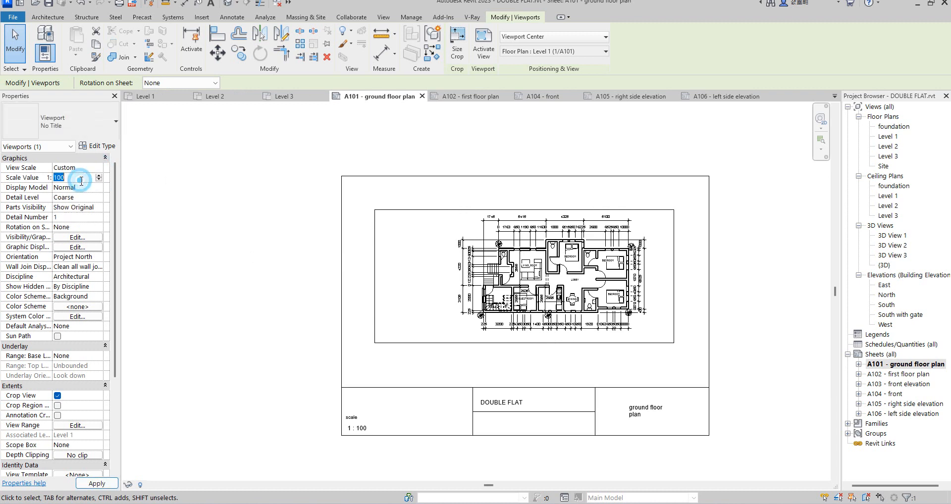
type("75")
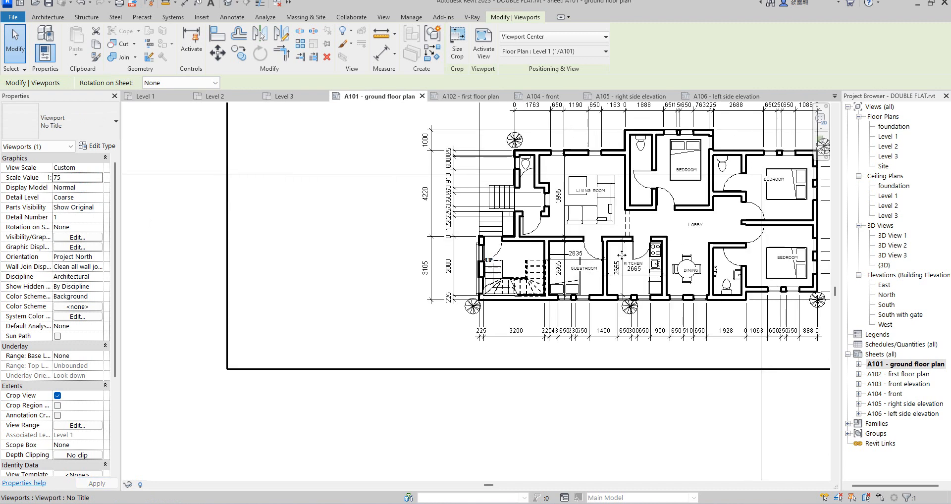
left_click_drag(631, 206, 525, 308)
scroll(554, 261, "down", 6)
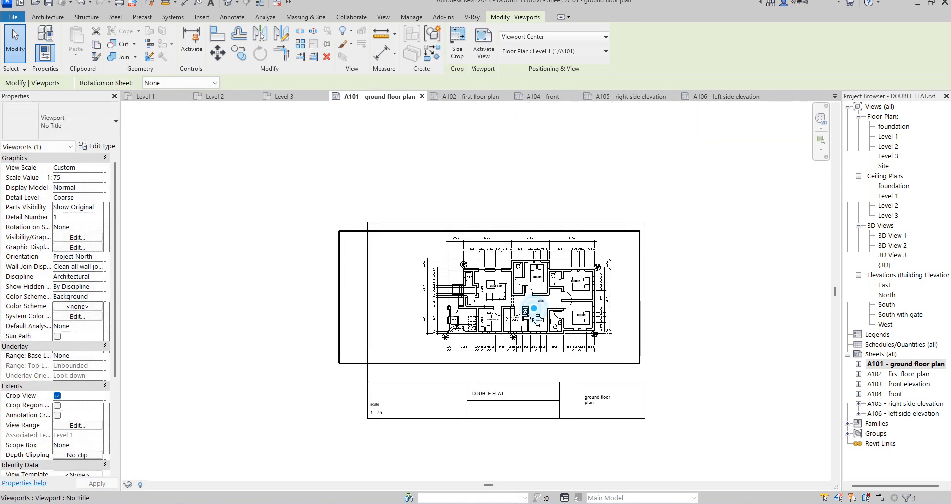
Try the ground floor plan viewport at 1:50 and shift it over the sheet to check the fit.
left_click(97, 177)
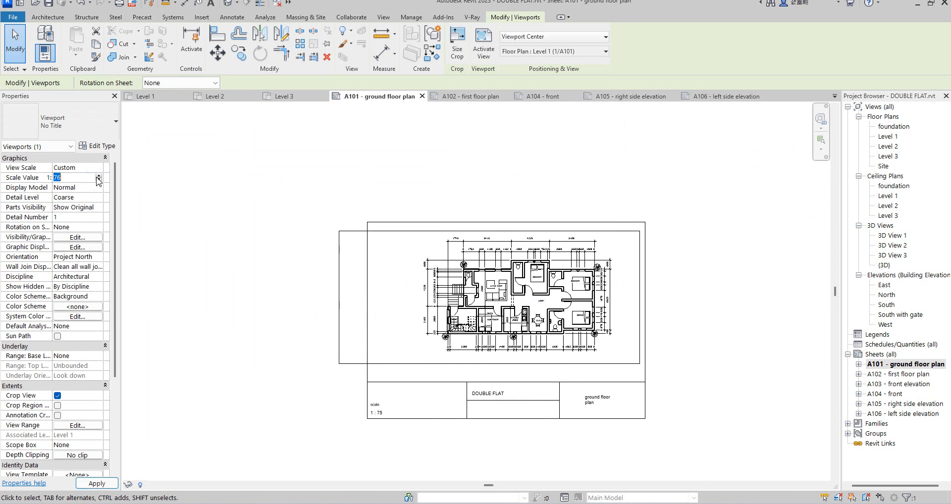
left_click(102, 169)
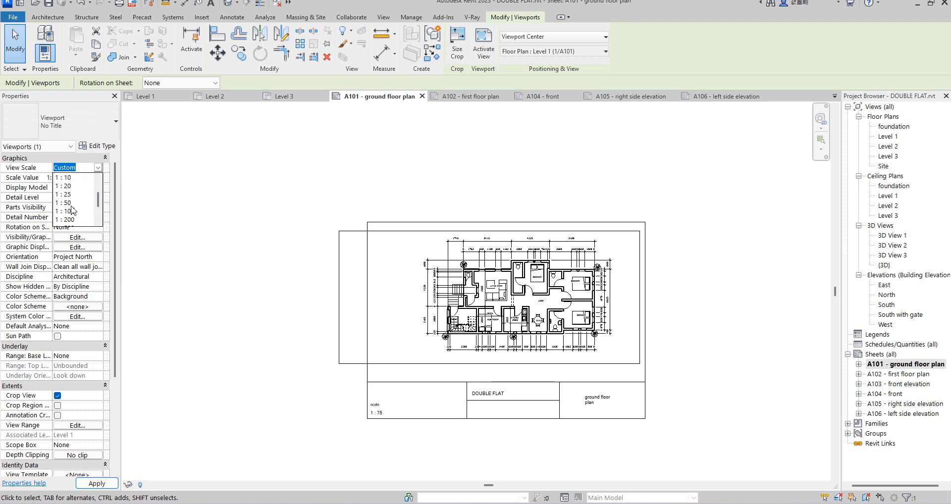
left_click(69, 202)
left_click_drag(592, 199, 512, 263)
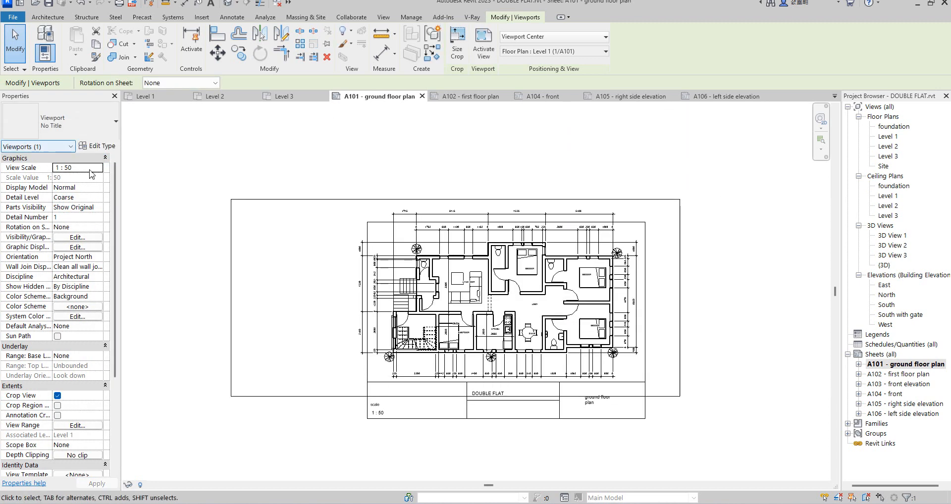
Restore the viewport's custom scale value of 75 and recentre the plan above the title block.
left_click(100, 168)
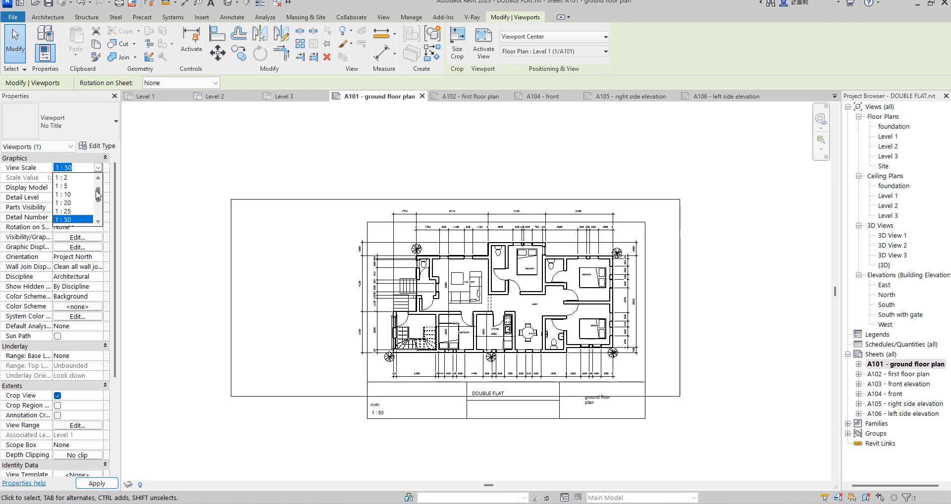
left_click_drag(97, 193, 100, 187)
left_click(78, 178)
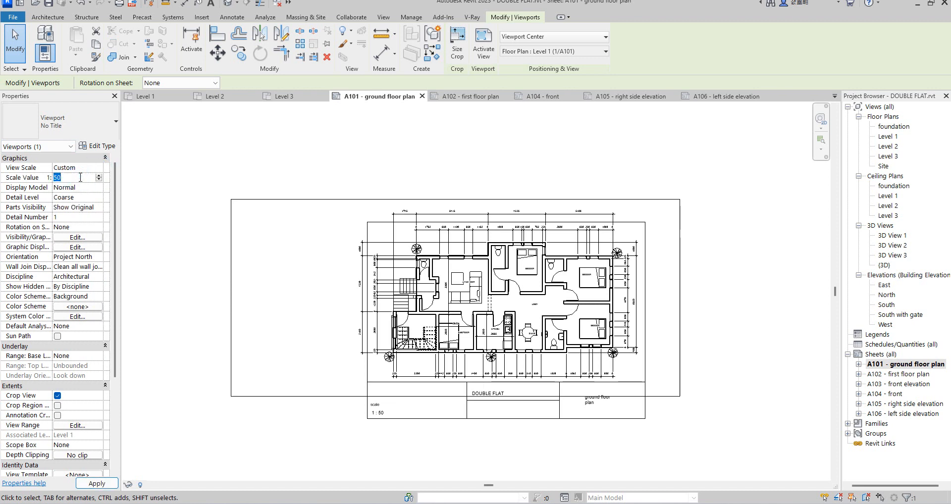
left_click_drag(417, 351, 564, 243)
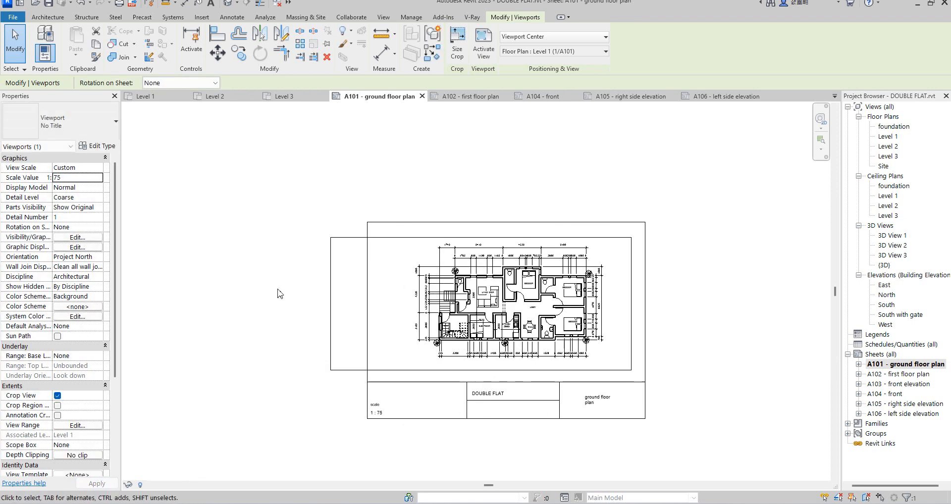
Activate the plan view, pull the crop region's left edge in toward the plan, hide the crop region, and deactivate the view.
double_click(433, 299)
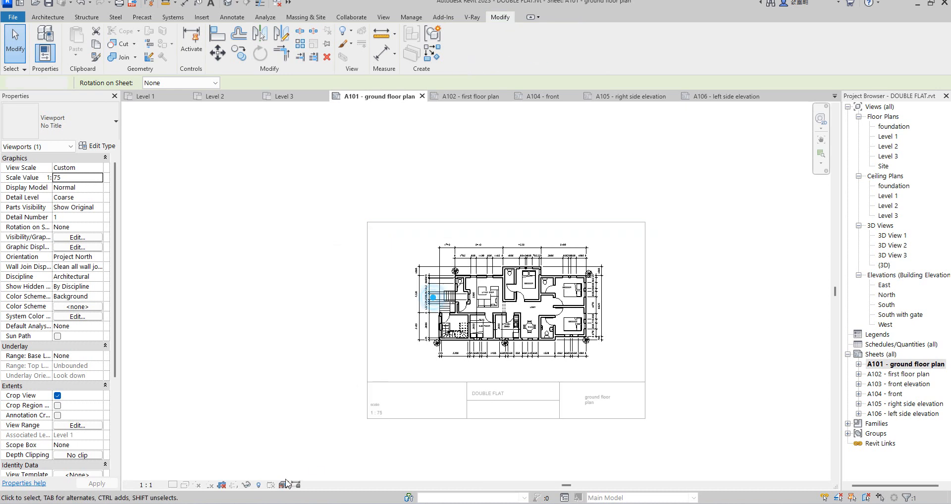
left_click(234, 485)
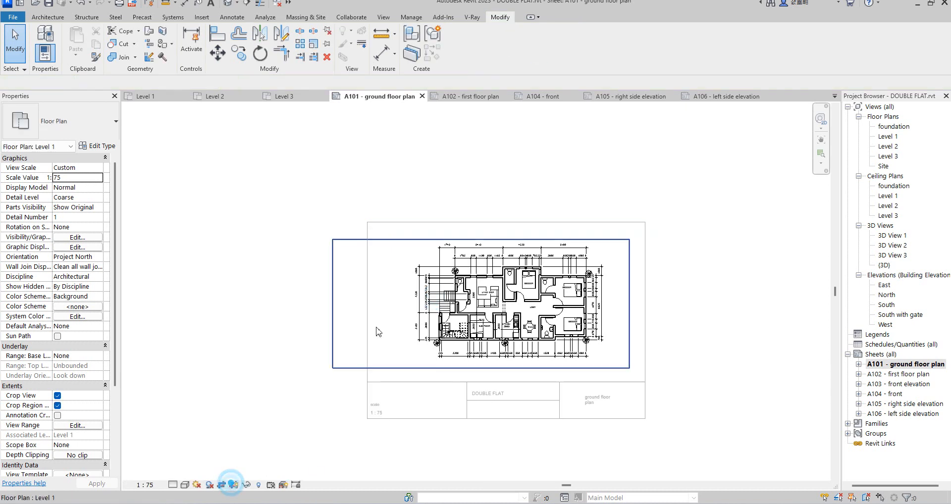
left_click(333, 323)
left_click_drag(334, 305, 402, 295)
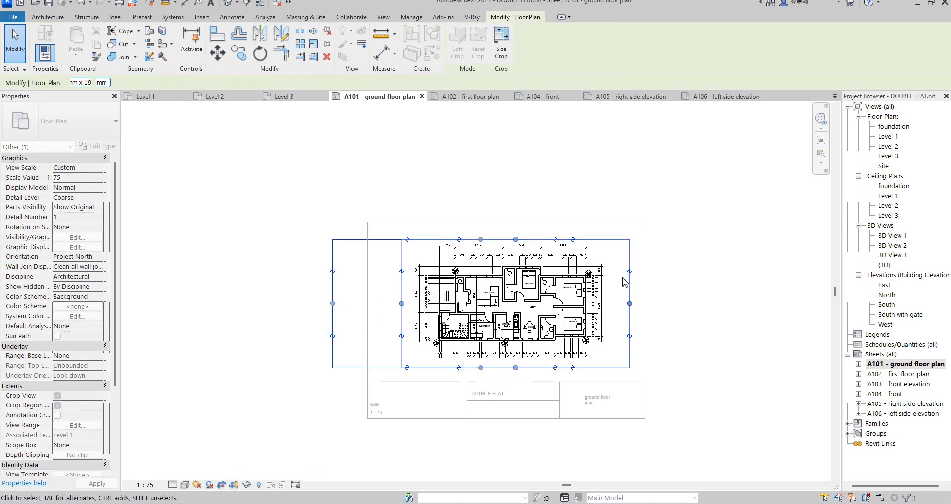
left_click(234, 485)
double_click(694, 290)
Reactivate the plan view and set the text size of the Linear - 3mm Arial dimension type to 2 mm.
scroll(694, 290, "up", 6)
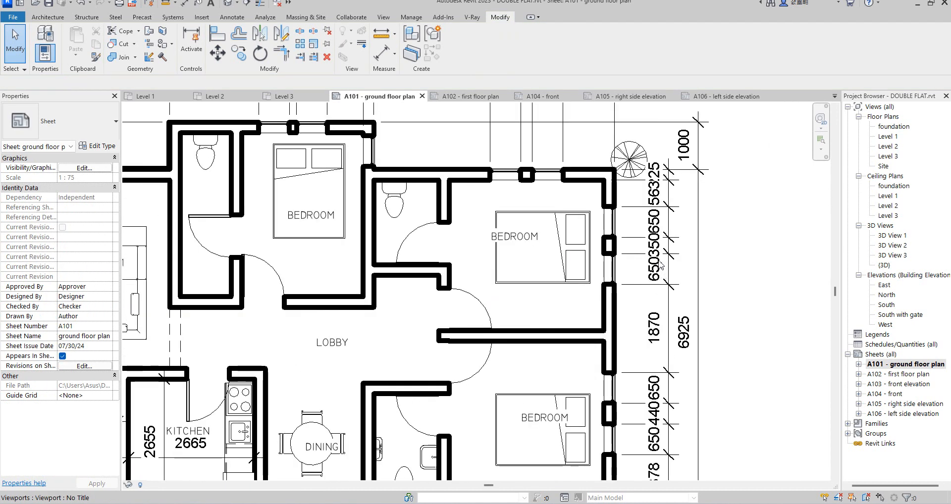
scroll(661, 265, "down", 6)
left_click(659, 252)
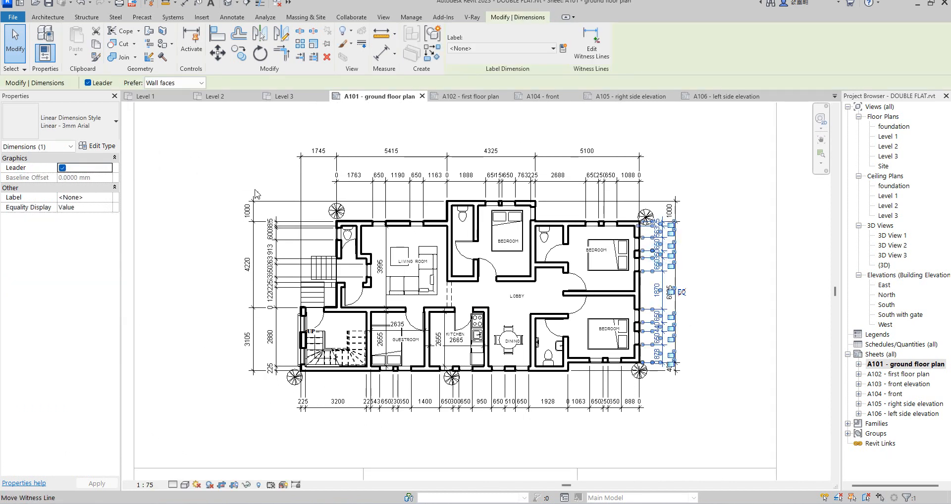
left_click(100, 146)
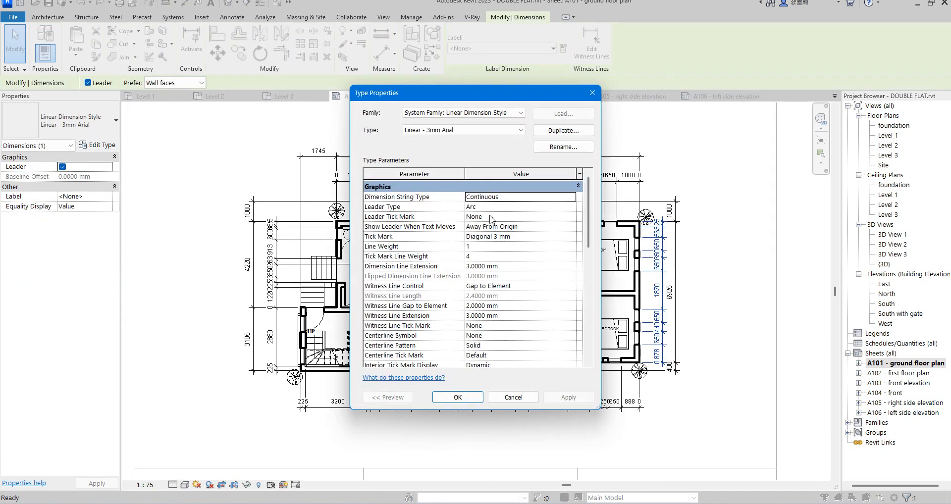
scroll(490, 219, "down", 5)
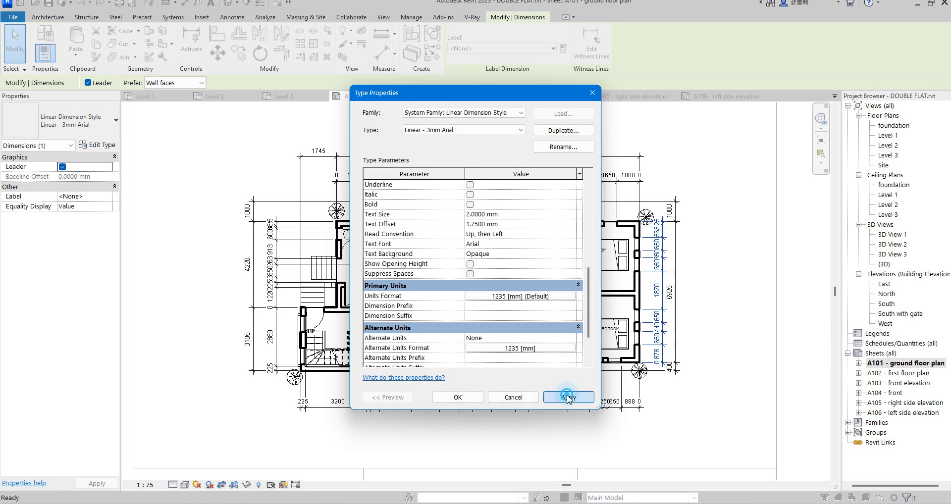
left_click(568, 398)
left_click(476, 397)
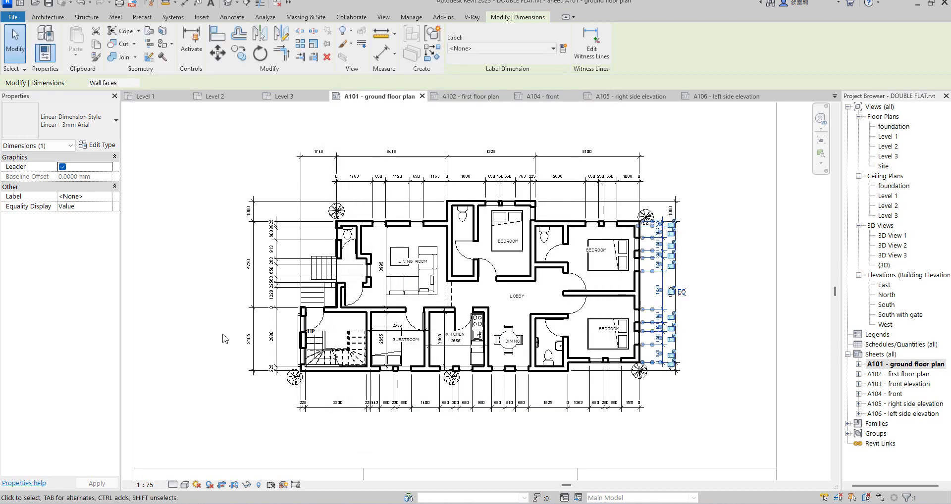
key("Escape")
Move the crowded 300 dimension text below its string under the kitchen windows, with a leader.
scroll(266, 294, "up", 5)
scroll(281, 288, "down", 4)
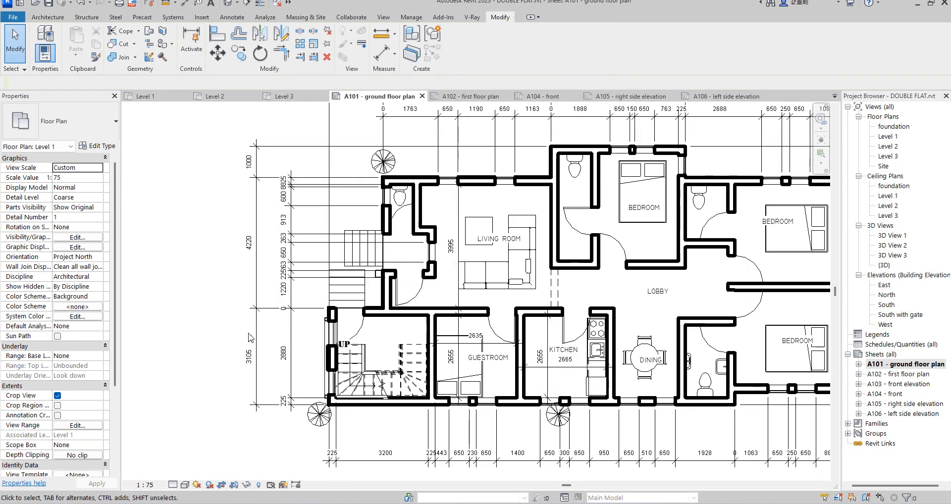
scroll(484, 416, "down", 3)
scroll(322, 415, "up", 4)
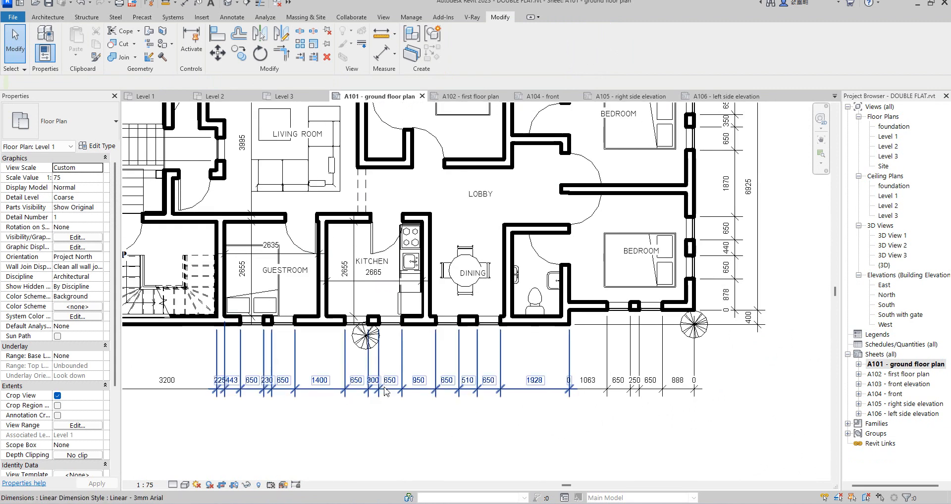
scroll(516, 340, "up", 2)
scroll(428, 359, "down", 3)
scroll(428, 357, "up", 2)
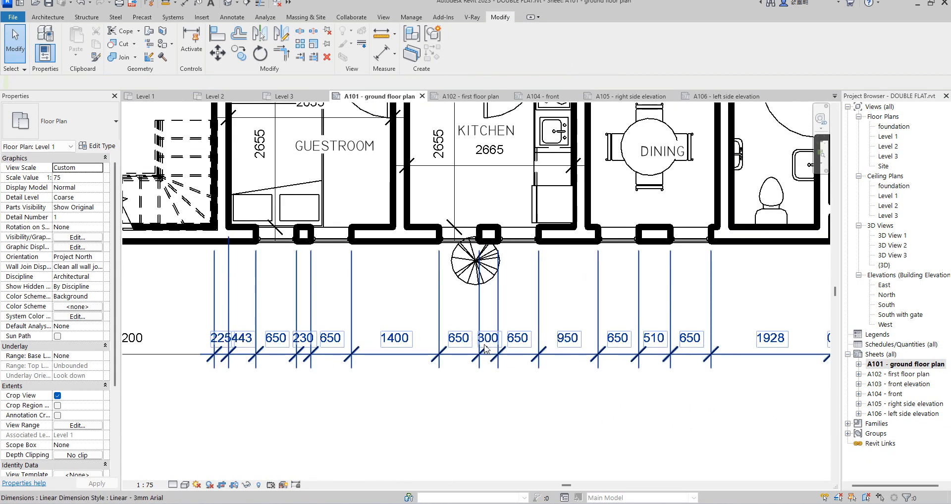
left_click(486, 349)
left_click_drag(487, 346, 489, 404)
scroll(488, 377, "down", 2)
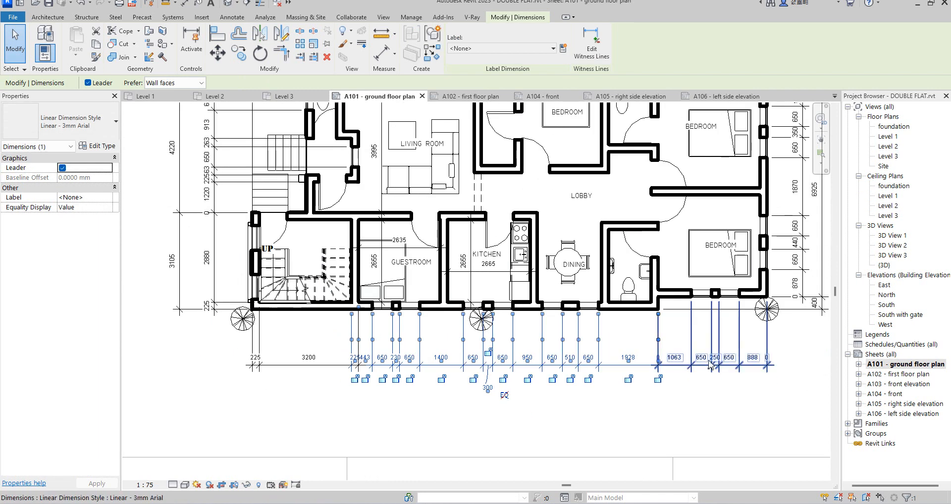
Move the crowded 250 dimension text below its string under the lower bedroom's windows.
left_click(726, 356)
scroll(719, 364, "up", 2)
left_click_drag(714, 360, 715, 394)
scroll(544, 411, "down", 3)
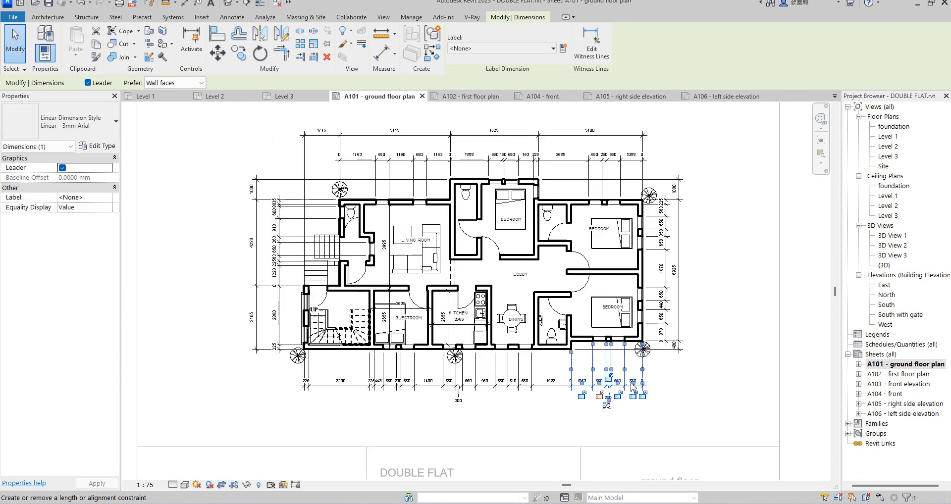
Move the 350 dimension text outward from the vertical opening string beside the upper right bedroom.
scroll(653, 251, "up", 2)
left_click(653, 249)
left_click_drag(675, 225, 693, 224)
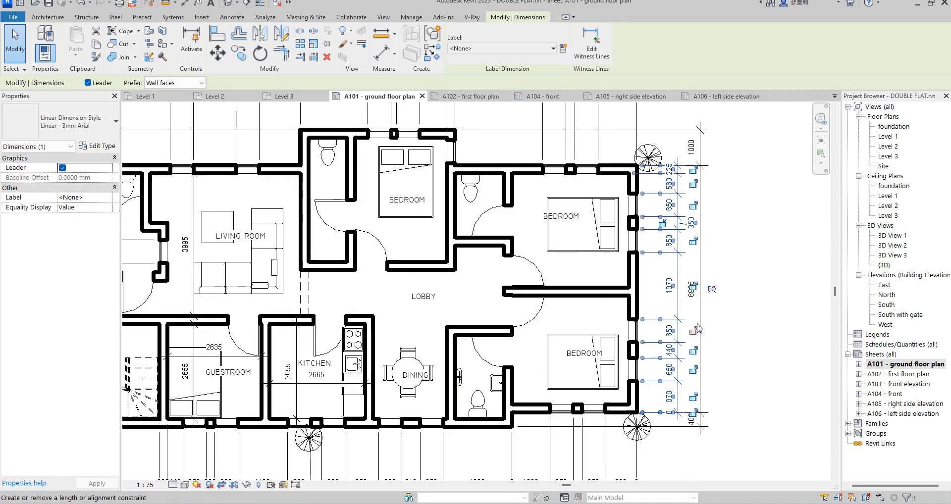
scroll(698, 324, "down", 2)
Move the lower 263 dimension text outward from the vertical string beside the entrance steps, clear of the 225 text.
scroll(339, 300, "up", 4)
left_click(325, 315)
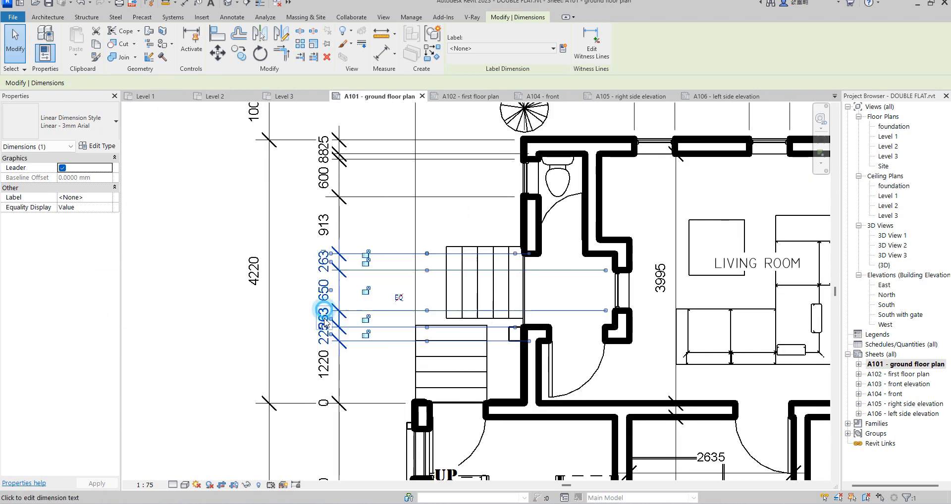
left_click_drag(325, 317, 308, 319)
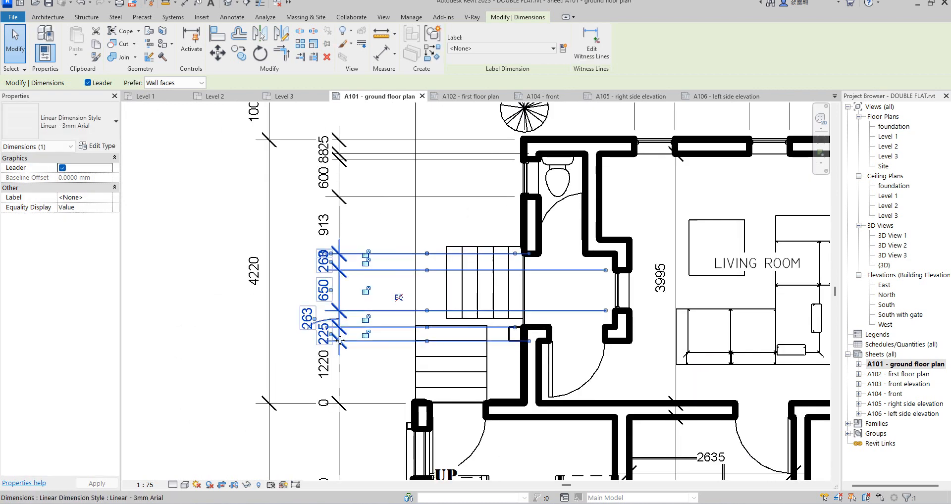
left_click_drag(331, 258, 330, 256)
scroll(321, 261, "up", 4)
scroll(354, 273, "down", 9)
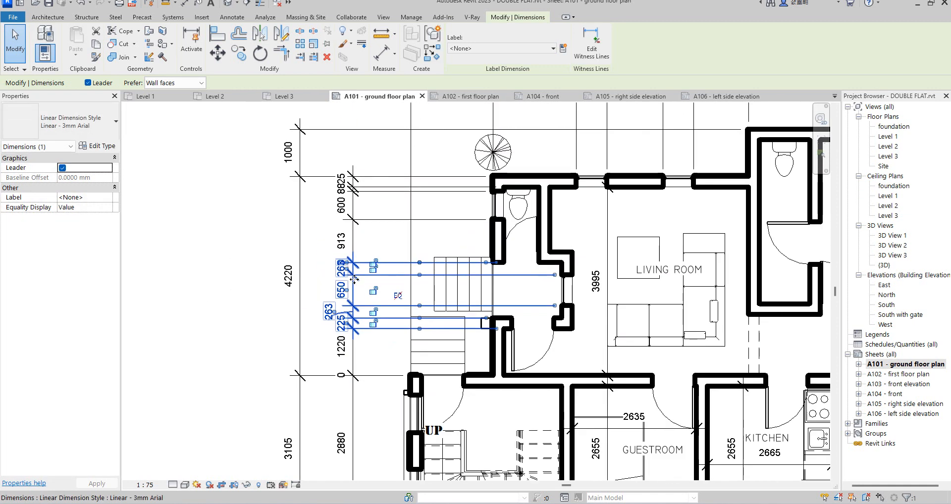
Move the 225 dimension text at the upper end of the plan's left vertical string outward, clear of the 88 text.
scroll(341, 212, "up", 3)
left_click_drag(349, 217, 329, 188)
left_click(320, 276)
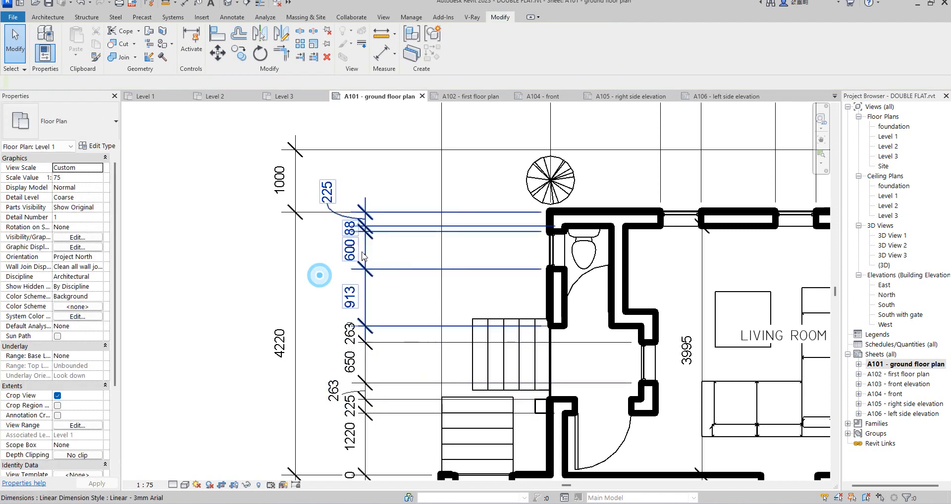
Examine the dimension strings around the whole plan for text that still overlaps or reads poorly.
scroll(335, 246, "down", 4)
scroll(521, 322, "down", 4)
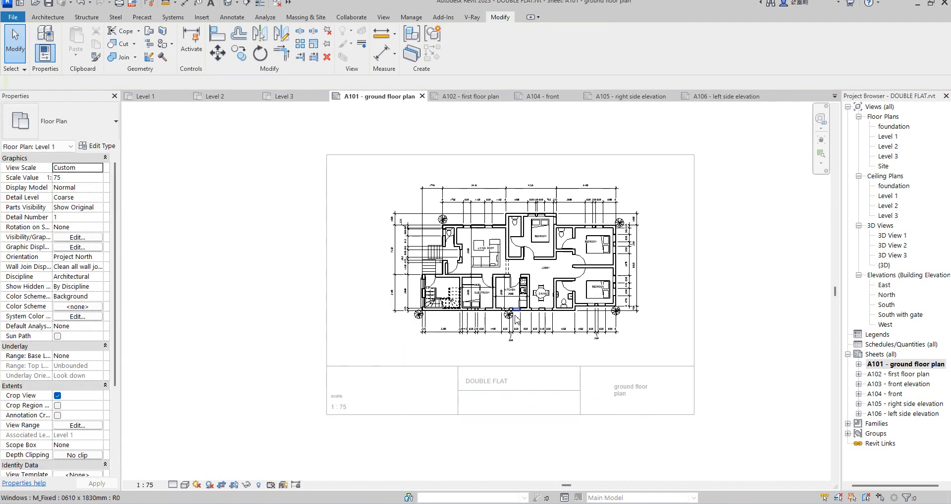
scroll(580, 374, "up", 2)
scroll(504, 327, "down", 2)
scroll(621, 290, "up", 3)
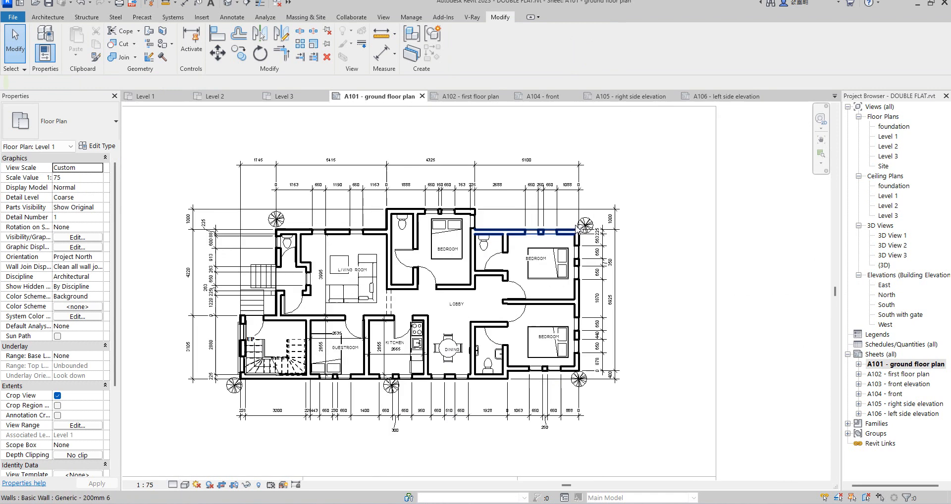
left_click(619, 292)
scroll(602, 330, "up", 2)
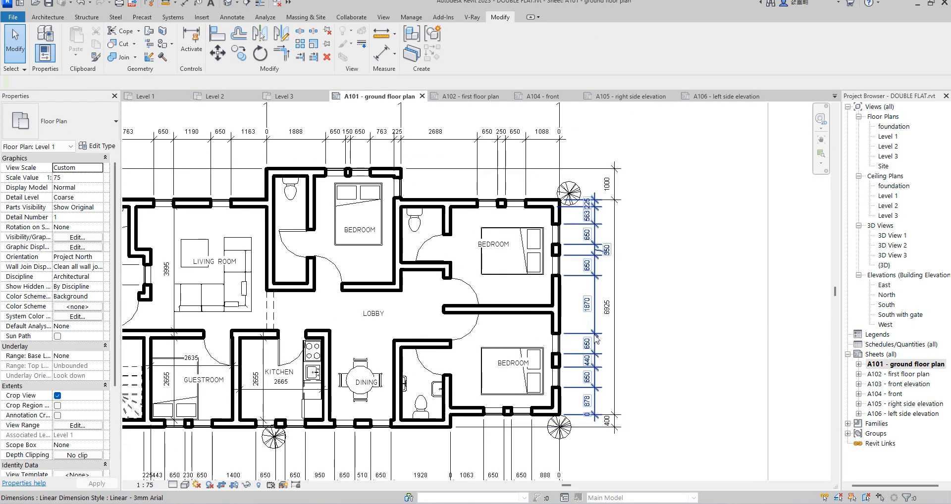
scroll(595, 342, "up", 3)
scroll(594, 343, "down", 5)
left_click(500, 207)
left_click(379, 183)
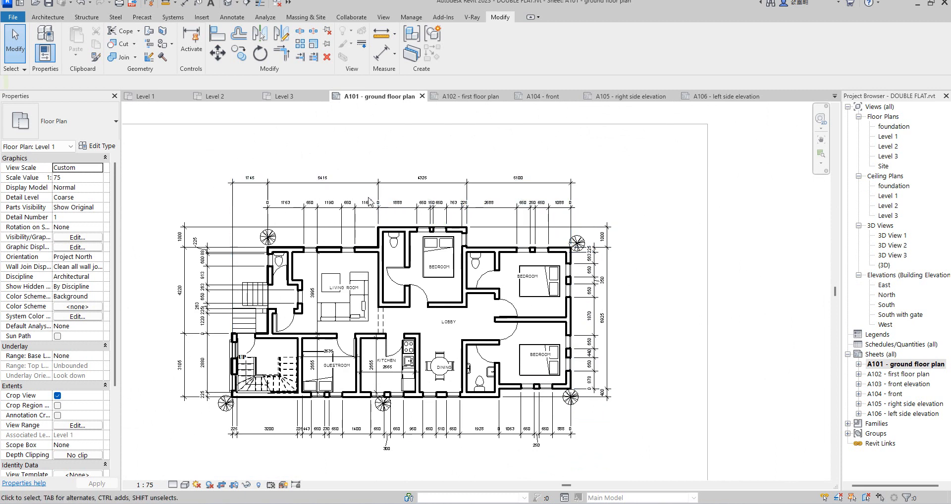
scroll(381, 196, "up", 3)
scroll(392, 231, "down", 3)
Review the type properties of the Linear - 3mm Arial style on the opening dimension string above the upper bedroom.
left_click(383, 234)
left_click(390, 229)
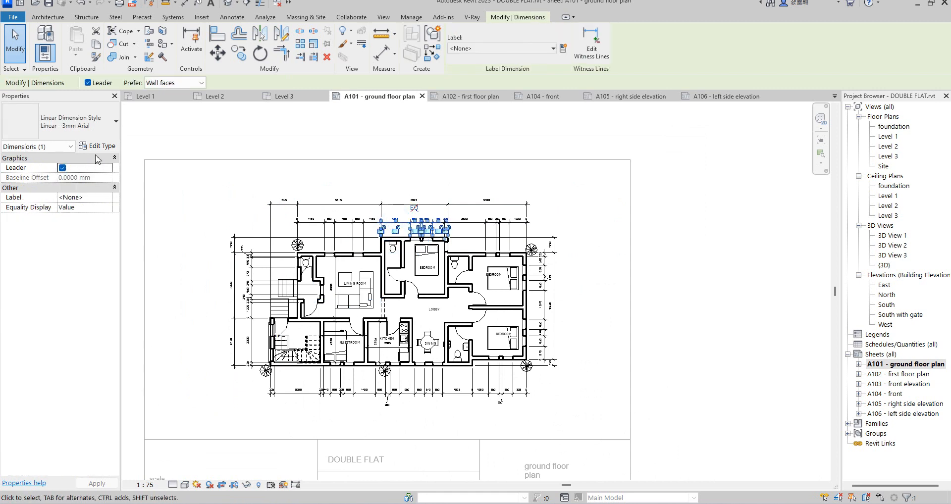
left_click(102, 147)
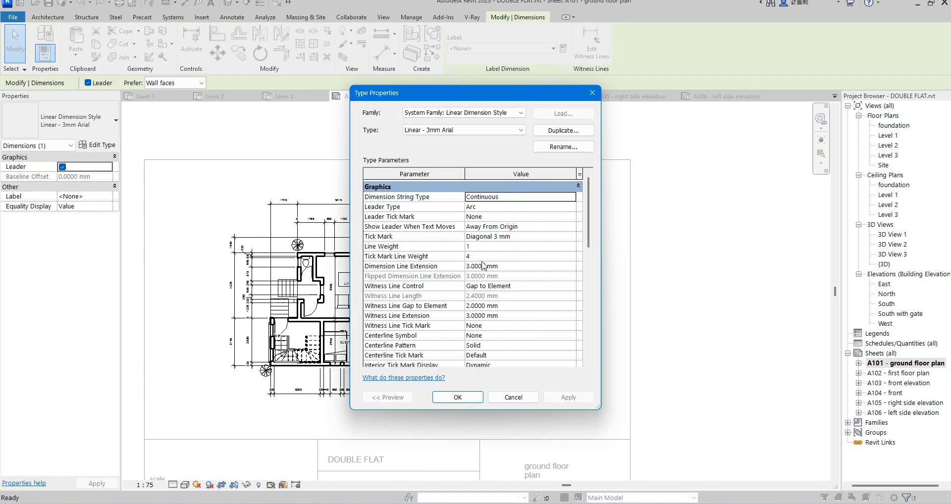
scroll(488, 285, "down", 2)
scroll(489, 317, "up", 3)
scroll(495, 270, "down", 7)
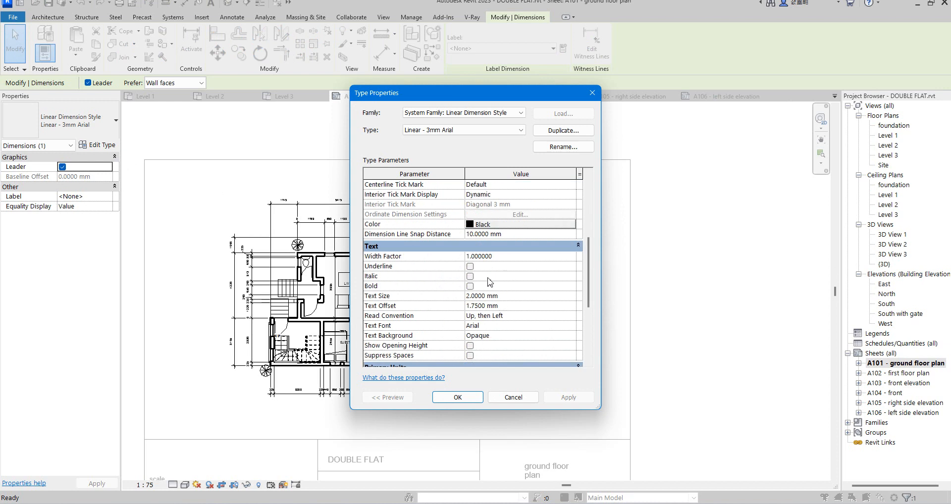
left_click(452, 398)
Deactivate the floor plan view and examine the plan, dimensions and title block across the whole A101 sheet.
left_click(659, 270)
scroll(574, 213, "down", 2)
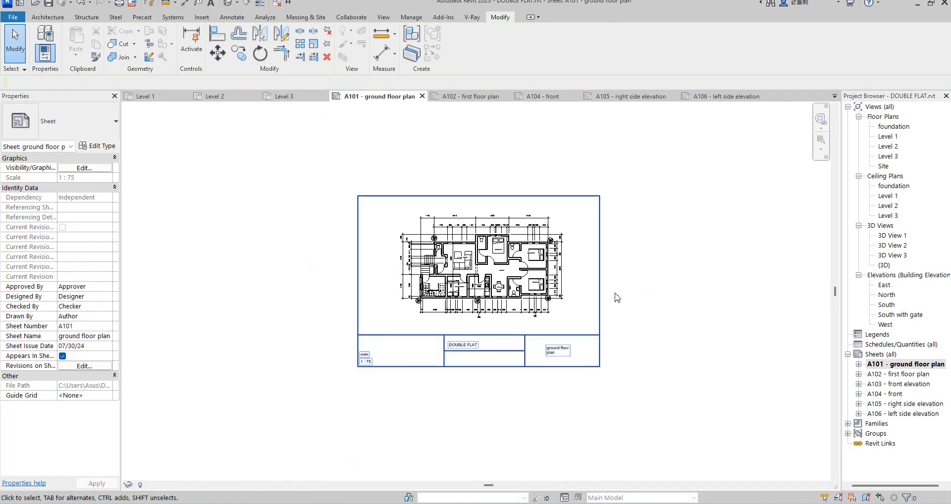
scroll(361, 270, "up", 2)
scroll(553, 332, "up", 2)
scroll(488, 252, "down", 2)
scroll(476, 252, "up", 1)
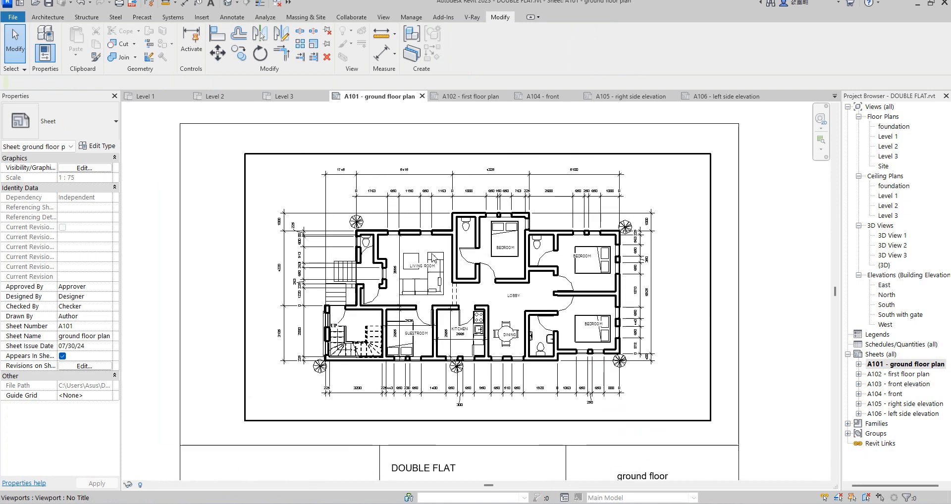
scroll(418, 267, "down", 1)
scroll(578, 284, "up", 1)
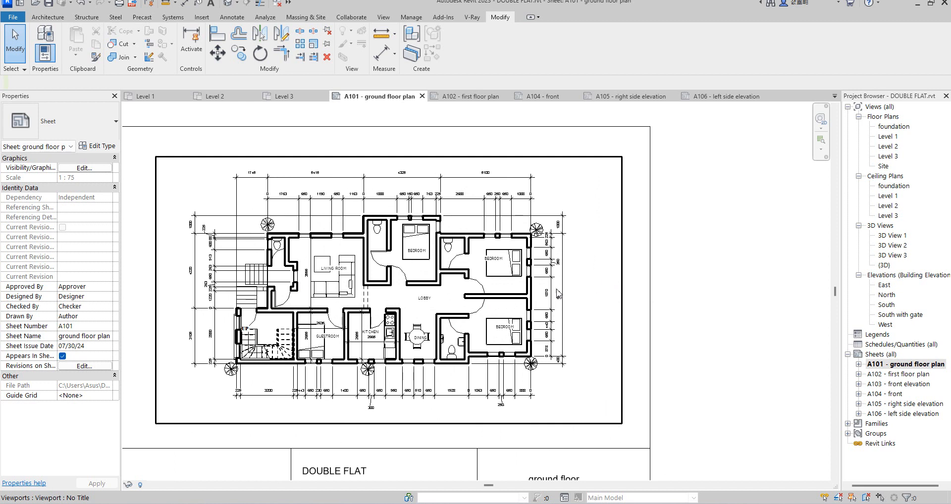
scroll(407, 301, "down", 3)
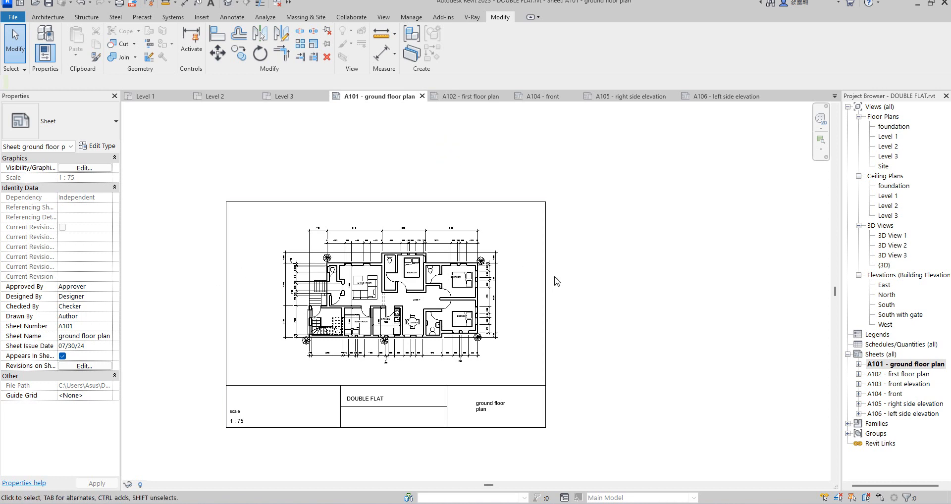
scroll(411, 320, "up", 3)
scroll(541, 267, "down", 5)
scroll(595, 285, "up", 1)
scroll(392, 302, "up", 3)
scroll(437, 316, "down", 4)
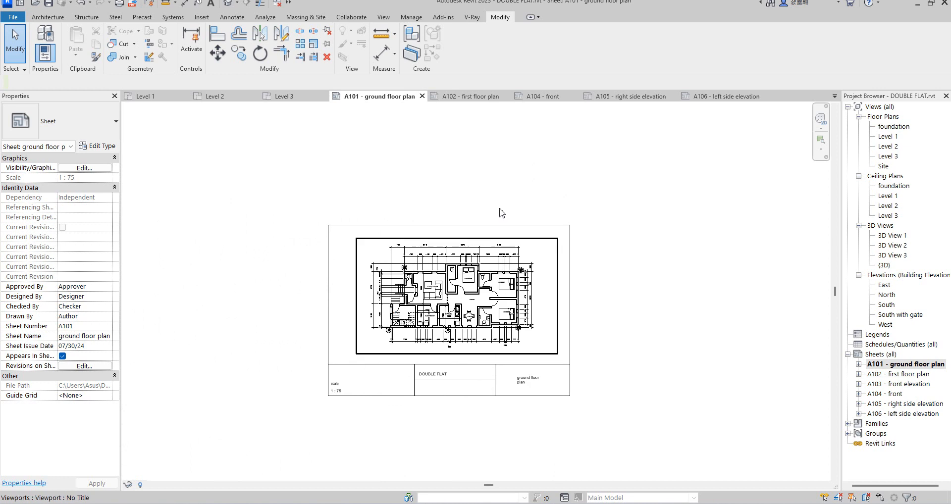
Open 3D View 1 and examine the front facade and the planting area beside the entrance.
left_click(400, 189)
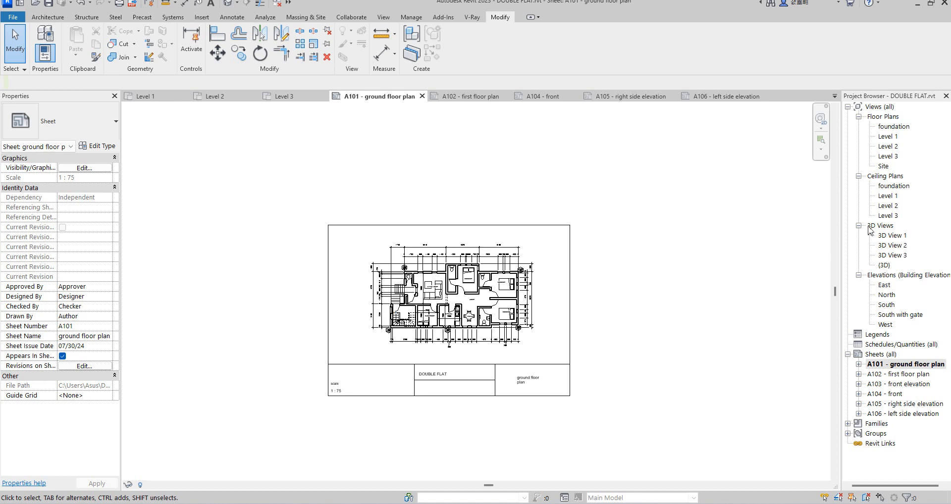
double_click(892, 236)
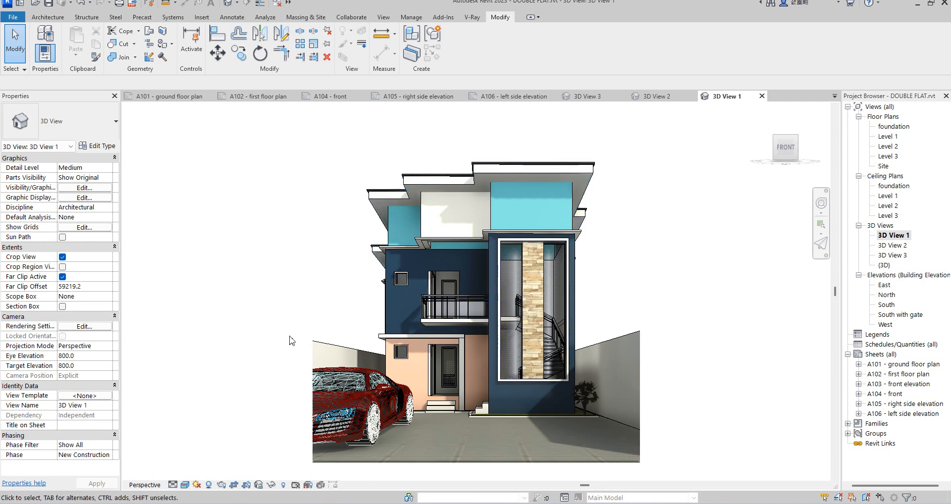
left_click(714, 254)
In the foundation plan, place three American Beech - 6.0 Meters 8 trees in a row along the front wall beside the existing corner tree.
double_click(895, 127)
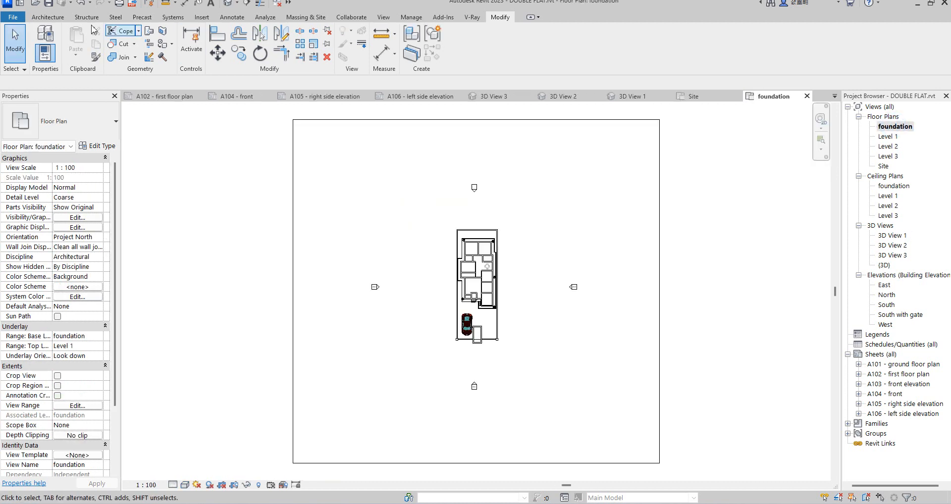
left_click(48, 17)
left_click(115, 39)
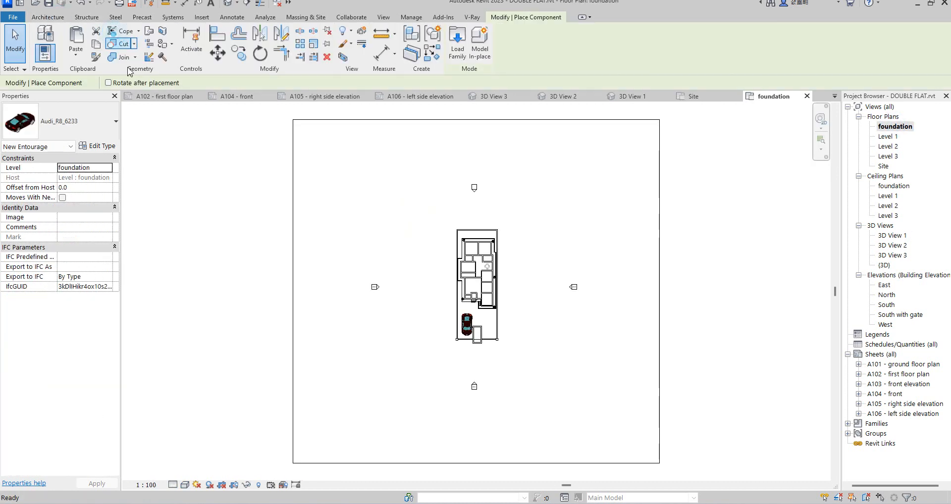
left_click(115, 122)
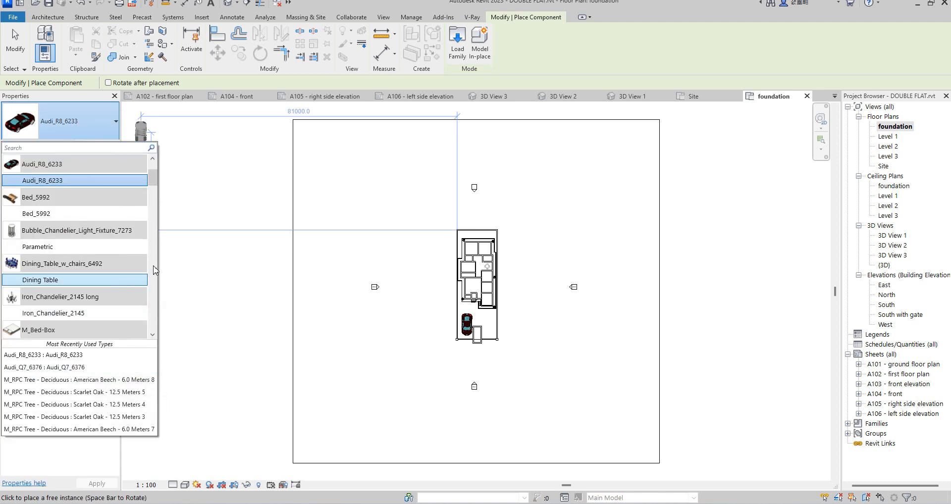
scroll(155, 183, "down", 6)
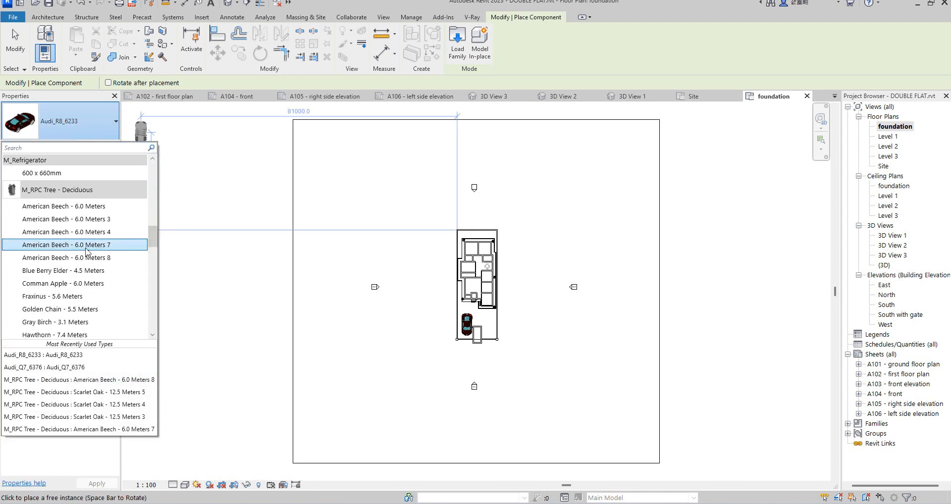
left_click(68, 258)
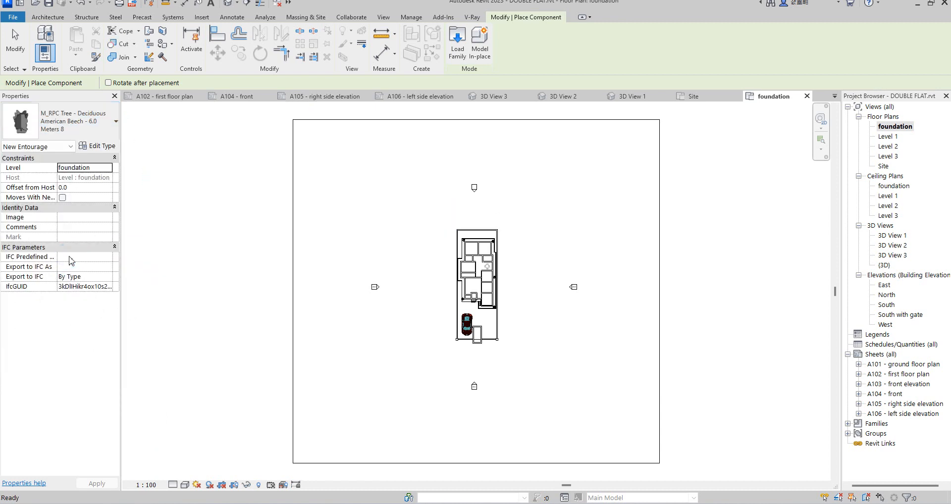
scroll(470, 295, "up", 5)
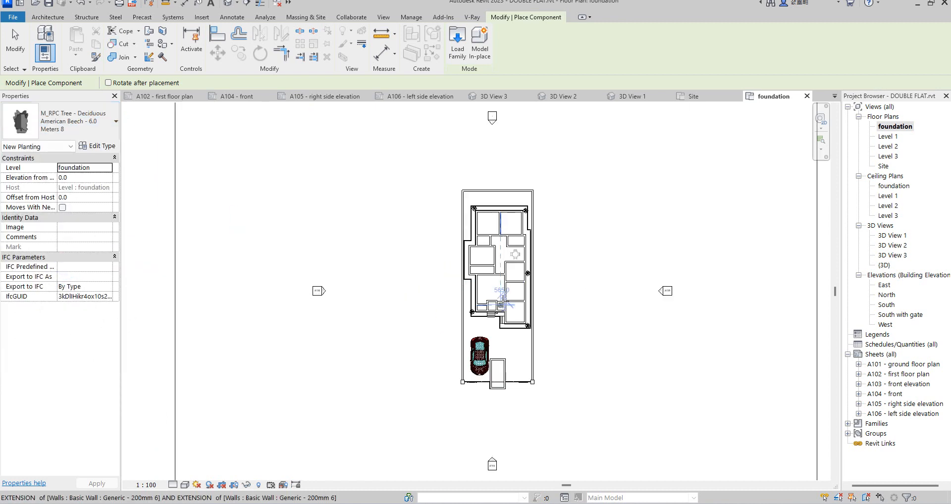
scroll(515, 327, "up", 4)
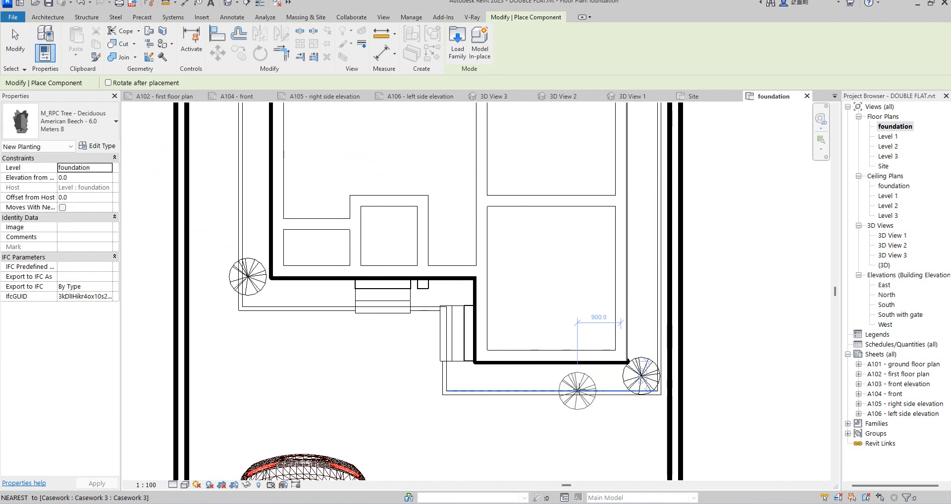
left_click(570, 386)
left_click(529, 385)
left_click(487, 386)
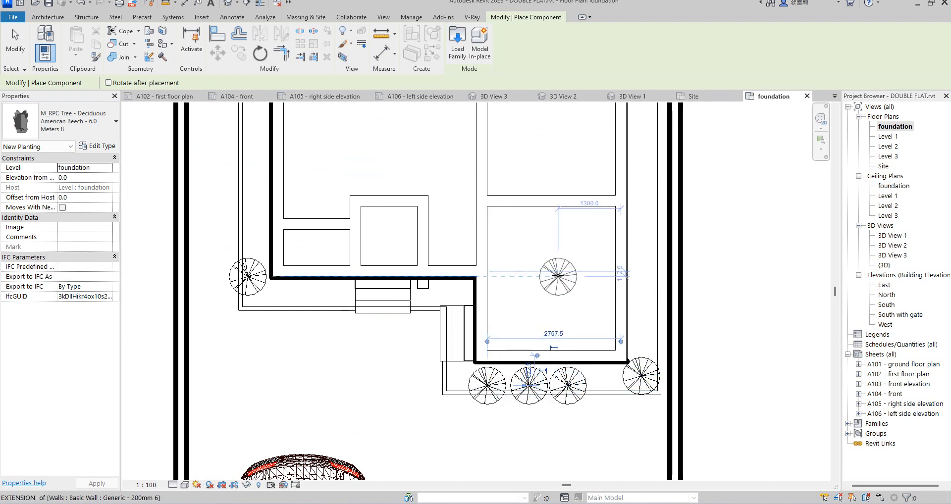
key("Escape")
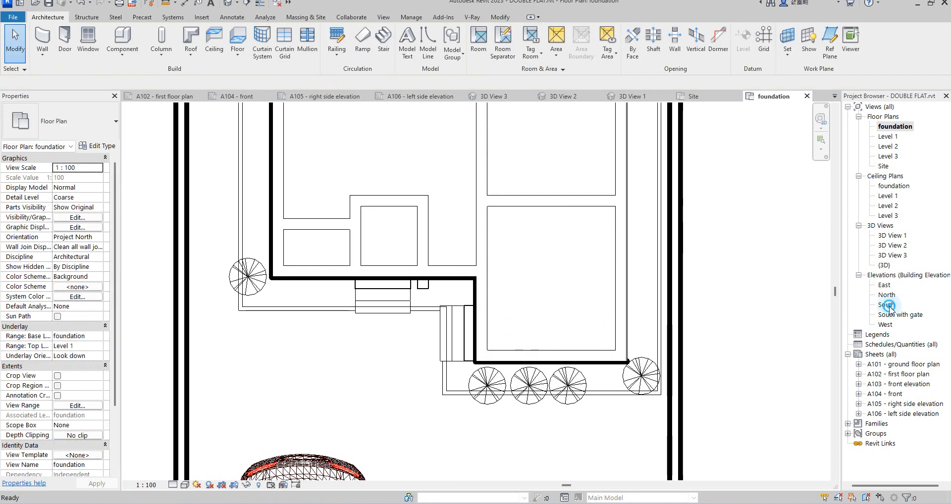
In the South elevation, select the three new trees and duplicate their type as American Beech - 6.0 Meters 9.
double_click(889, 305)
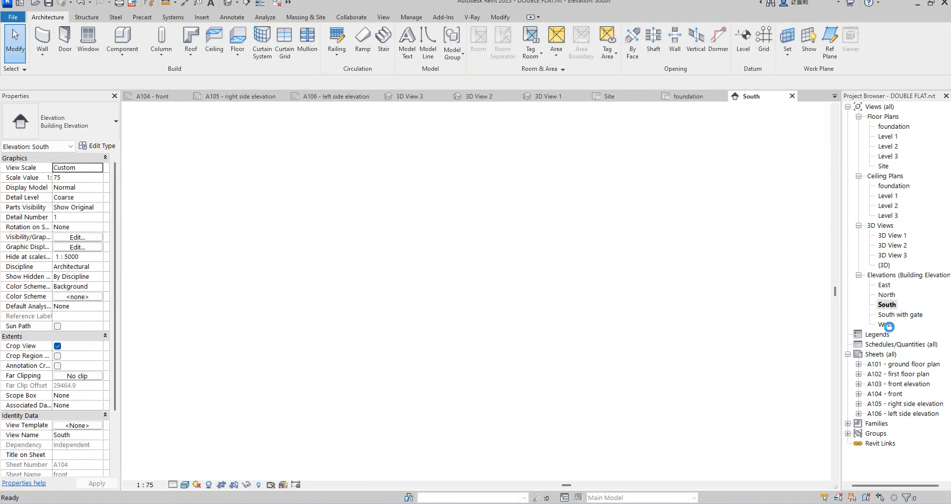
scroll(560, 446, "up", 5)
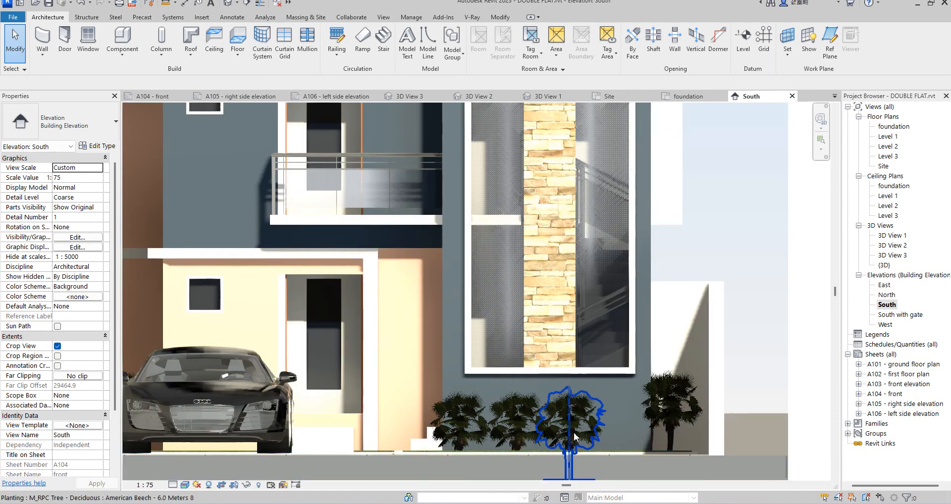
left_click(575, 414)
left_click(519, 419, "ctrl")
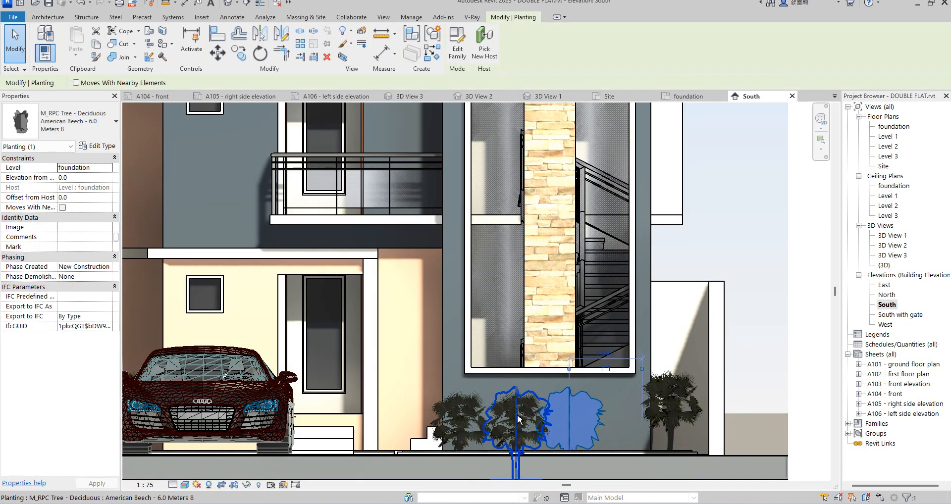
left_click(459, 418, "ctrl")
scroll(550, 387, "down", 3)
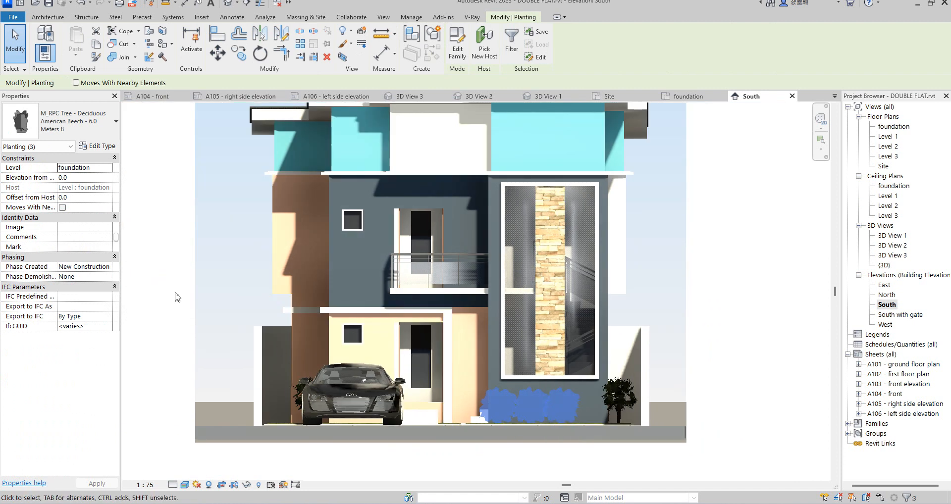
left_click(103, 147)
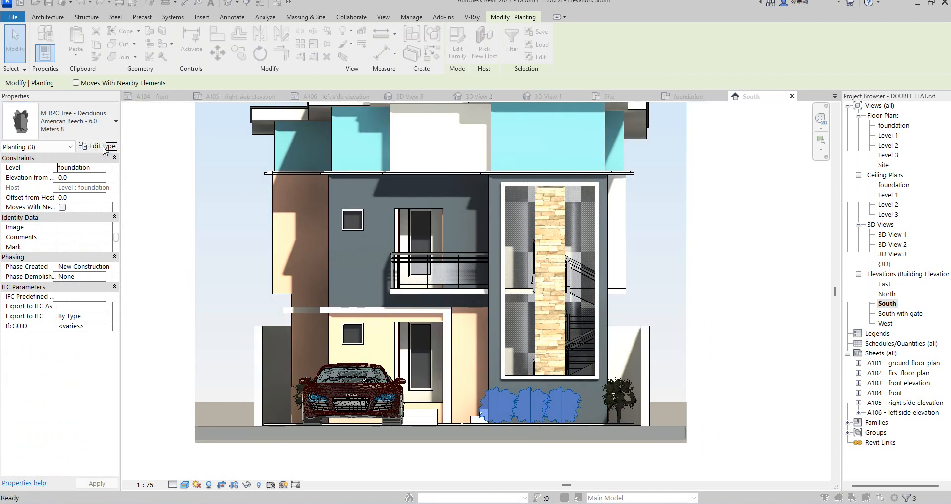
left_click(563, 131)
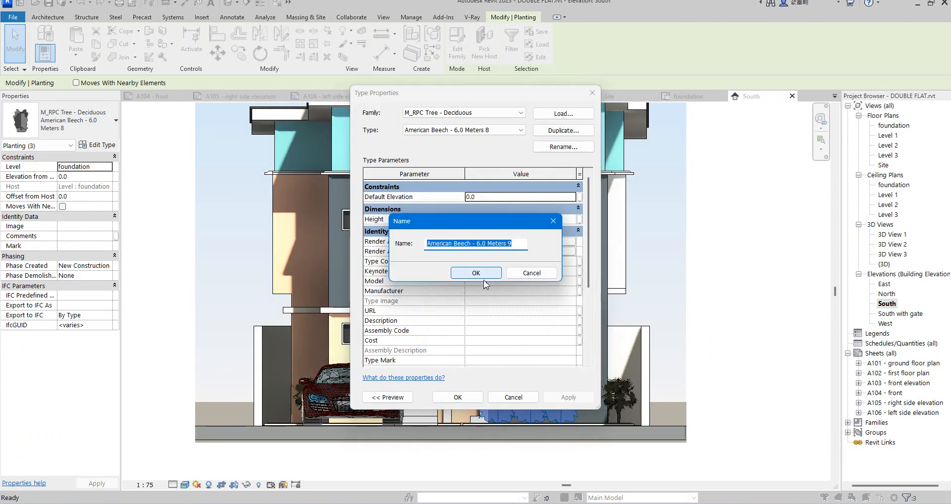
left_click(495, 273)
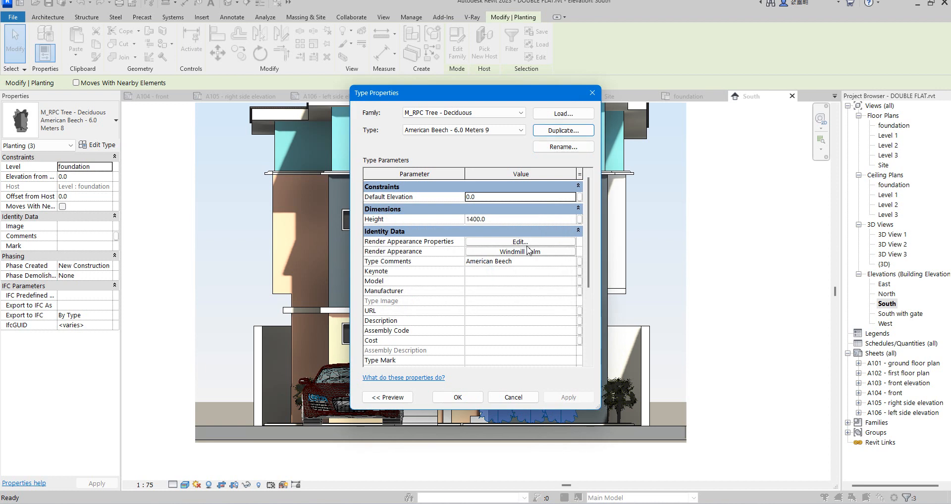
Set the duplicated planting type's height to 900 and its render appearance to Sweet Mock Orange from the Shrubs & Grasses class.
left_click(501, 218)
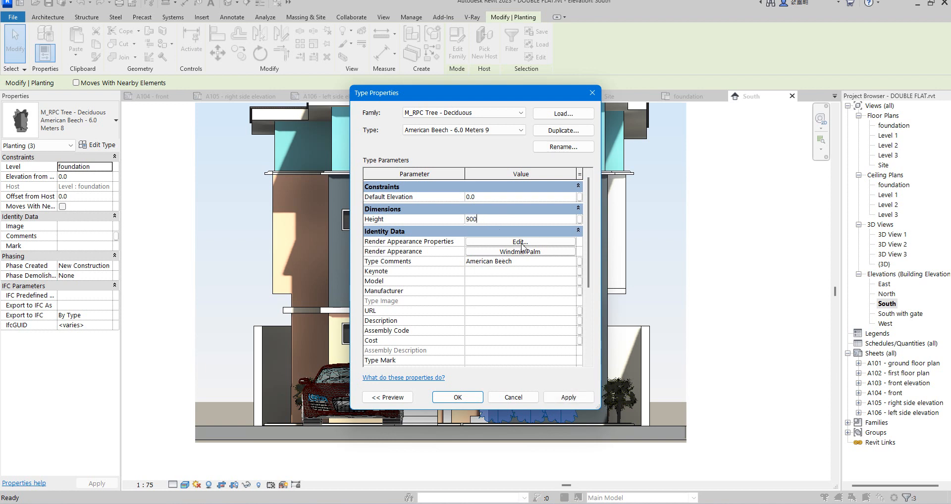
left_click(521, 242)
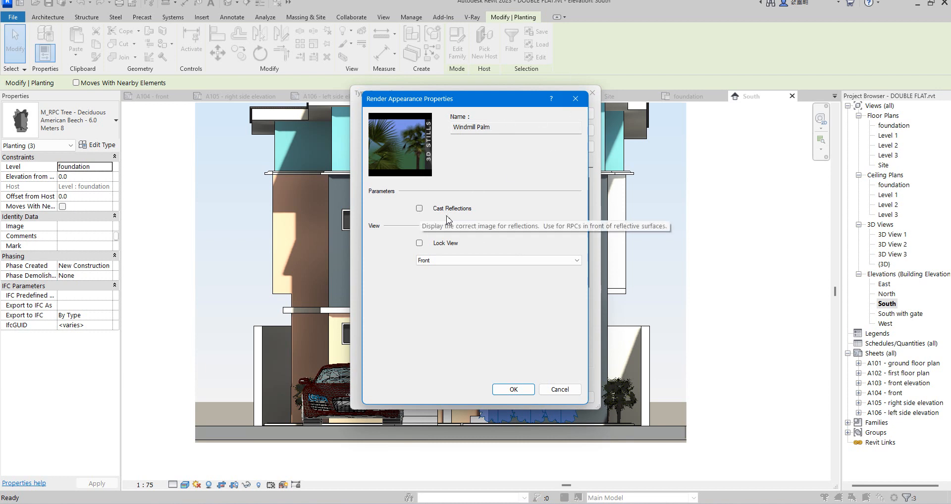
left_click(574, 98)
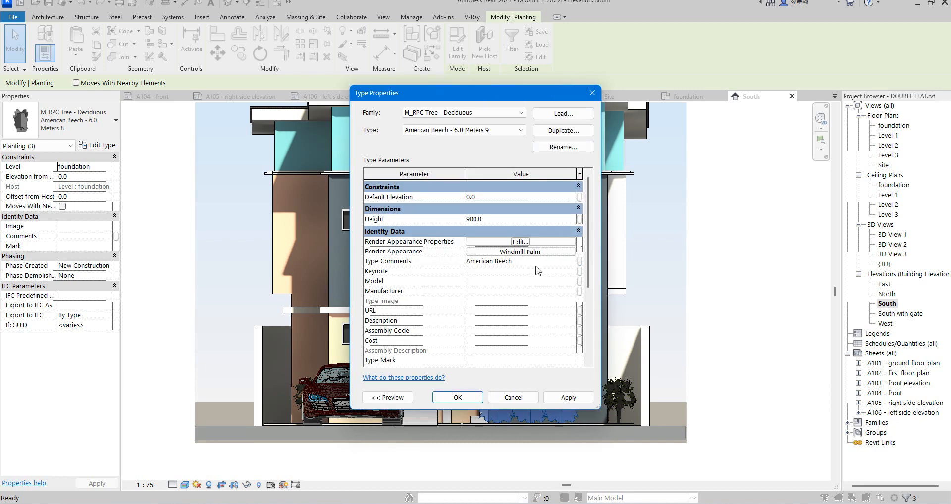
left_click(516, 253)
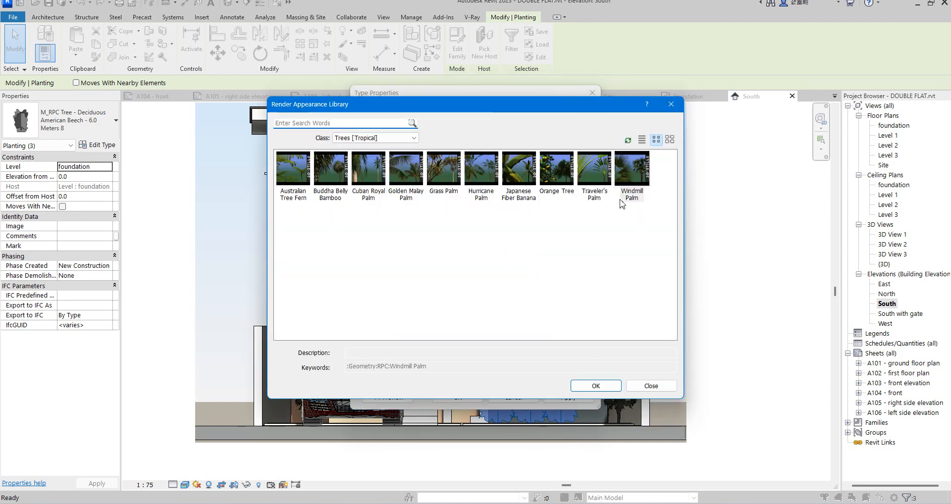
left_click(414, 138)
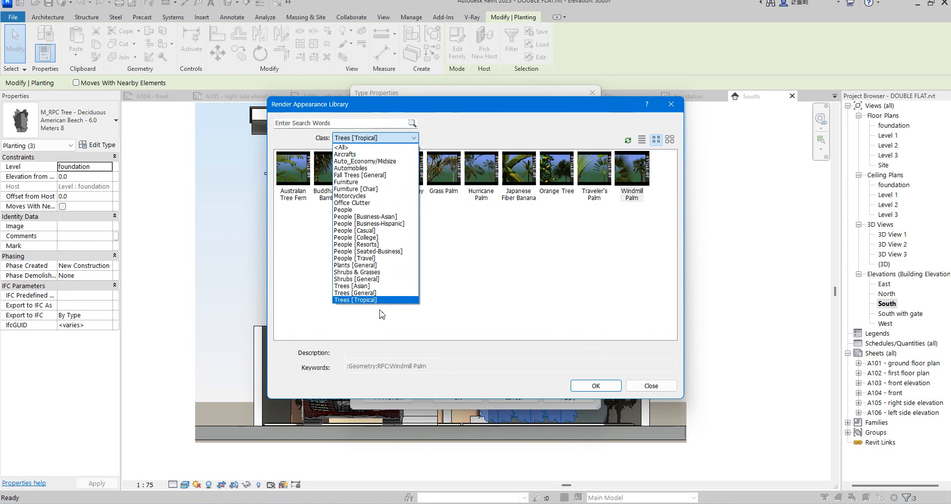
left_click(369, 272)
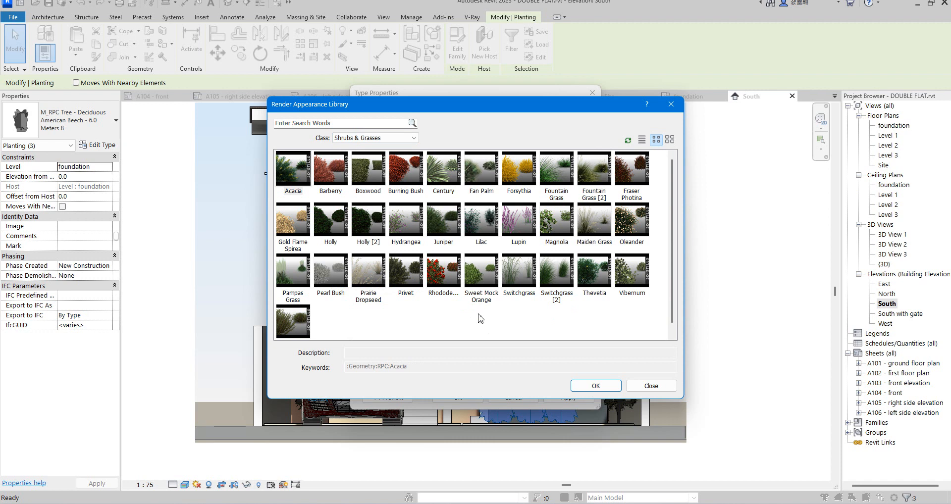
left_click(480, 293)
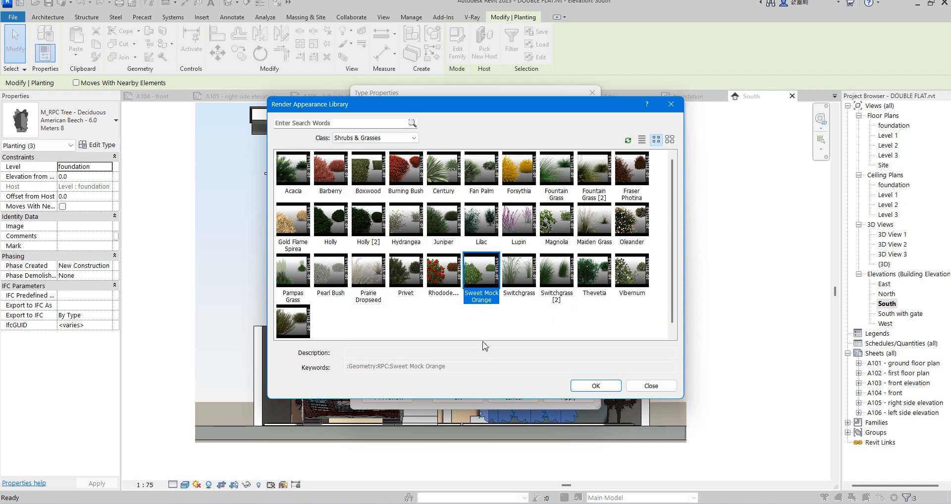
left_click(596, 386)
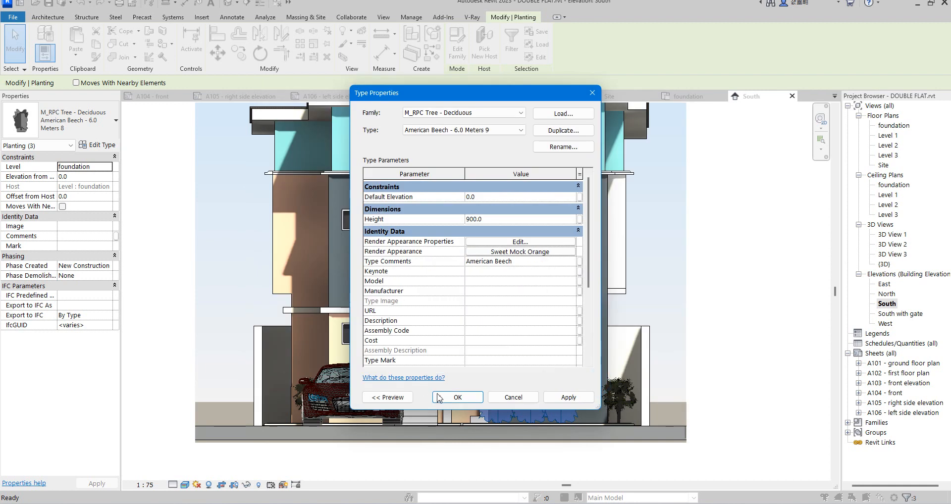
left_click(457, 398)
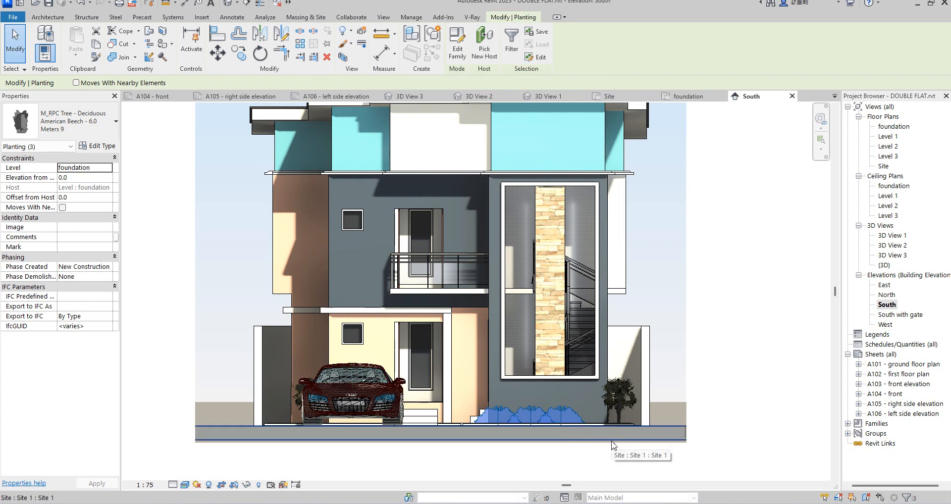
Raise the three selected shrubs in the South elevation to 400 above the foundation level.
key("Up")
key("Up")
key("Up")
key("Up")
key("Up")
key("Up")
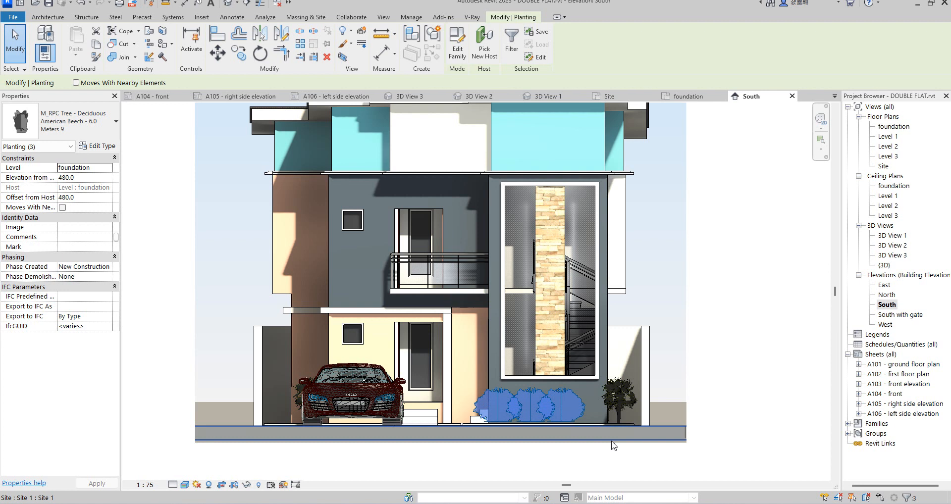
key("Down")
left_click(725, 359)
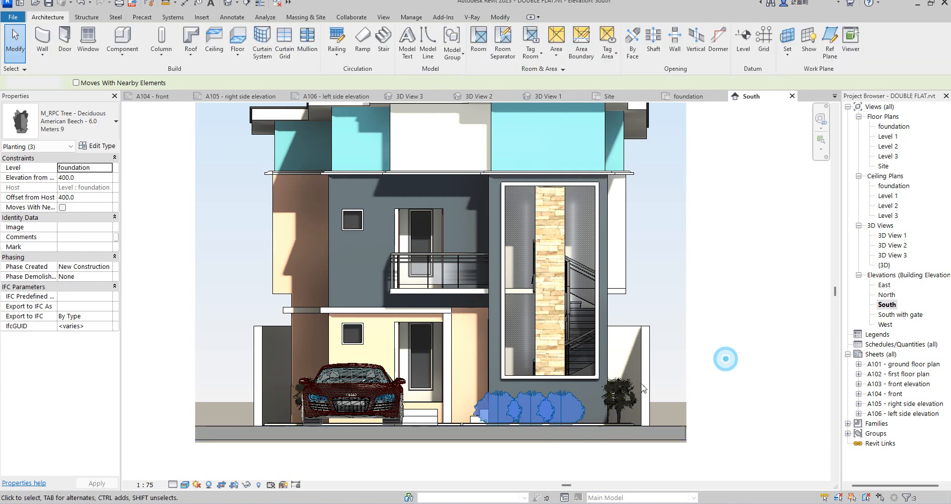
In the foundation plan, move the two outer shrubs closer to the middle one in front of the wall.
left_click(514, 410)
scroll(514, 411, "up", 3)
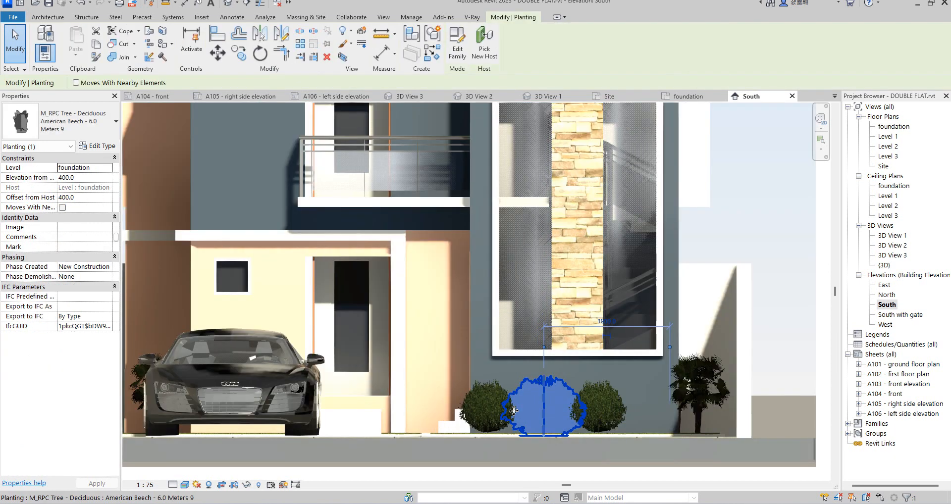
scroll(513, 410, "up", 1)
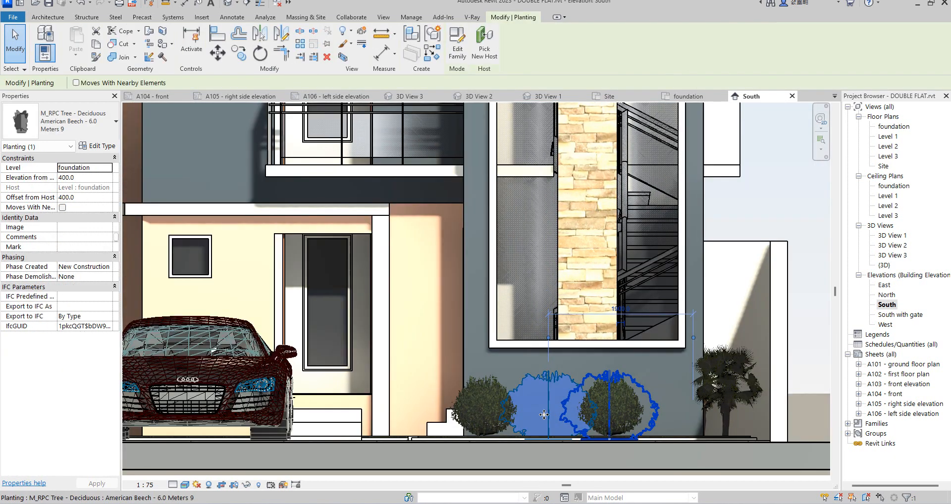
double_click(893, 126)
left_click_drag(583, 361, 548, 366)
left_click(429, 362)
left_click_drag(430, 361, 470, 360)
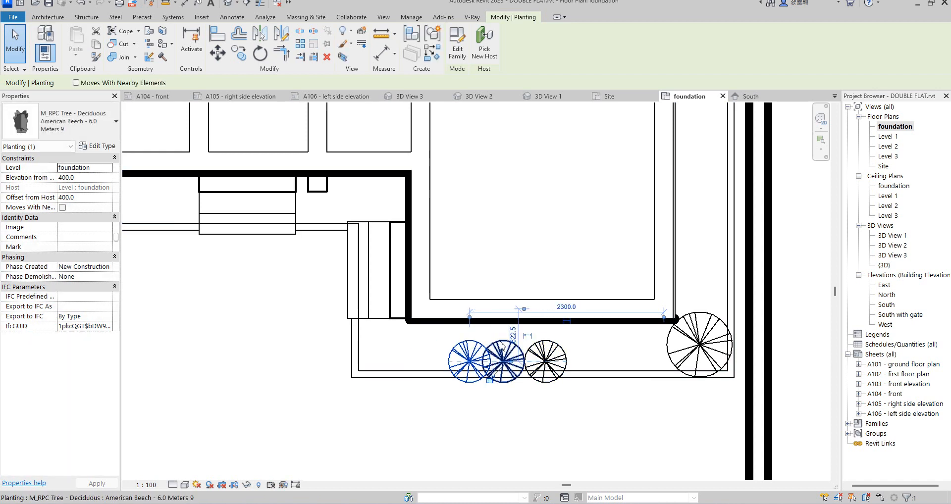
Copy the group of three shrubs to both sides to form a continuous hedge of nine along the front wall.
left_click(545, 340, "ctrl")
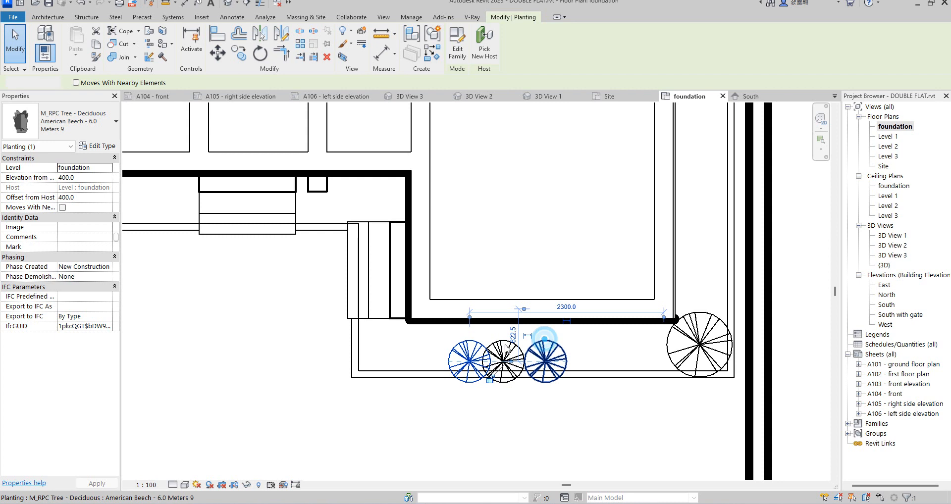
scroll(503, 344, "up", 2)
left_click(505, 342, "ctrl")
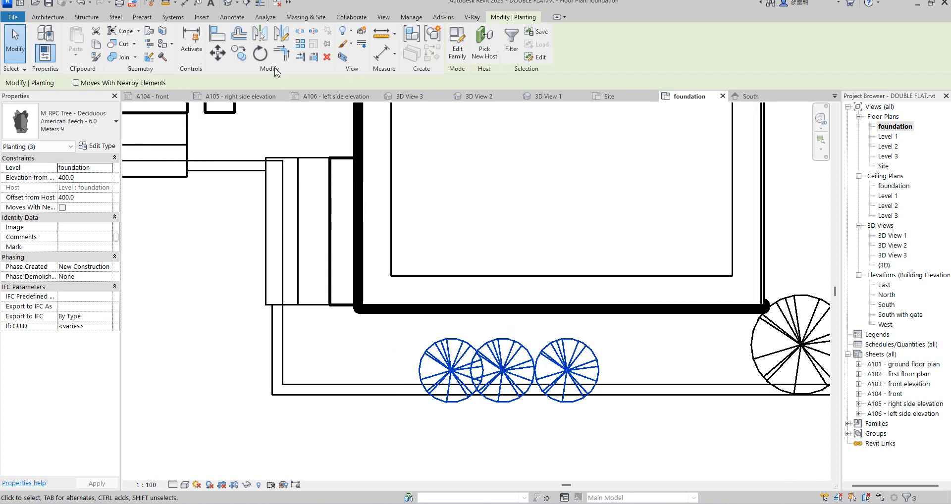
left_click(238, 53)
left_click(502, 371)
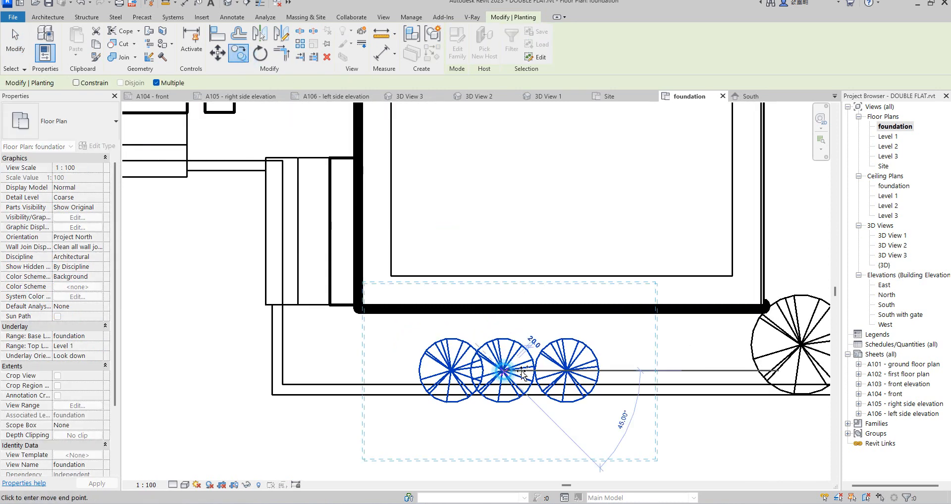
left_click(670, 371)
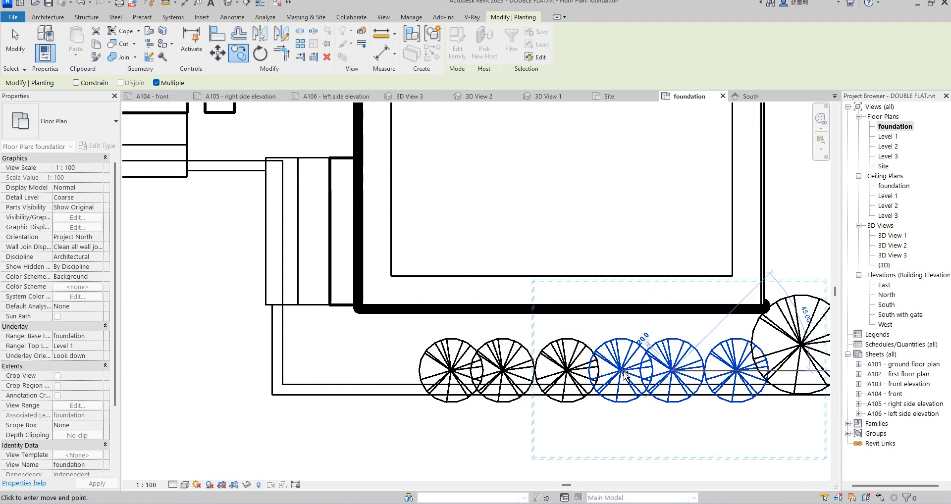
left_click(338, 370)
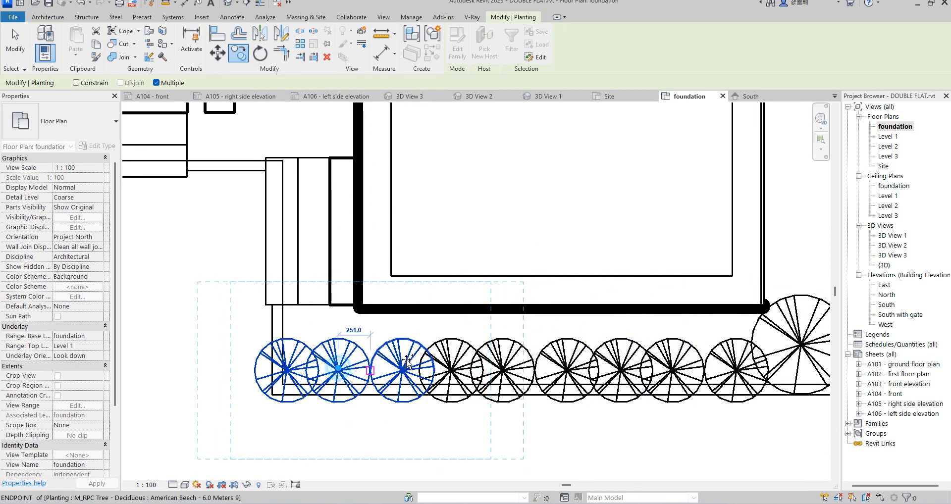
Place two more copies of the three shrubs along the recessed front wall, one on each side of the entrance steps.
scroll(458, 354, "down", 3)
scroll(615, 303, "down", 2)
scroll(392, 283, "up", 2)
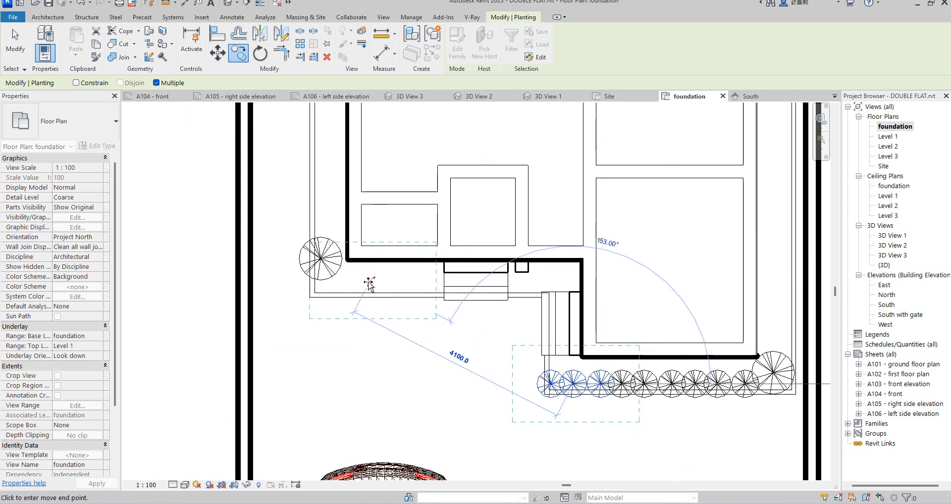
left_click(372, 278)
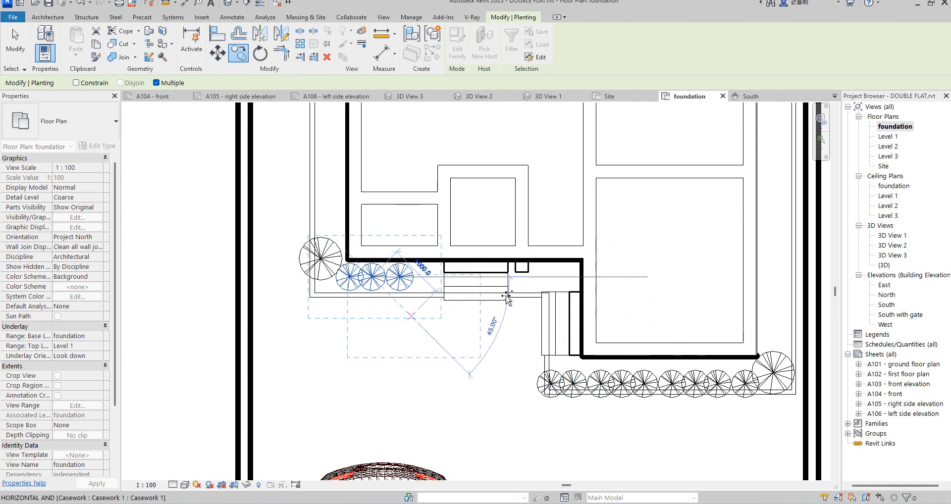
scroll(497, 309, "up", 1)
left_click(488, 297)
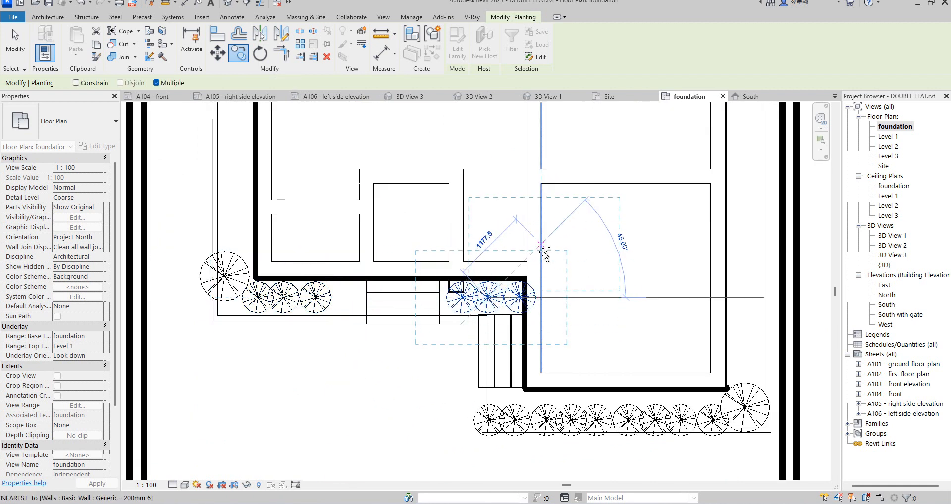
Copy the three shrubs to the planting strip along the left side wall and rotate that copy 90° to run parallel to it.
scroll(543, 253, "down", 3)
scroll(413, 185, "up", 2)
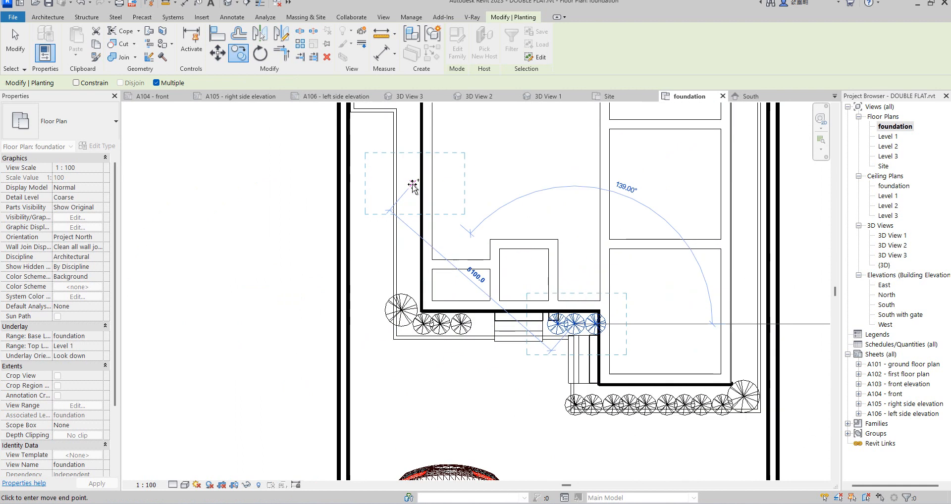
left_click(404, 167)
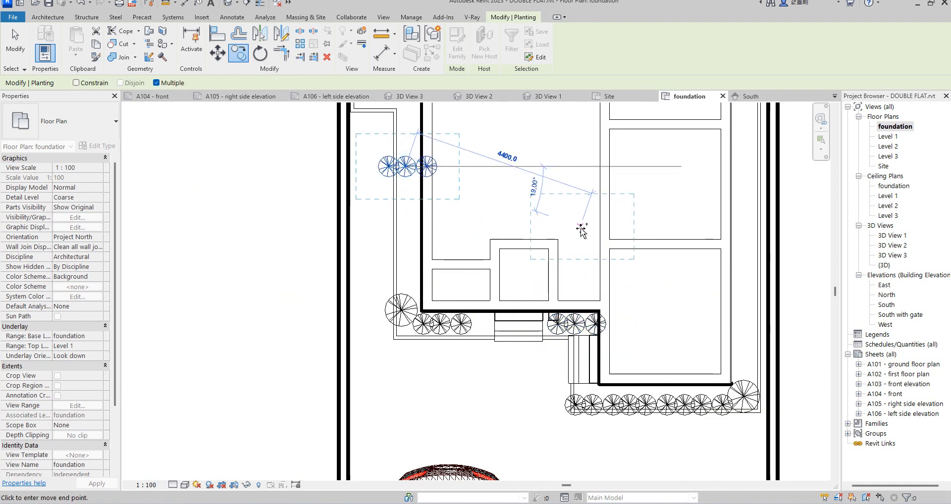
key("Escape")
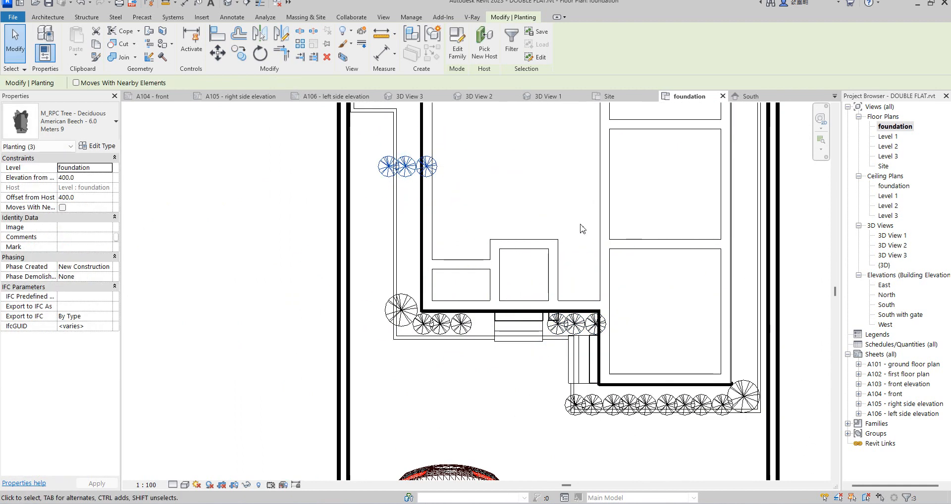
key("r")
key("o")
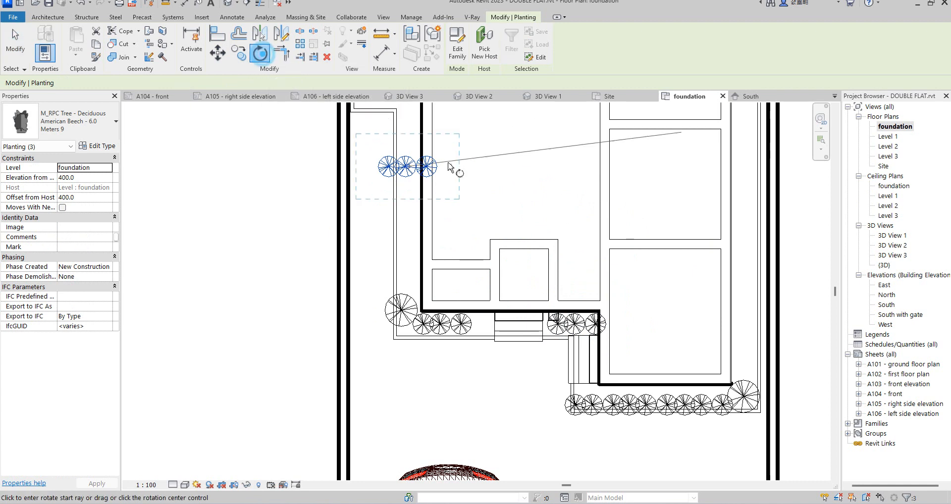
left_click(406, 127)
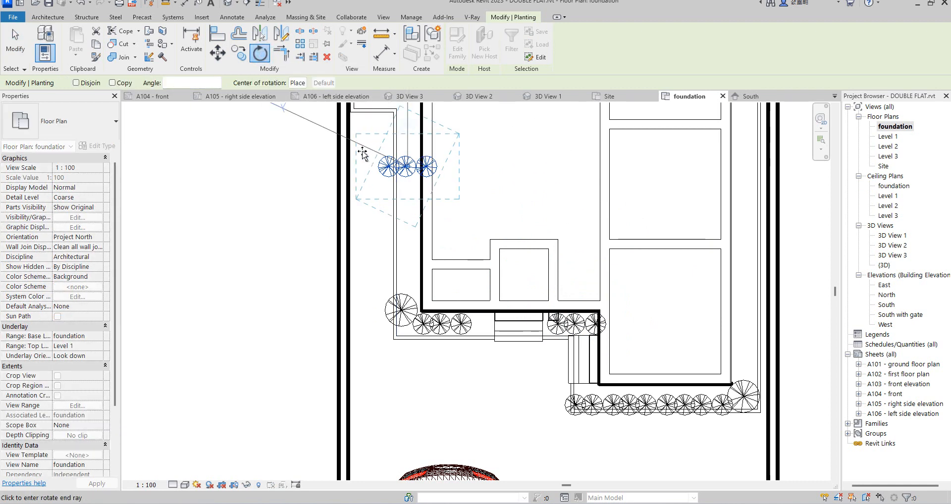
left_click(304, 169)
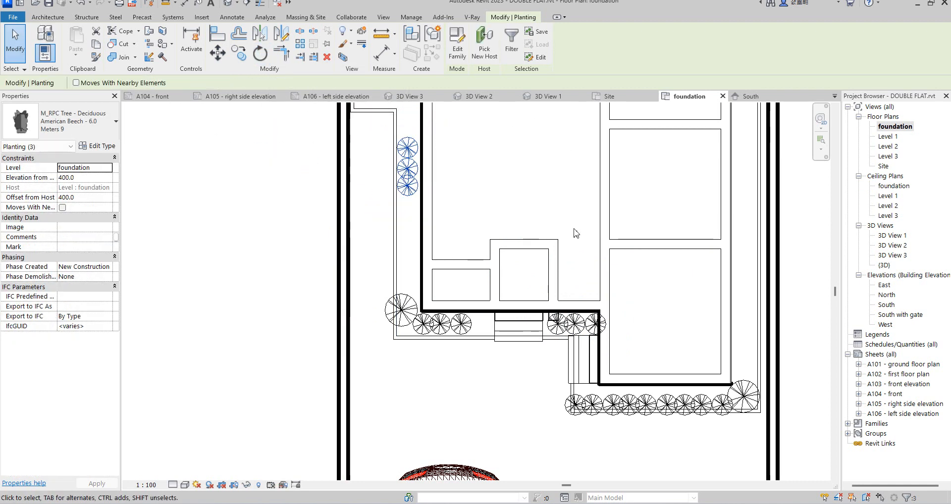
scroll(531, 228, "down", 3)
left_click(617, 358)
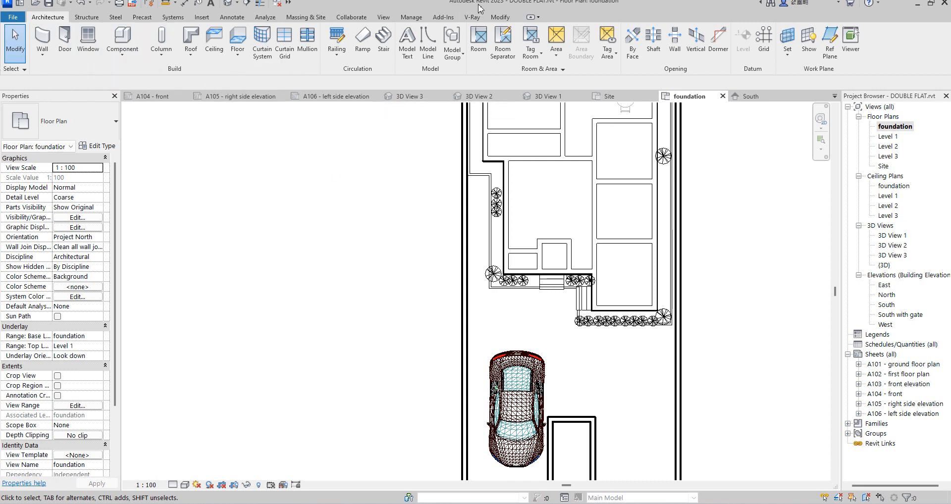
Examine V-Ray's 3D view selector, render modes and quality presets.
left_click(470, 17)
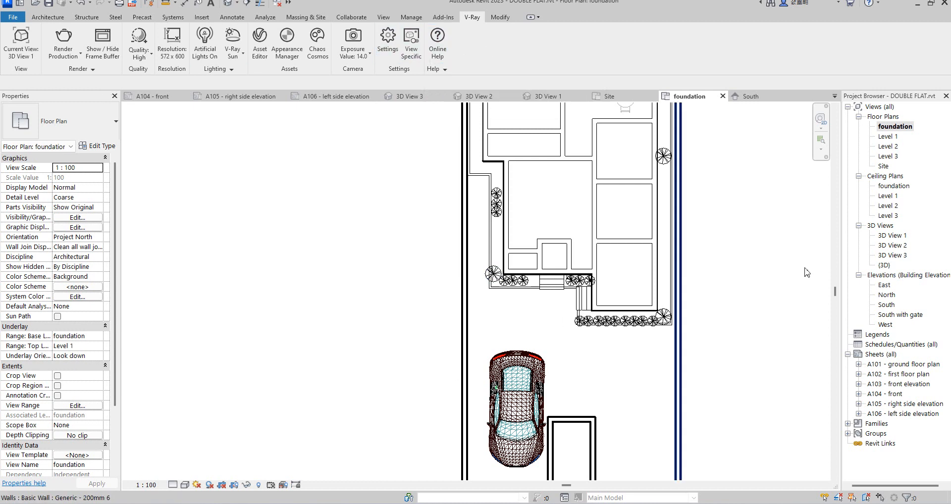
scroll(577, 354, "down", 1)
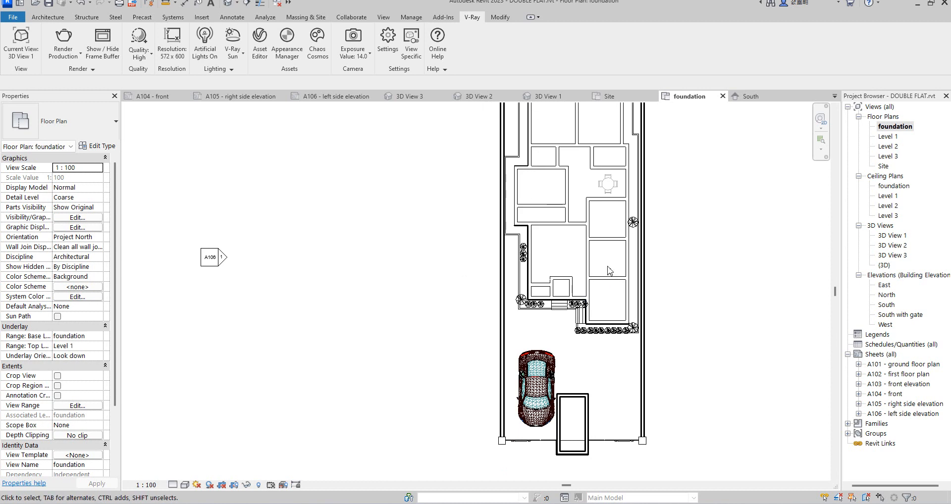
scroll(610, 243, "up", 2)
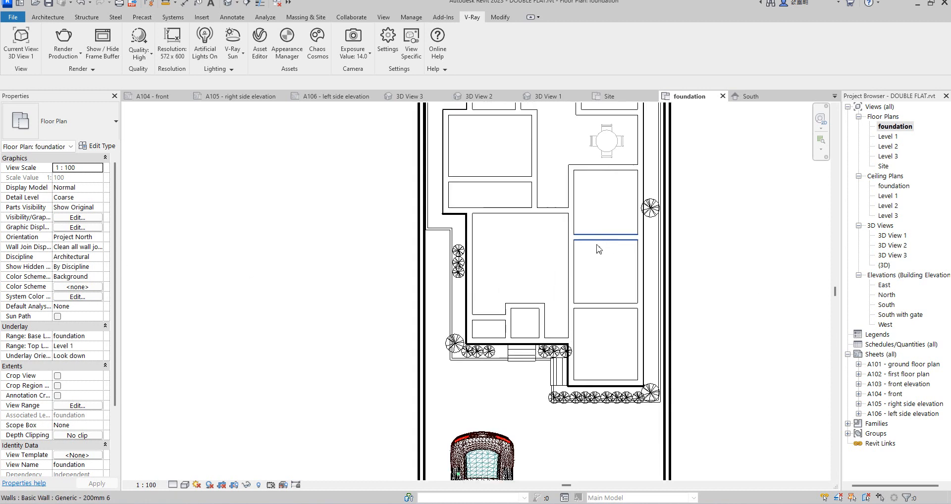
scroll(453, 297, "down", 3)
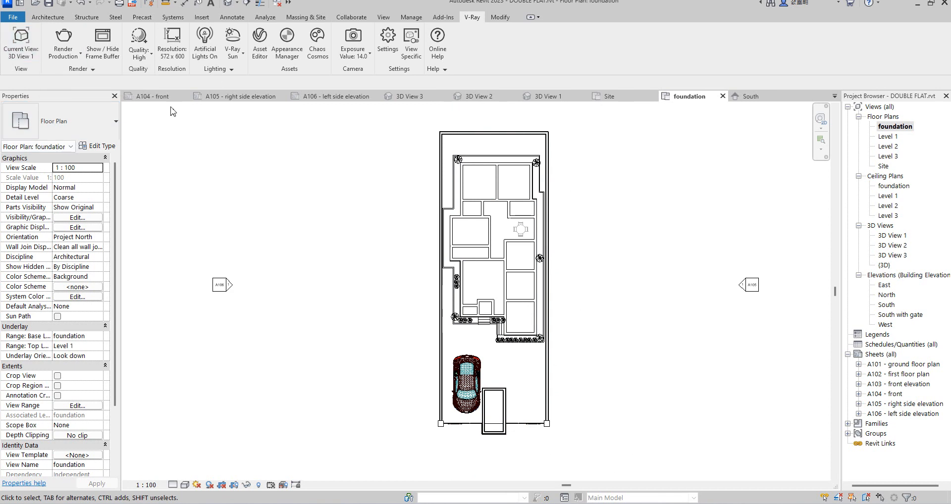
left_click(27, 44)
left_click(20, 49)
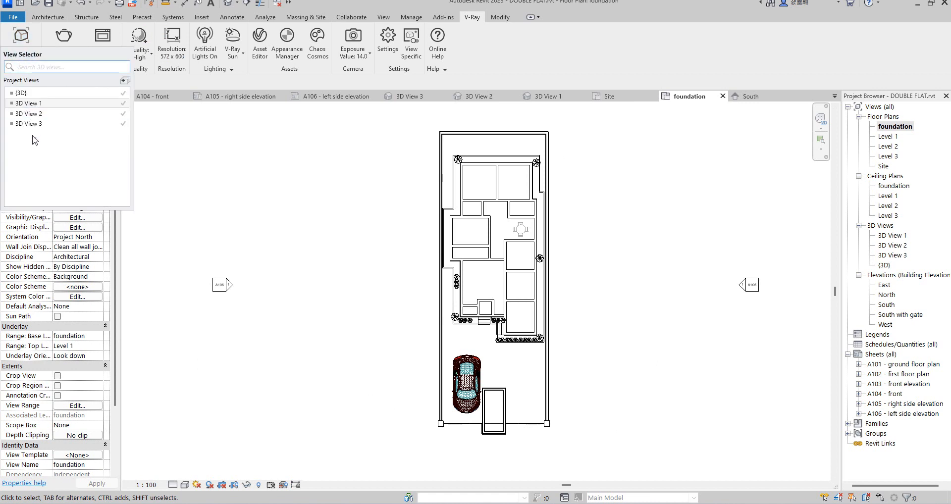
left_click(125, 81)
left_click(144, 173)
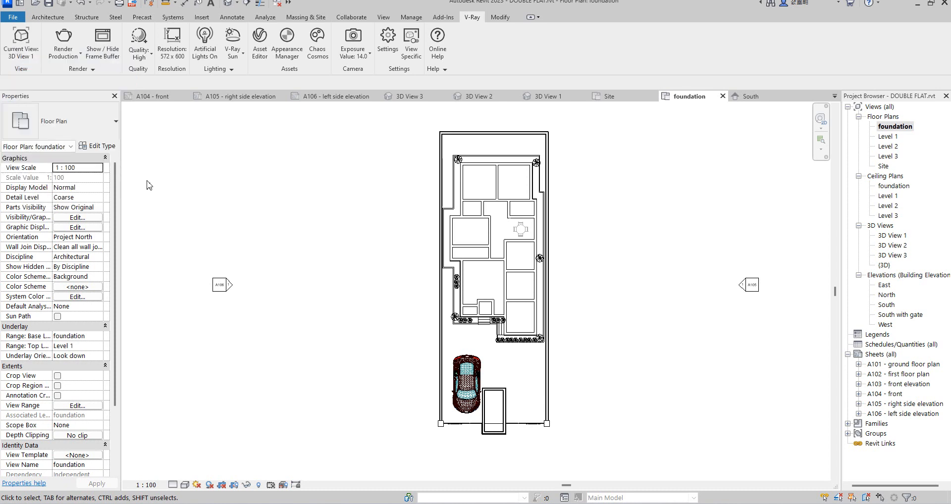
left_click(80, 53)
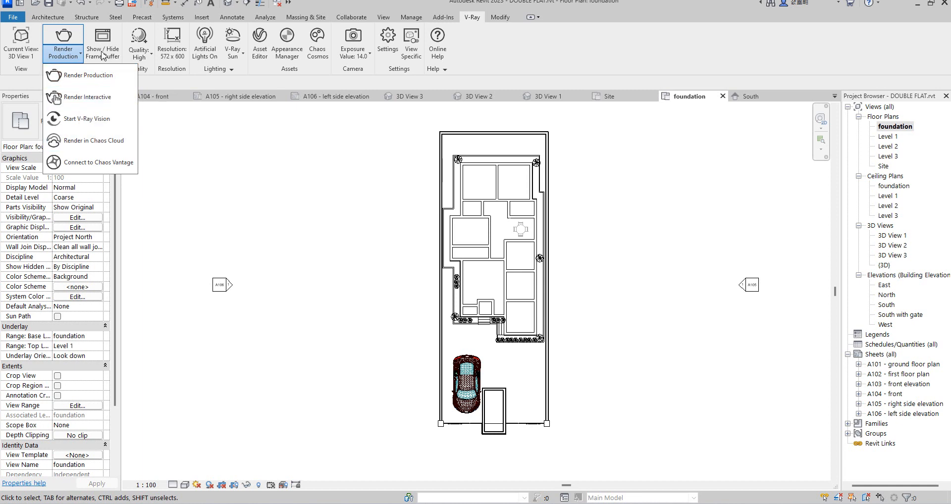
left_click(186, 164)
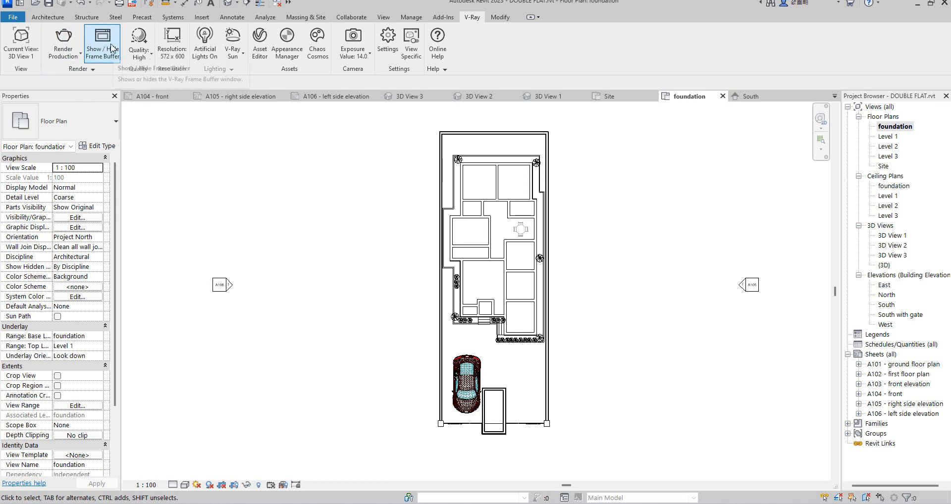
left_click(148, 55)
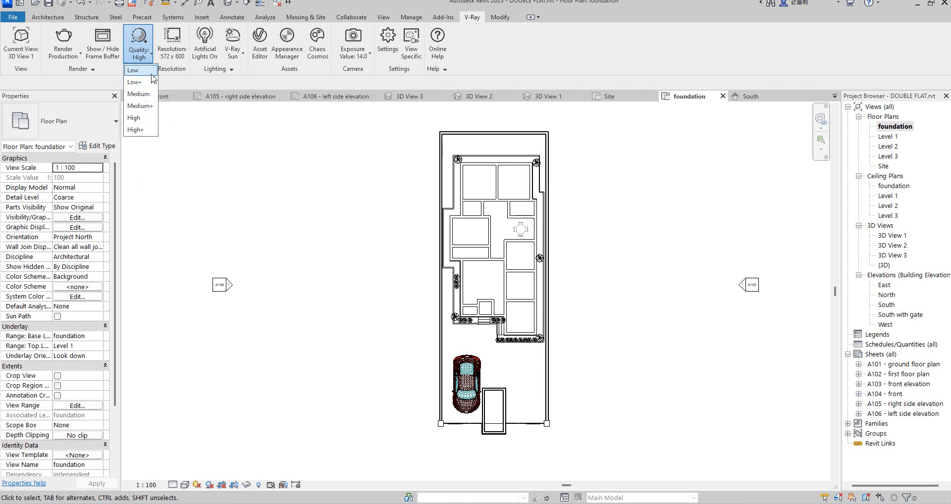
In the V-Ray resolution settings, review the aspect ratio options and set the printer resolution to 300 DPI.
left_click(175, 54)
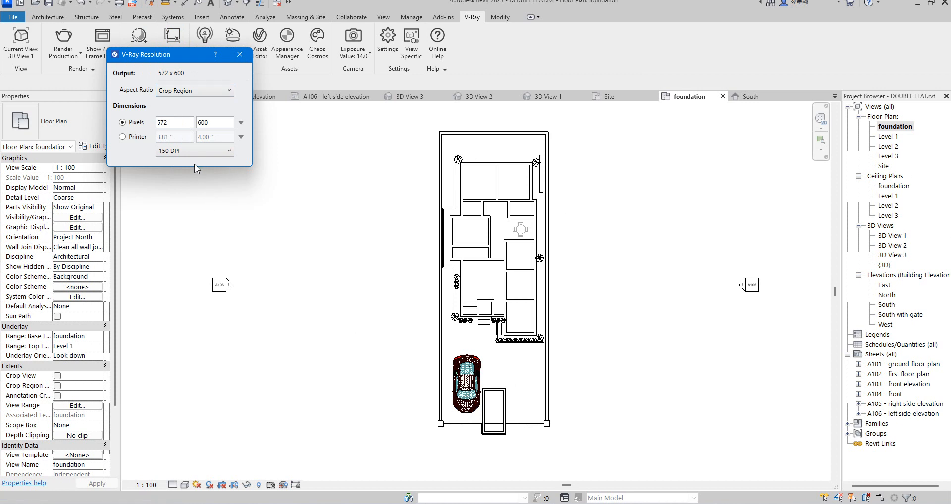
left_click(229, 92)
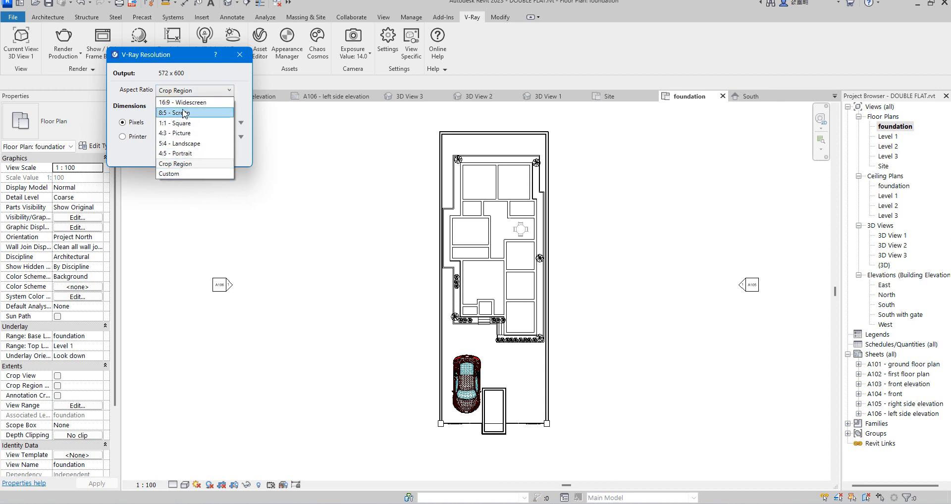
left_click(298, 213)
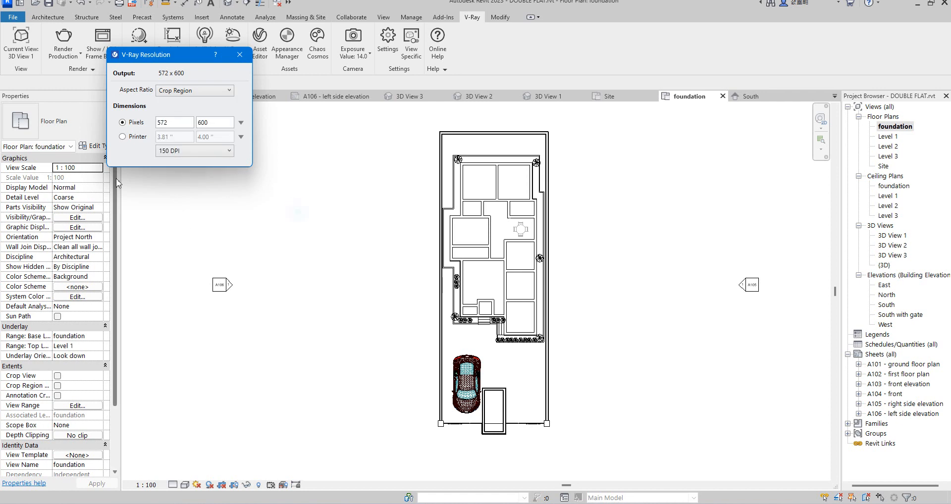
left_click(185, 149)
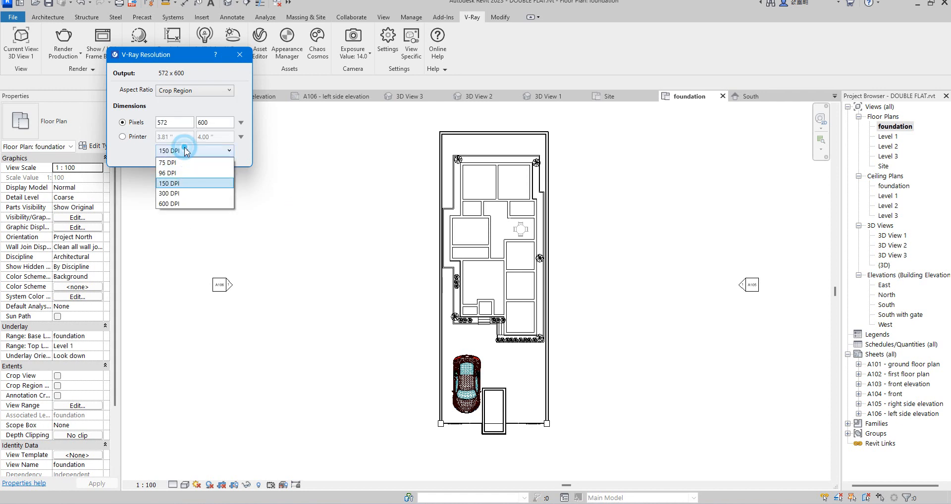
left_click(187, 194)
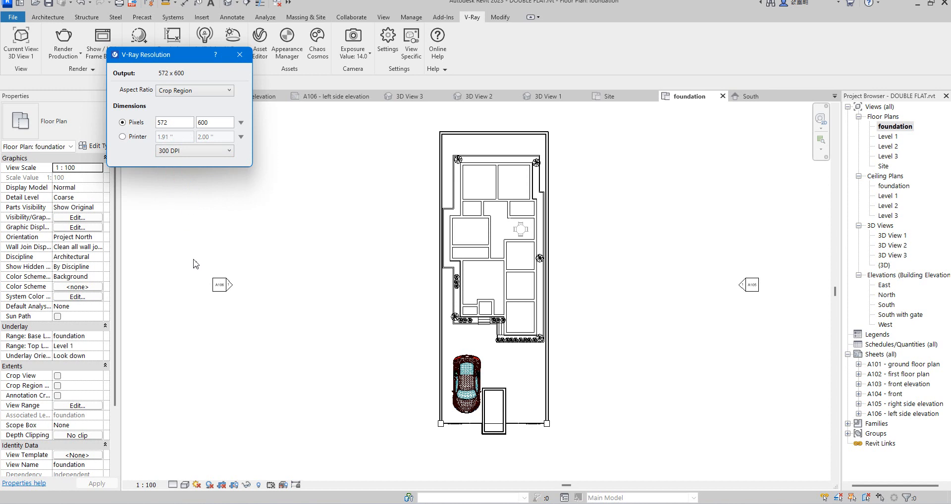
left_click(240, 55)
left_click(210, 52)
left_click(212, 58)
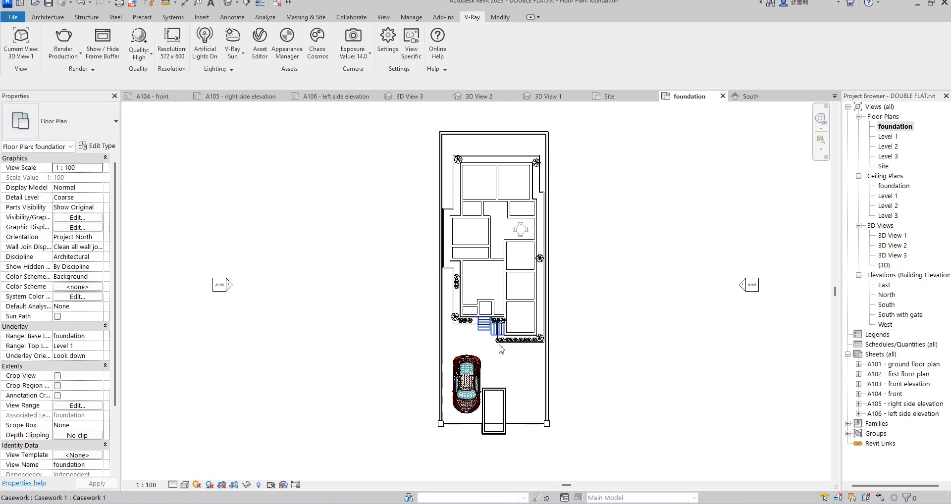
Review the V-Ray sun's light type, ground albedo and background options, keeping V-Ray Sun with the background set to None.
scroll(555, 342, "up", 2)
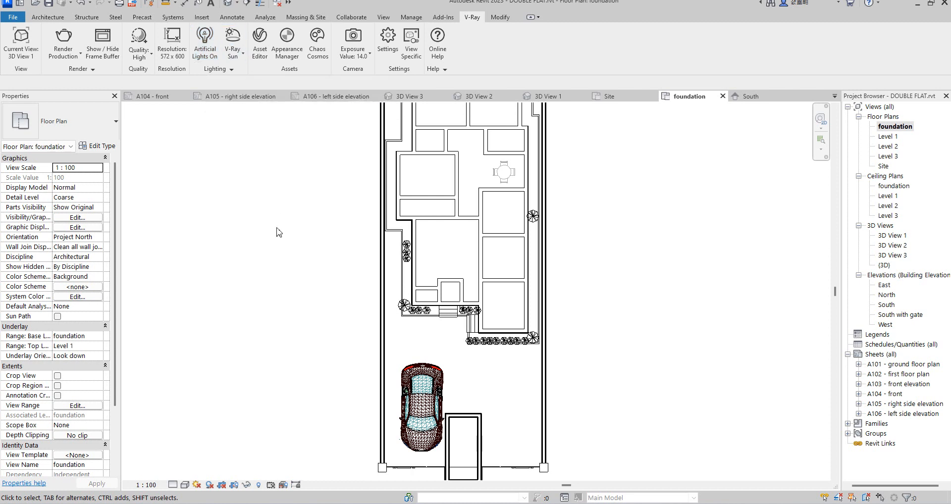
left_click(243, 54)
left_click(254, 75)
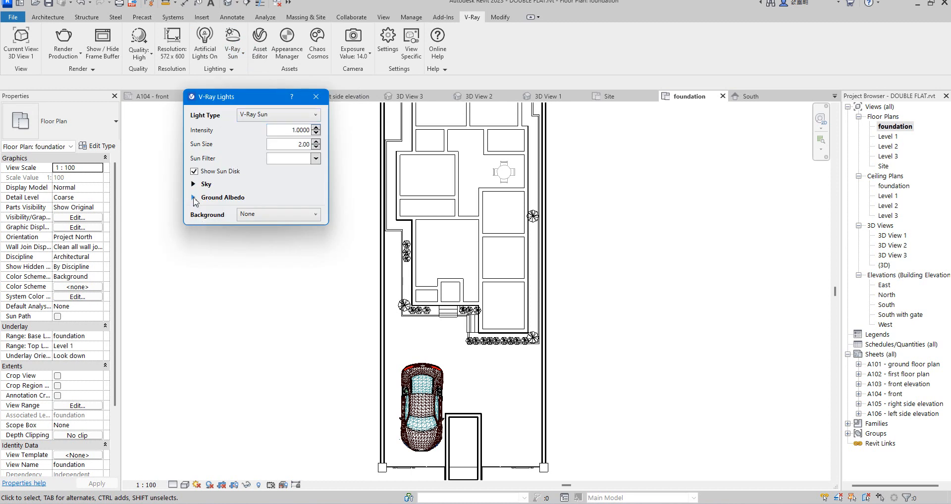
left_click(314, 115)
left_click(312, 124)
left_click(193, 198)
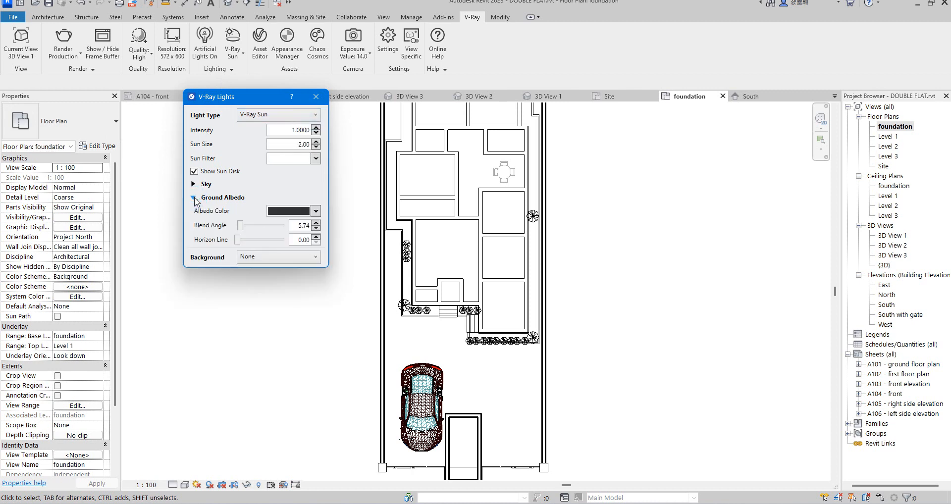
left_click(316, 258)
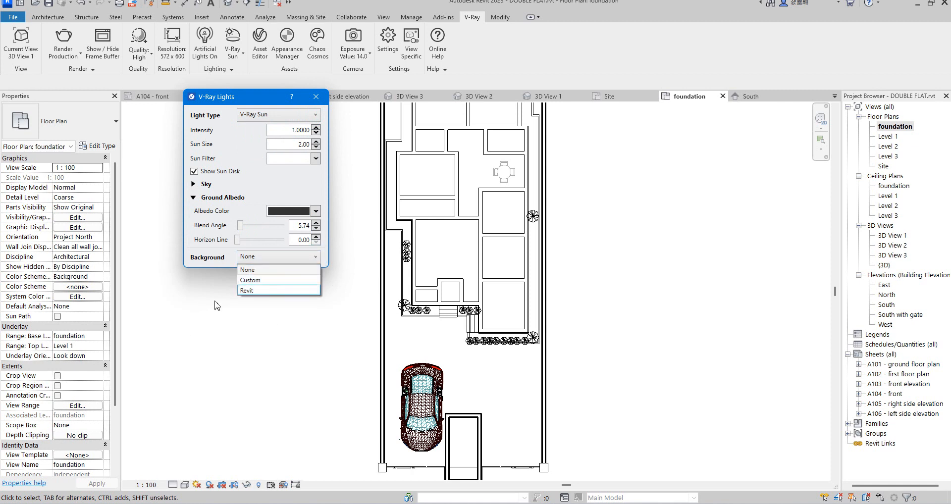
left_click(263, 272)
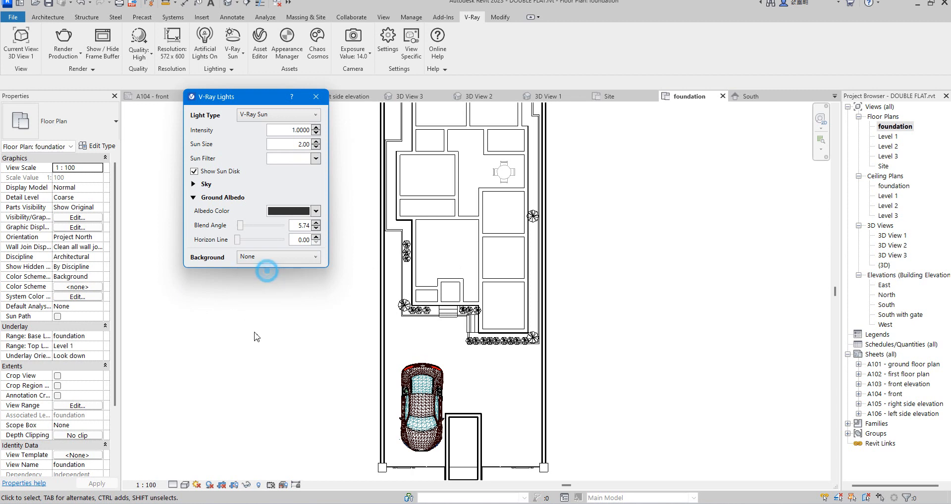
left_click(252, 335)
left_click(316, 97)
Browse the V-Ray Asset Editor's material library, including the Carpaint, Ceramic & Porcelain, Diagrammatic, Foam and Leather categories.
left_click(260, 40)
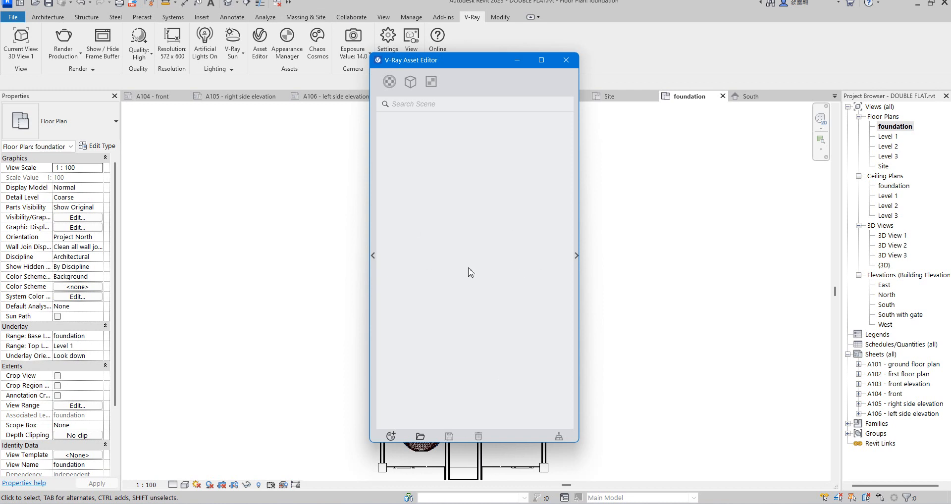
left_click(372, 255)
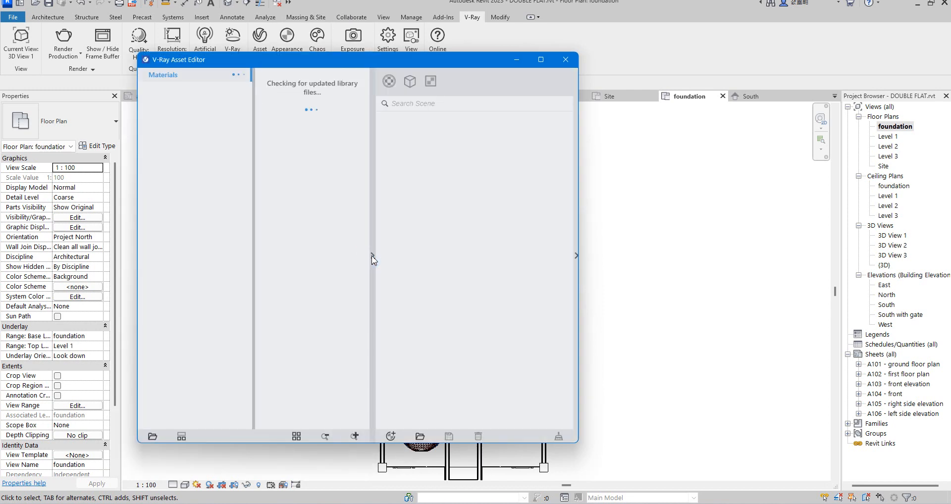
left_click(577, 256)
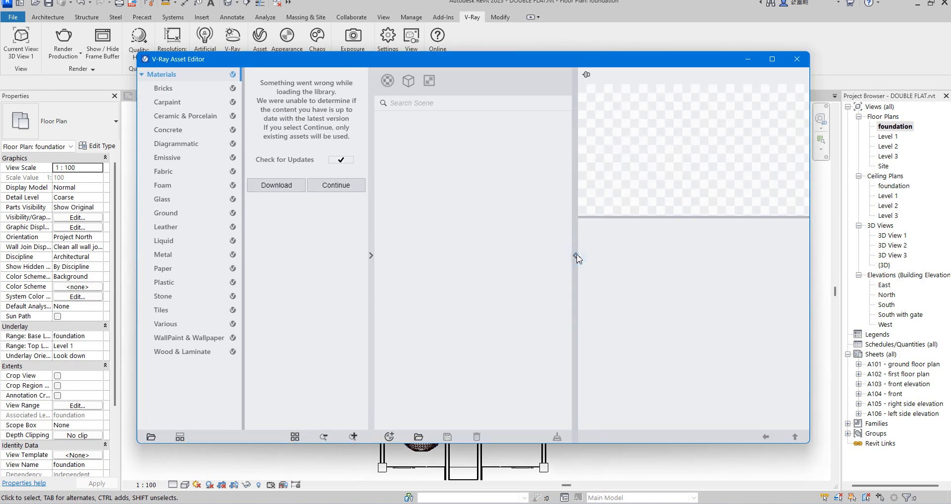
left_click(162, 87)
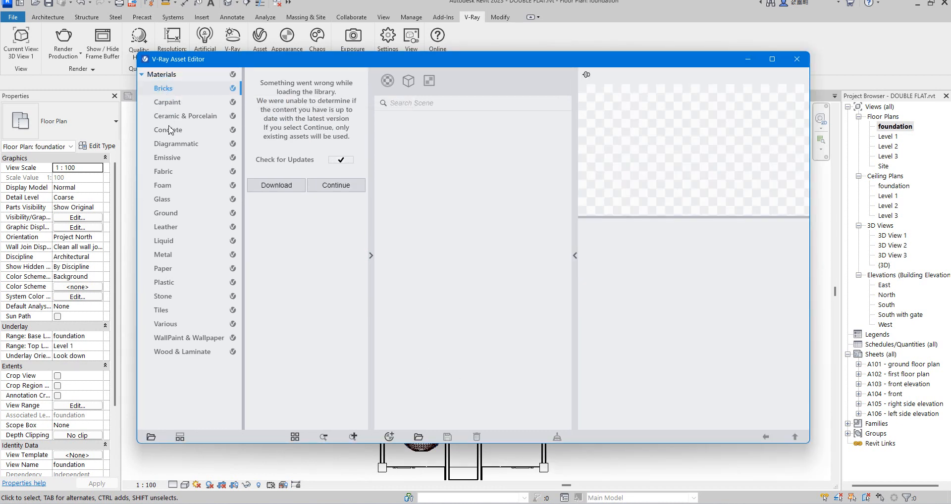
left_click(169, 104)
left_click(337, 185)
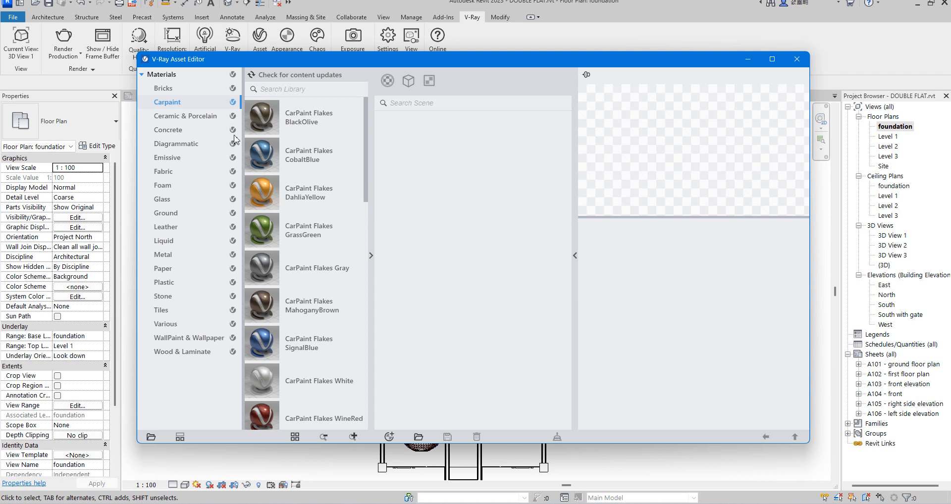
left_click(164, 116)
left_click(173, 144)
left_click(164, 188)
left_click(165, 227)
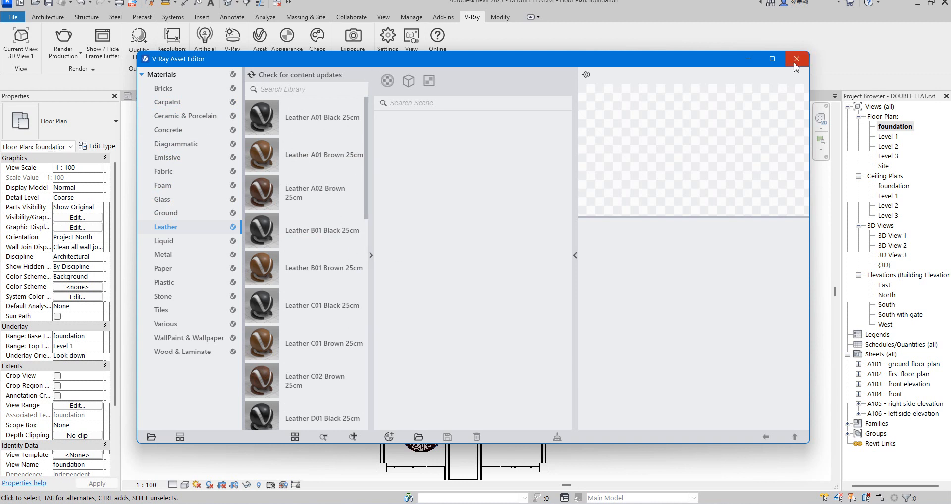
left_click(796, 60)
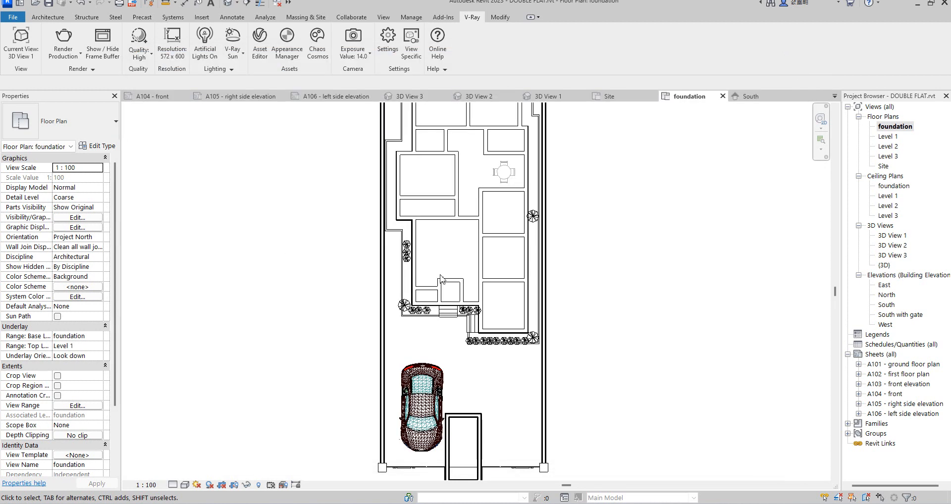
Examine the project materials in the V-Ray Appearance Manager and the override options available for one of them.
scroll(473, 382, "down", 2)
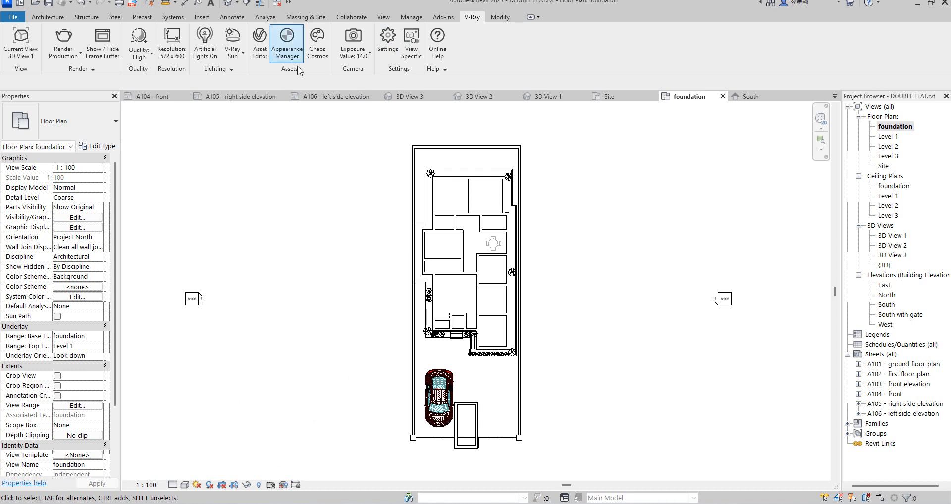
left_click(286, 38)
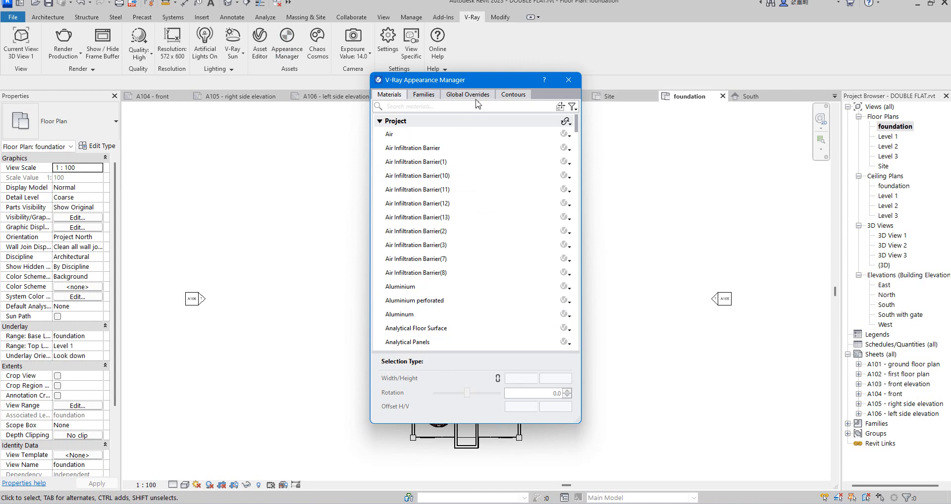
left_click_drag(493, 78, 305, 79)
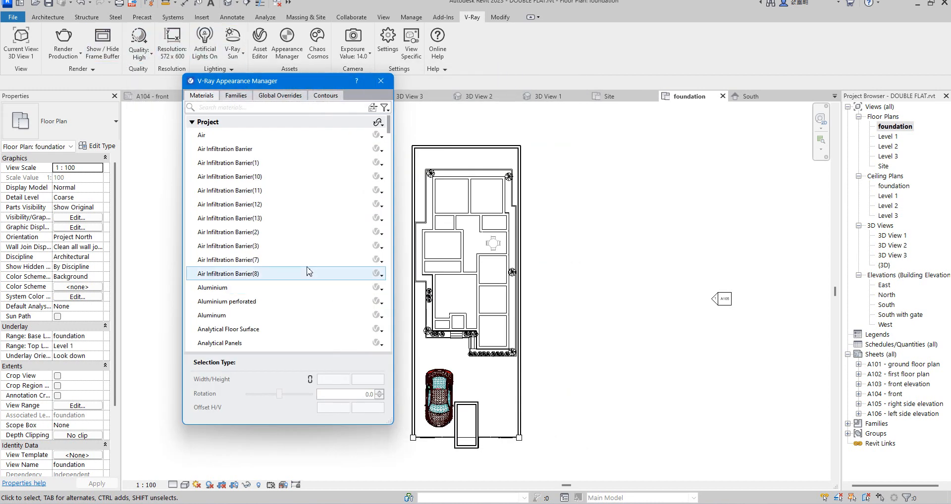
left_click(381, 192)
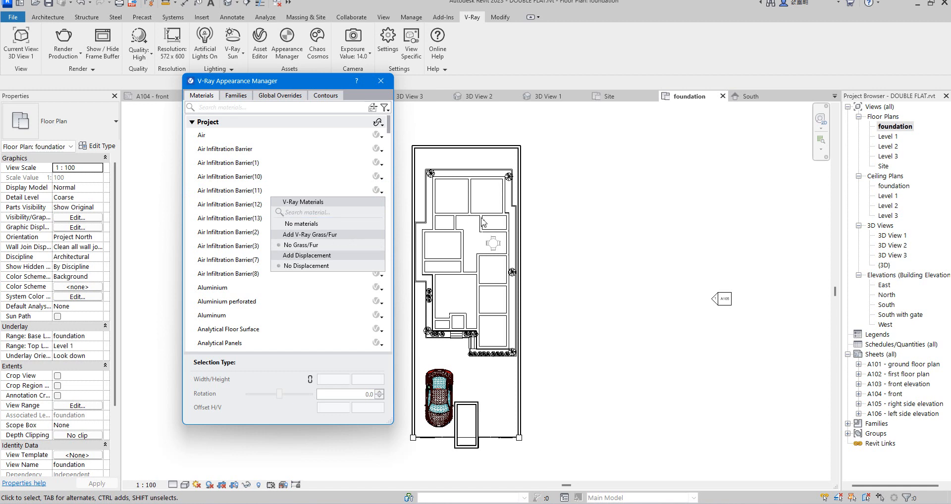
left_click(699, 245)
left_click(381, 81)
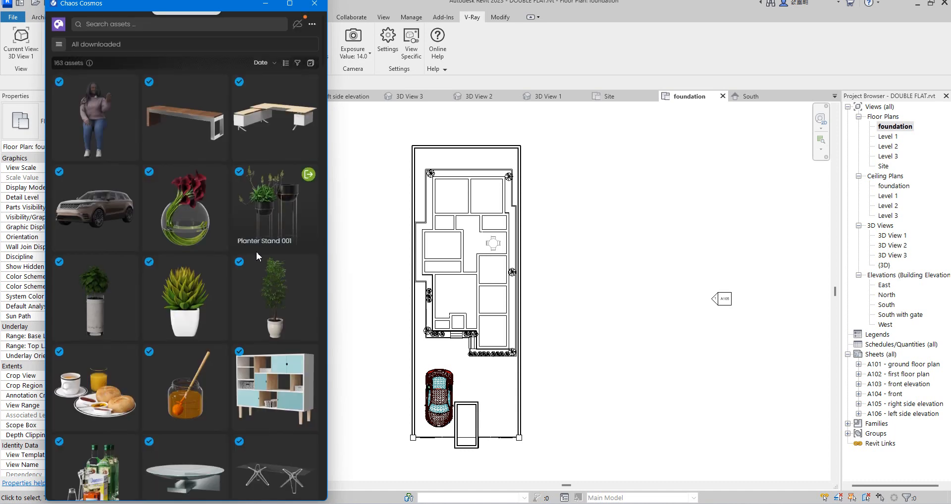
Browse the downloaded Chaos Cosmos assets for vehicles, plants and furniture that suit the house model.
scroll(179, 227, "down", 7)
scroll(179, 226, "up", 7)
scroll(192, 297, "down", 10)
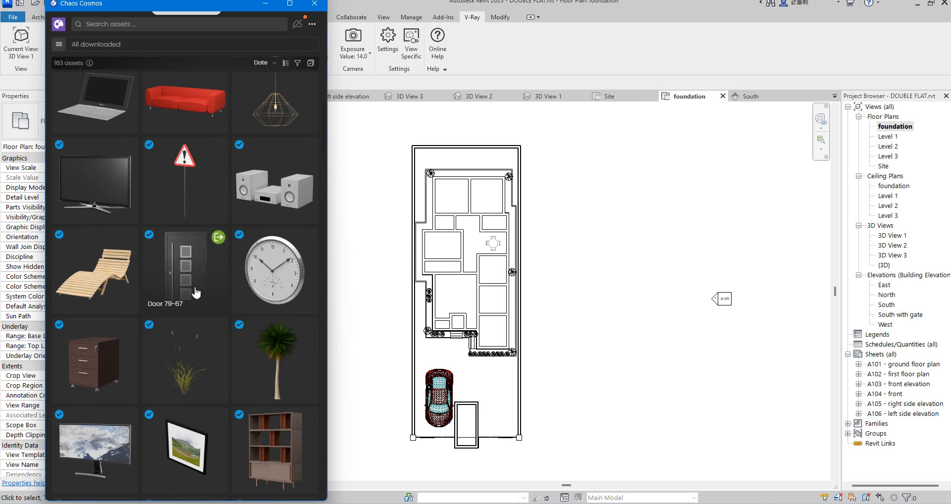
scroll(191, 302, "down", 4)
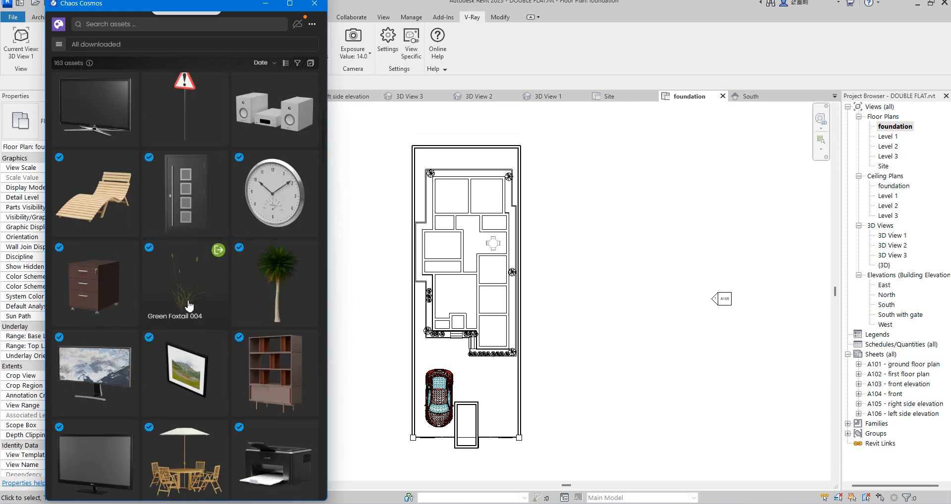
scroll(187, 341, "down", 5)
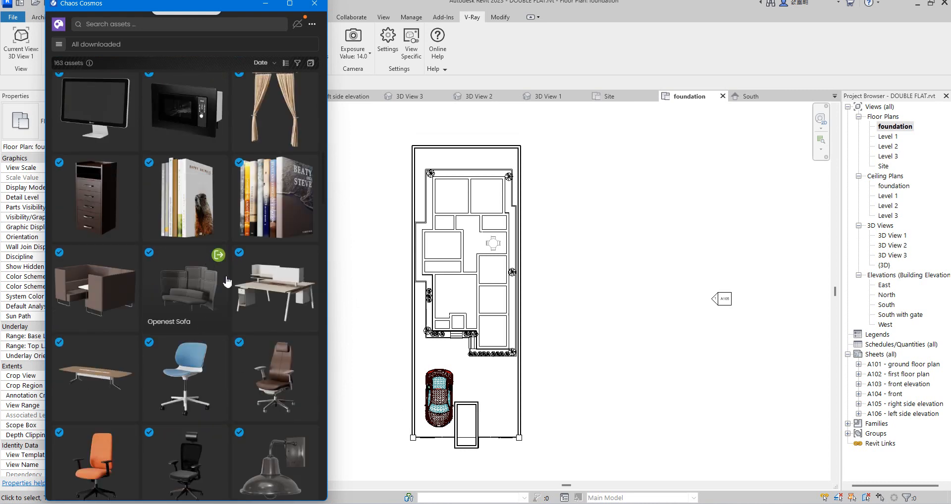
scroll(222, 358, "down", 3)
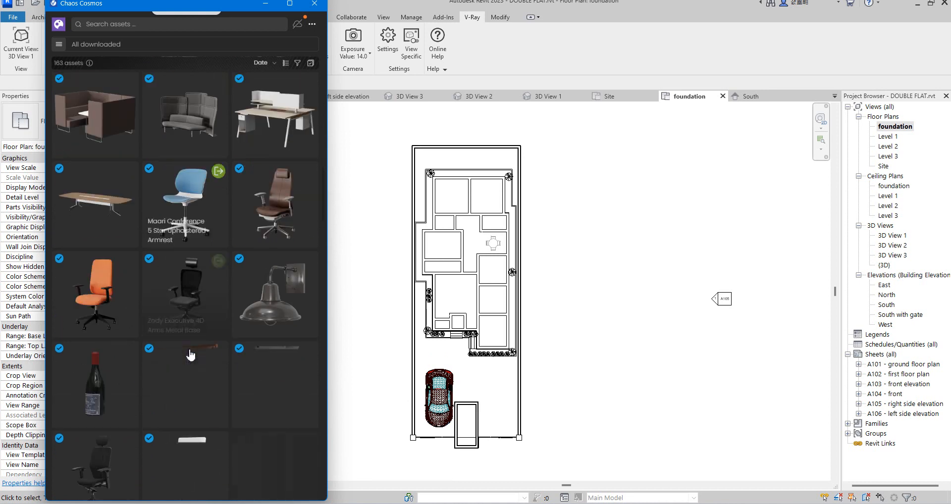
scroll(197, 316, "down", 3)
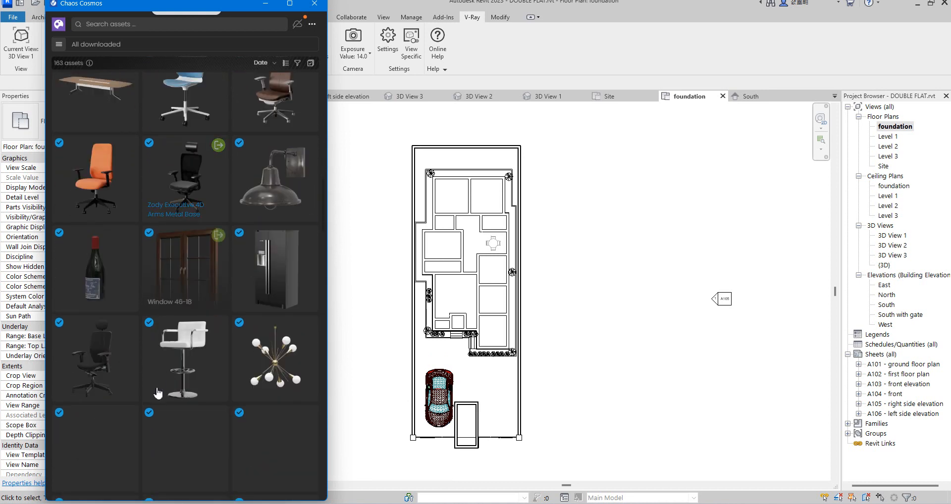
scroll(168, 227, "up", 10)
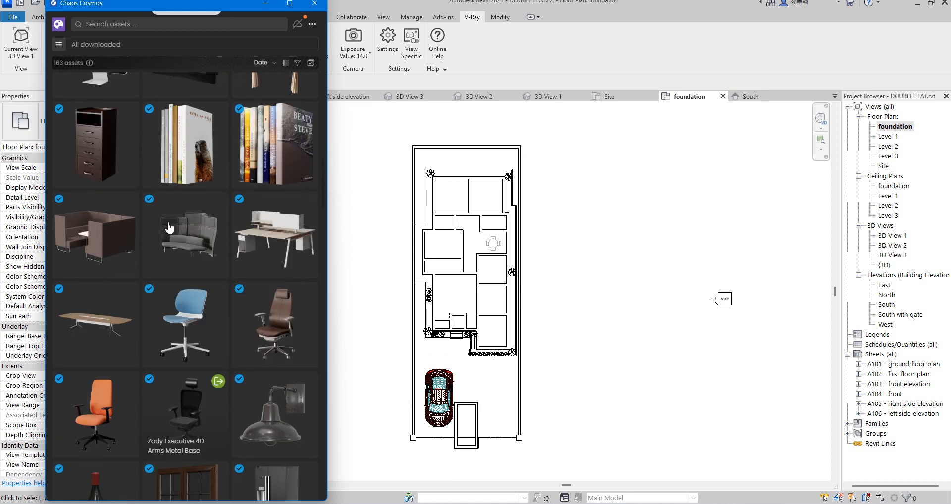
scroll(175, 224, "up", 7)
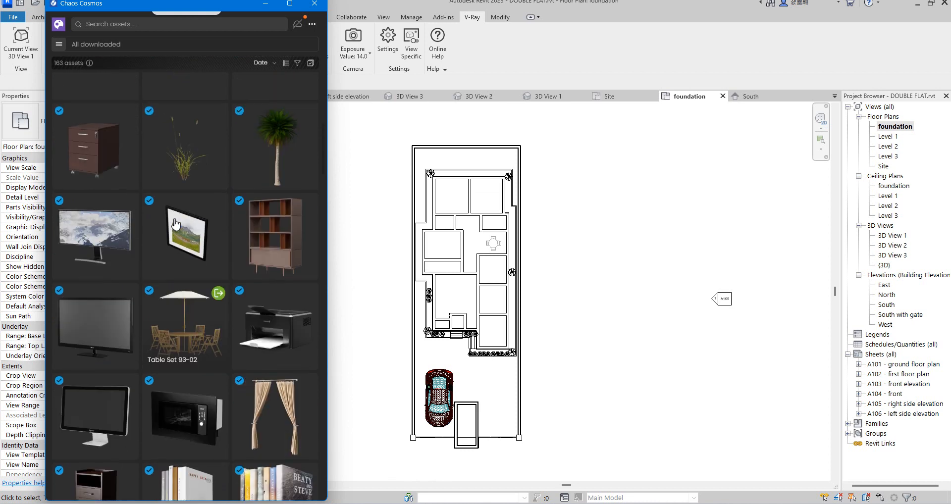
scroll(175, 224, "up", 5)
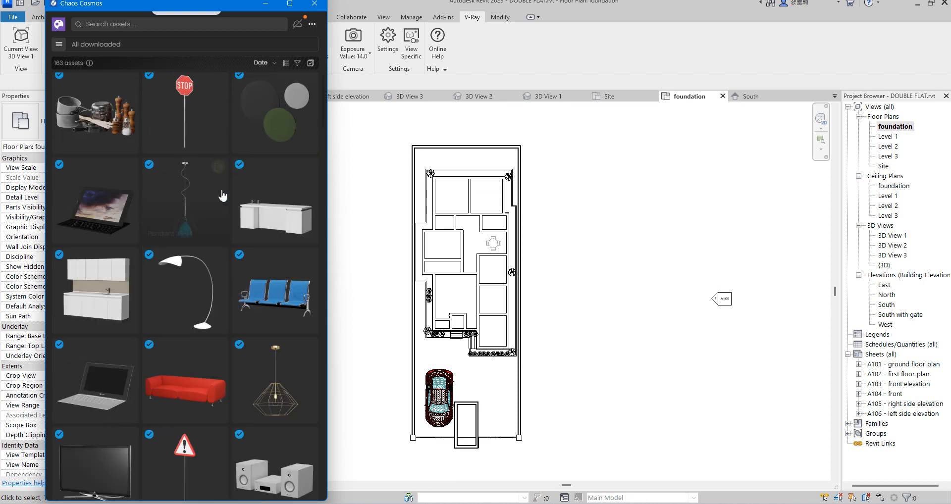
scroll(233, 175, "up", 10)
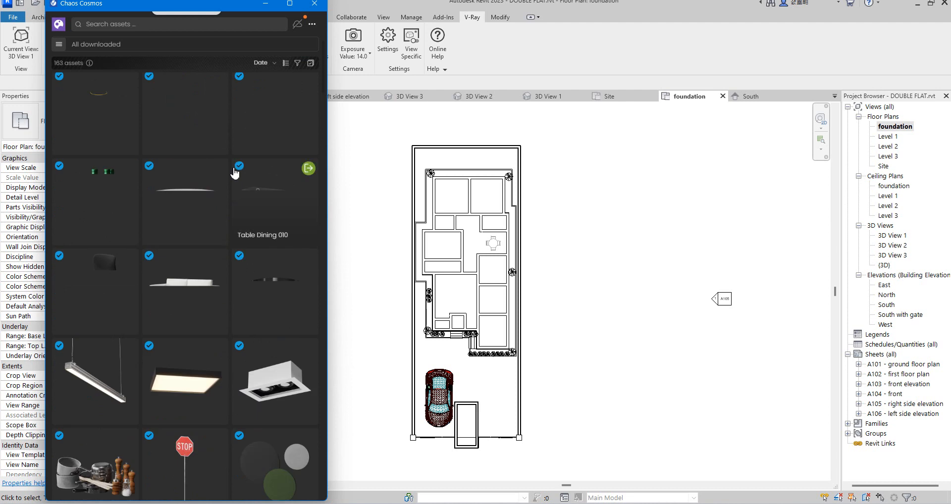
scroll(228, 195, "up", 2)
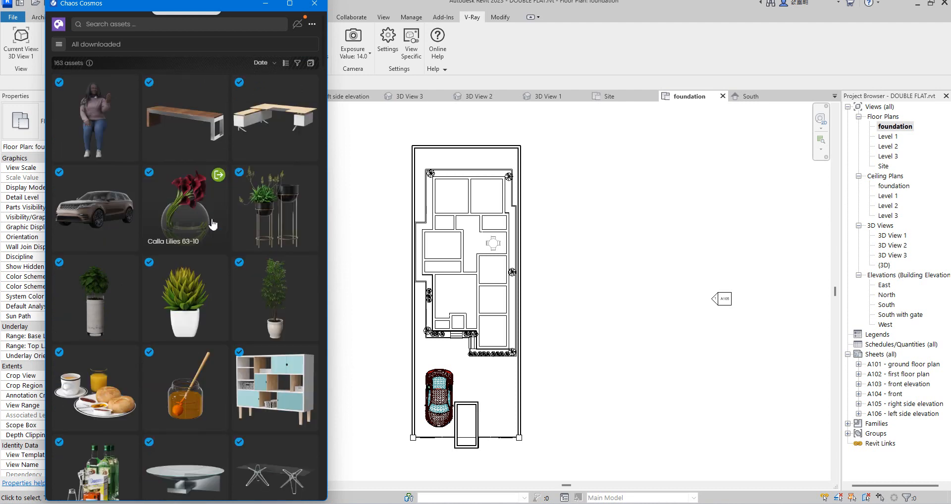
Place the Cosmos SUV 002 in the front yard, across the entrance gate from the existing car, and close Chaos Cosmos.
left_click(128, 174)
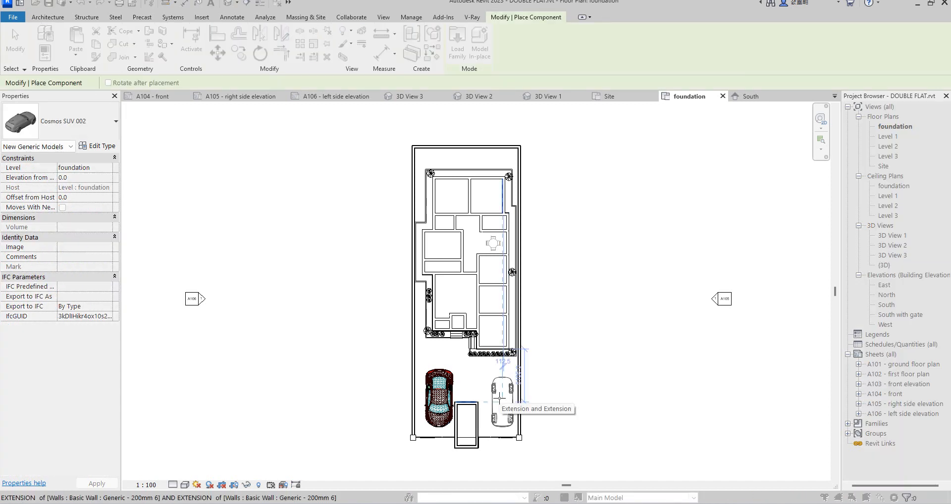
right_click(632, 286)
left_click(664, 296)
right_click(608, 228)
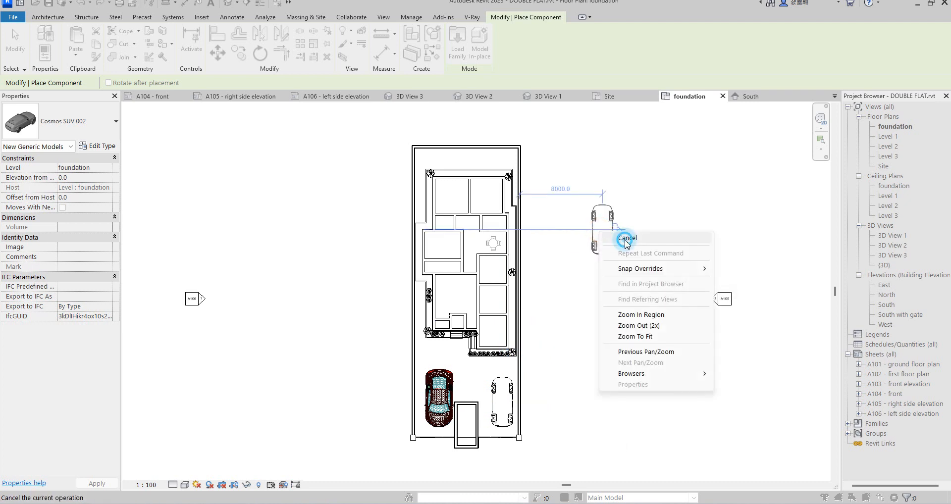
left_click(627, 236)
left_click(315, 4)
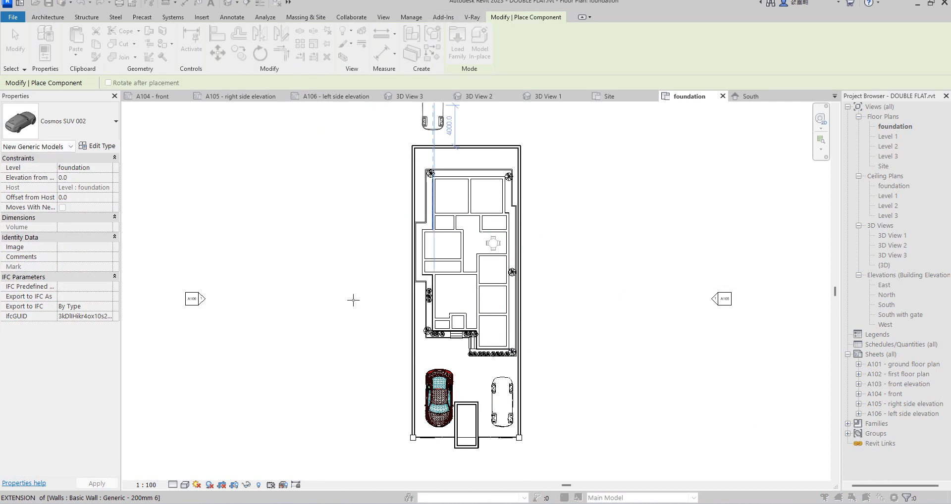
key("Escape")
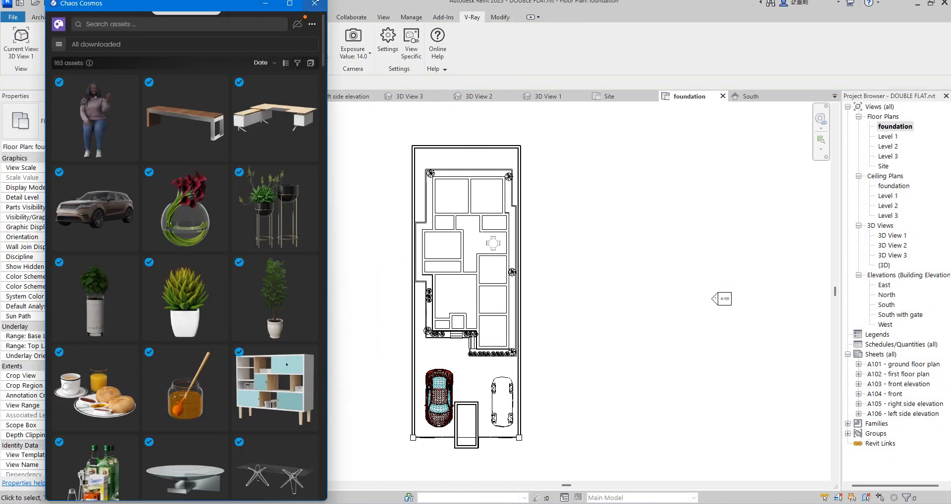
left_click(316, 4)
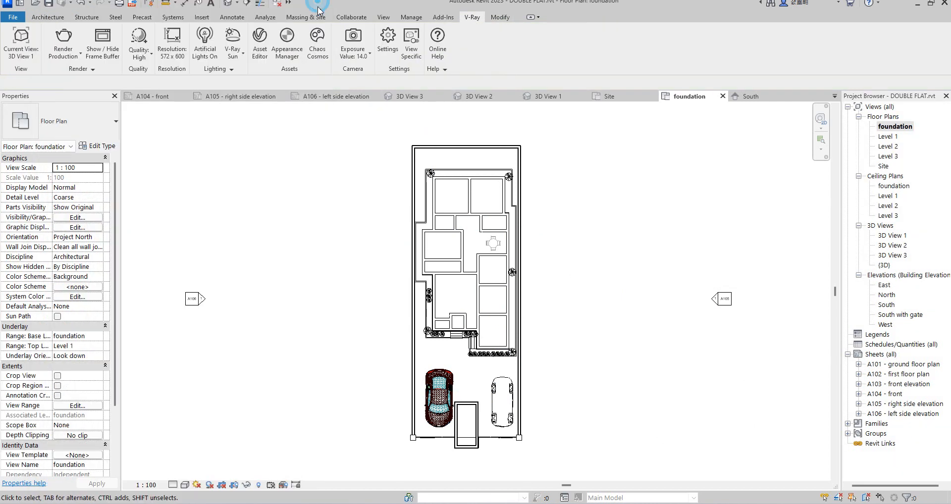
Review V-Ray's camera exposure options and the renderer, channels and environment settings, leaving them as they are.
left_click(369, 56)
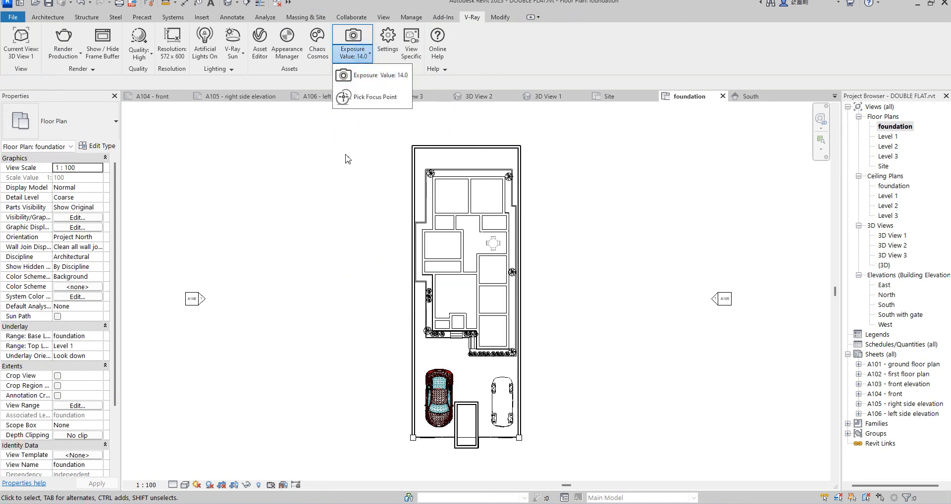
left_click(388, 42)
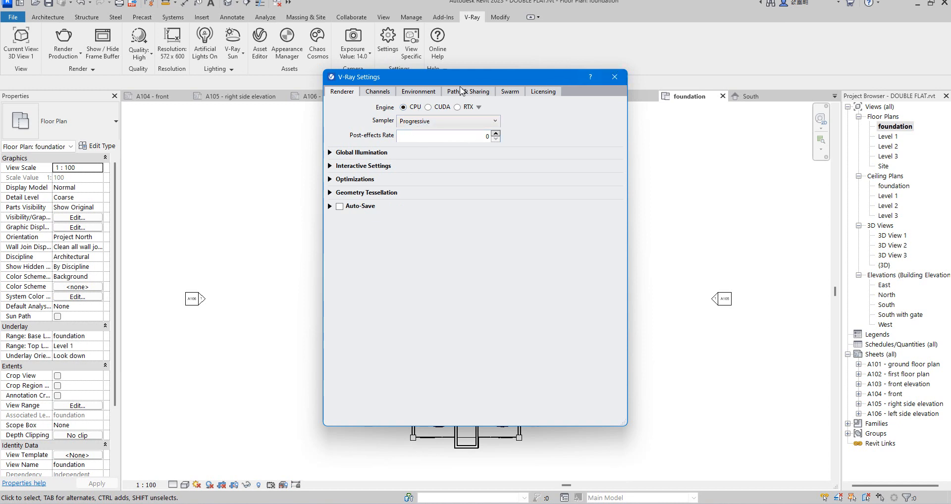
left_click(378, 93)
left_click(416, 95)
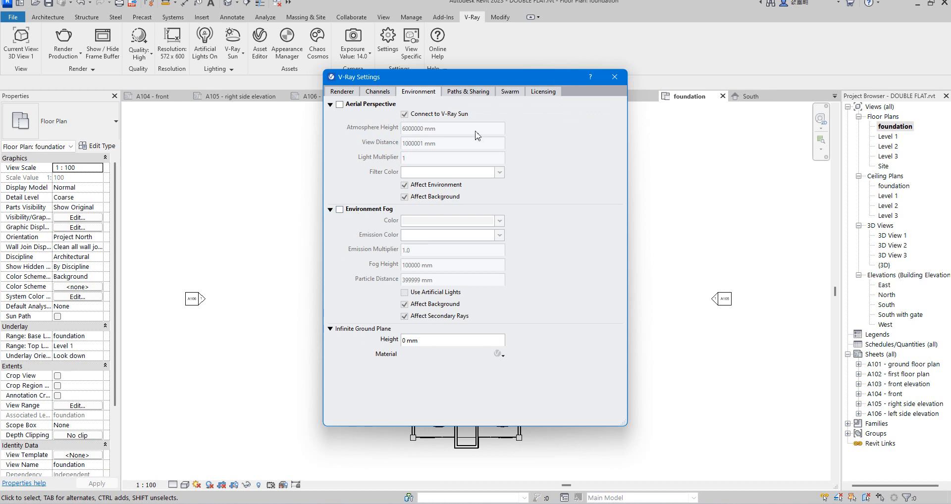
left_click(613, 77)
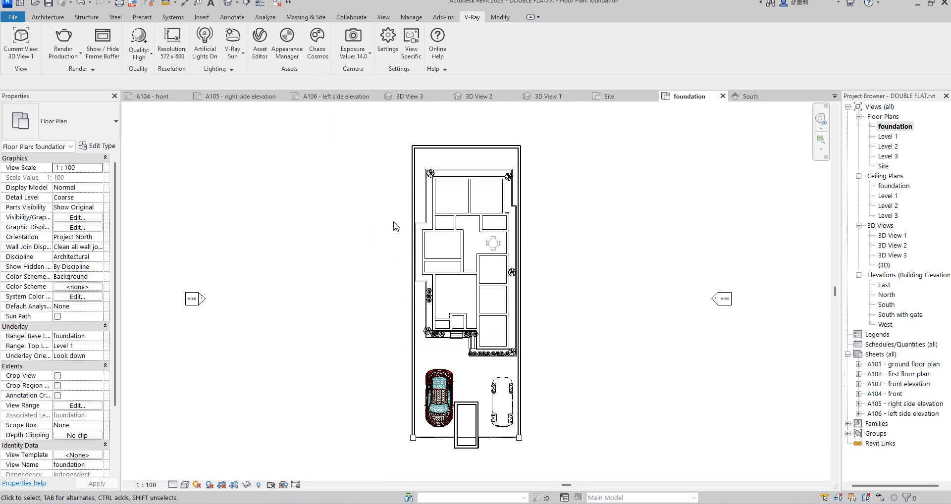
Open 3D View 1 from the foundation floor plan and save the project.
scroll(508, 267, "down", 1)
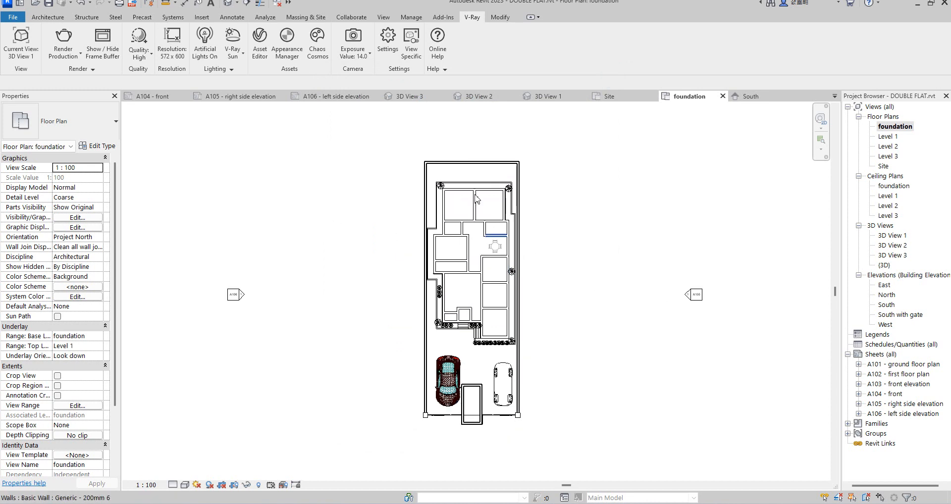
scroll(520, 384, "up", 1)
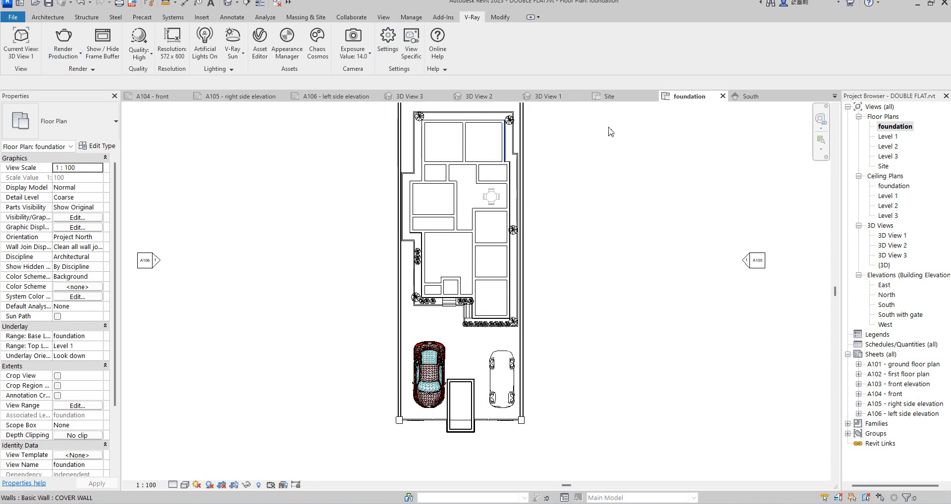
double_click(893, 236)
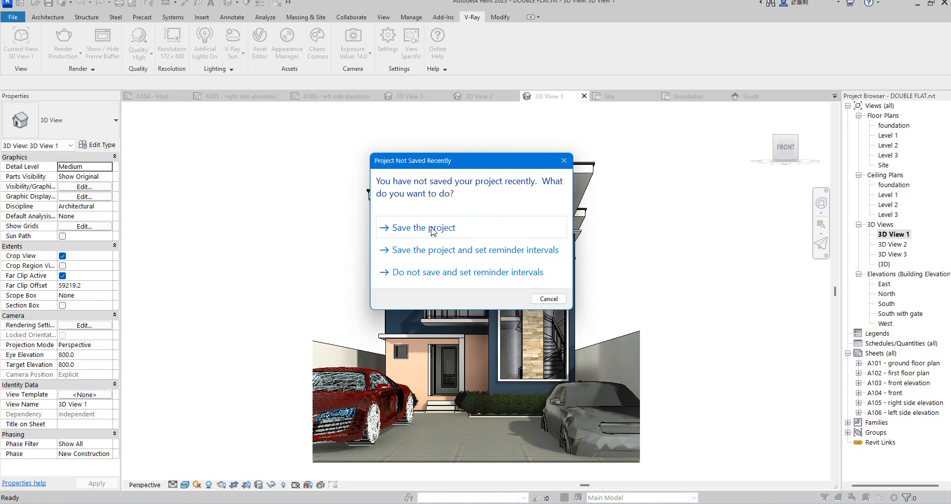
left_click(424, 227)
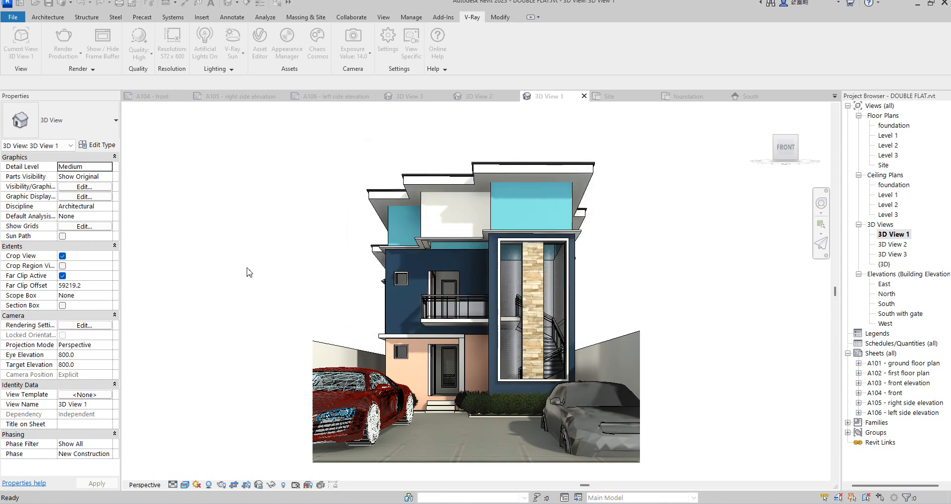
Raise the Cosmos SUV 002 in 3D View 1 by setting its elevation from the foundation level to 400.
left_click(585, 427)
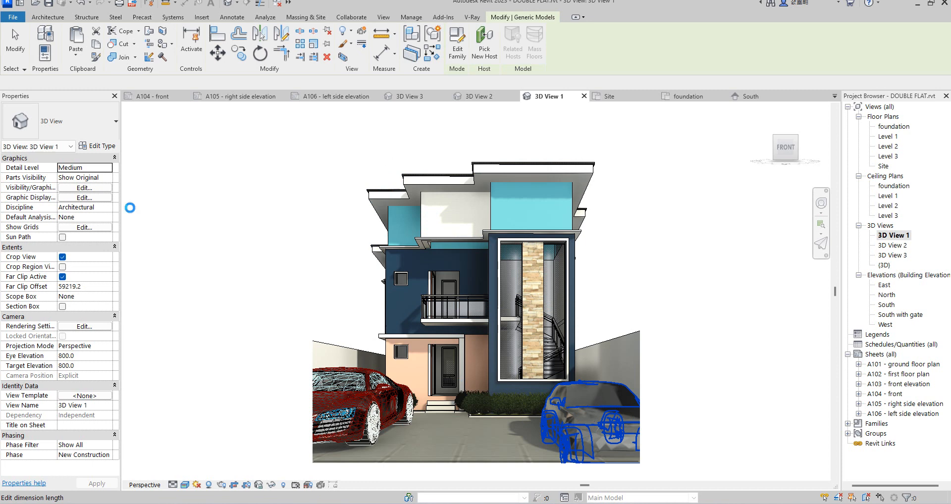
left_click(87, 178)
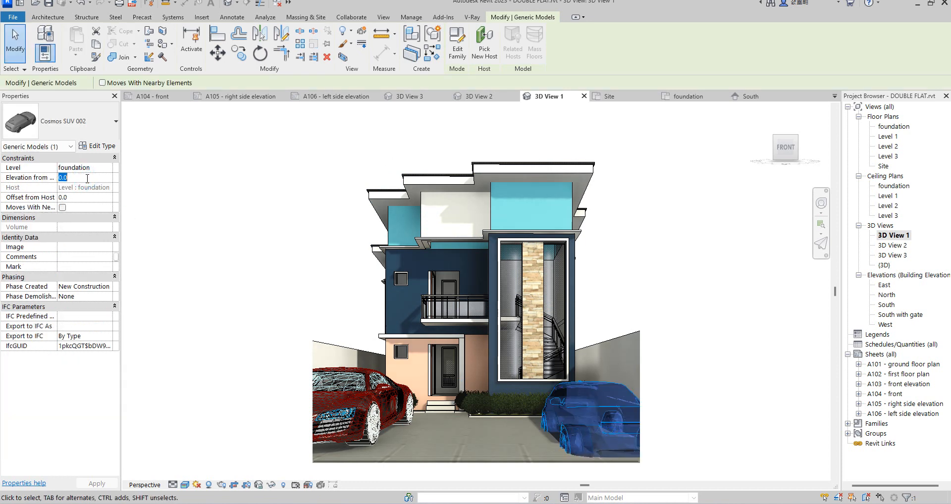
type("400")
key("Return")
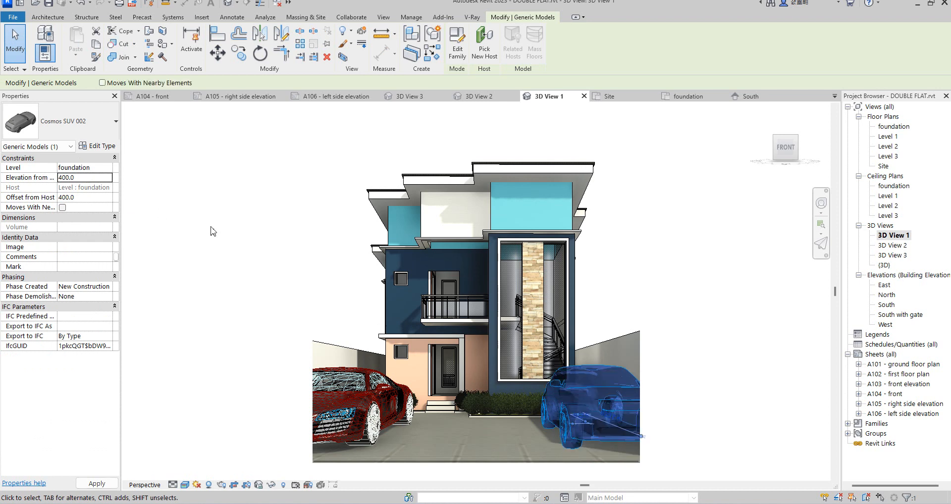
left_click(671, 385)
Examine how both cars and the front planting sit against the house and paving in 3D View 1.
scroll(573, 477, "up", 3)
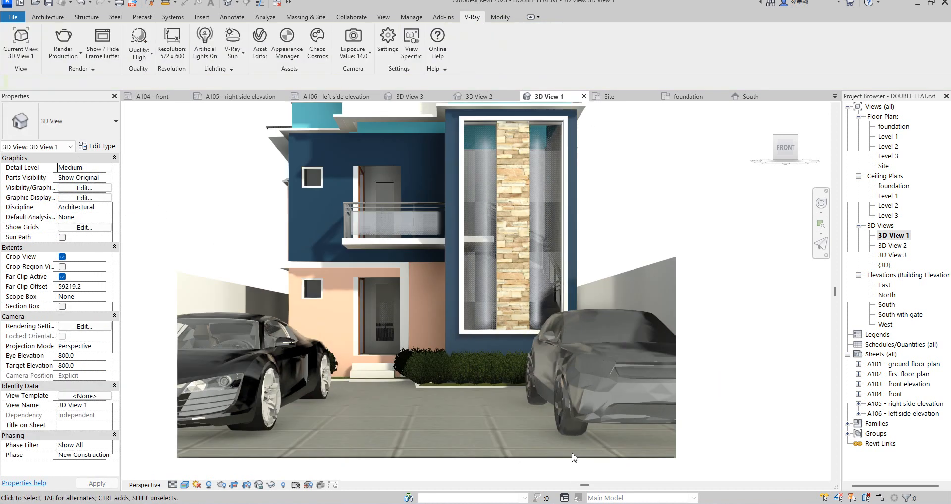
scroll(572, 455, "down", 3)
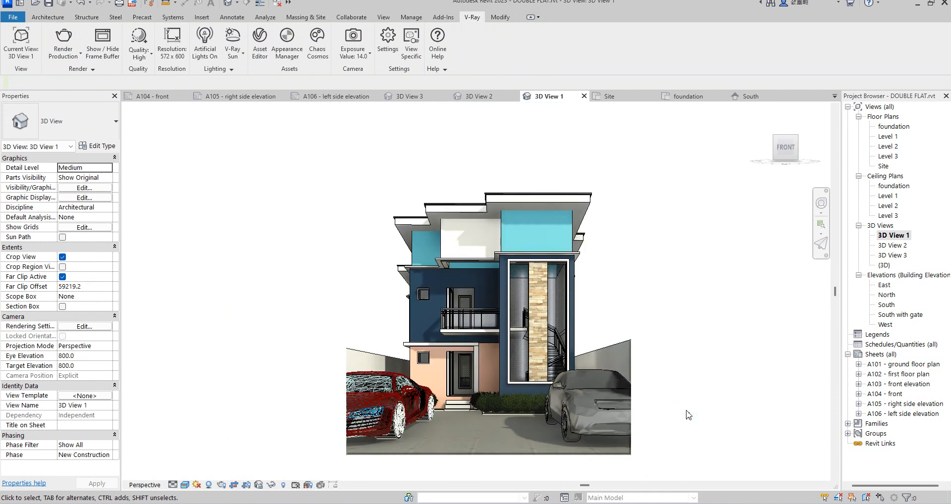
scroll(414, 418, "up", 5)
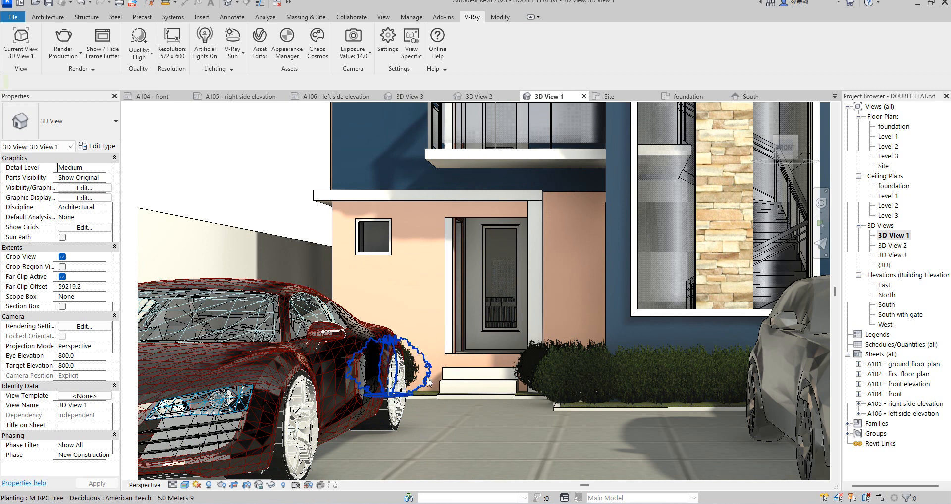
scroll(521, 405, "down", 3)
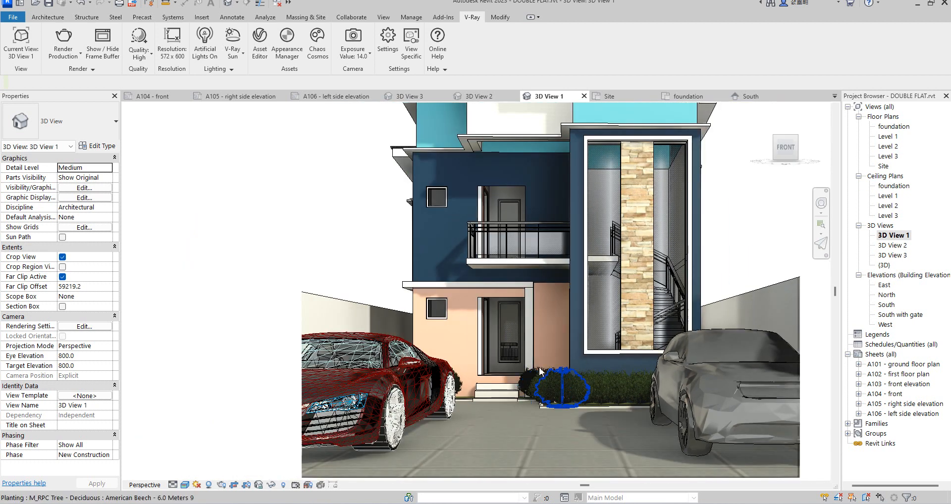
scroll(542, 399, "down", 3)
scroll(573, 202, "up", 1)
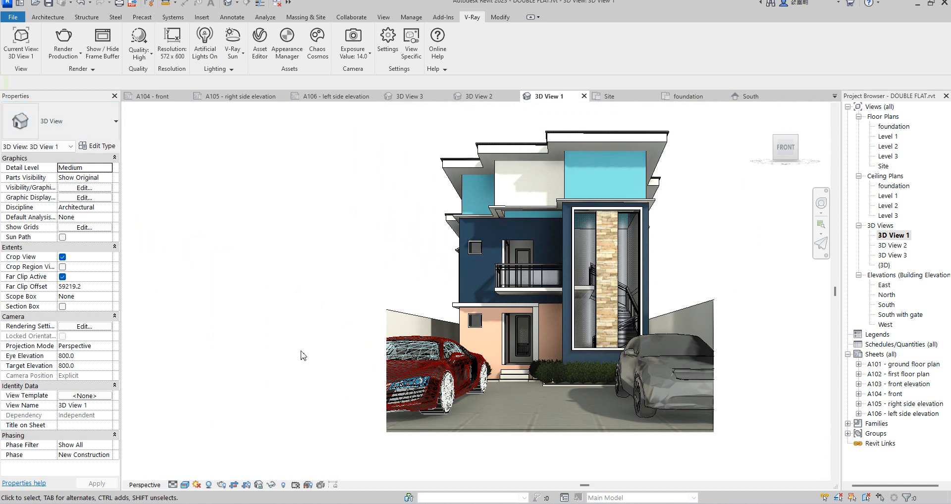
scroll(292, 365, "down", 2)
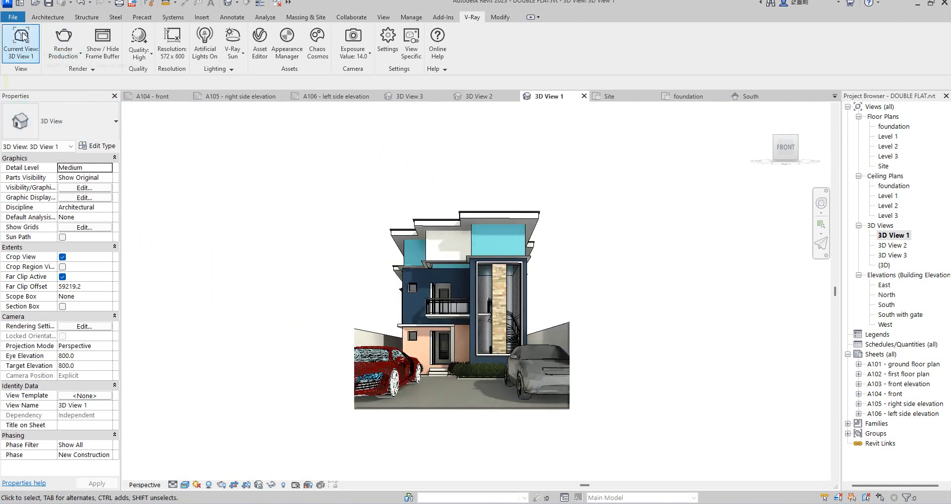
Start a V-Ray production render of 3D View 1 and enlarge the frame buffer window to show it.
left_click(65, 39)
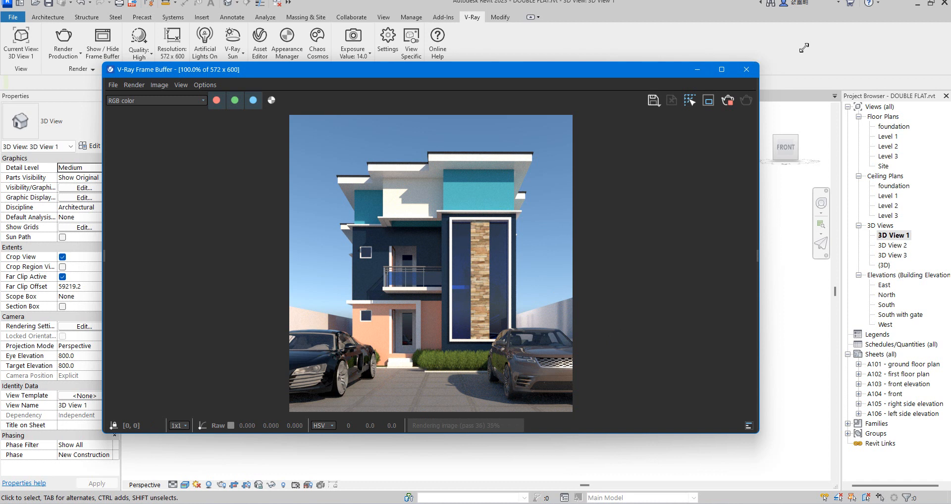
left_click_drag(803, 48, 798, 41)
left_click_drag(45, 477, 41, 472)
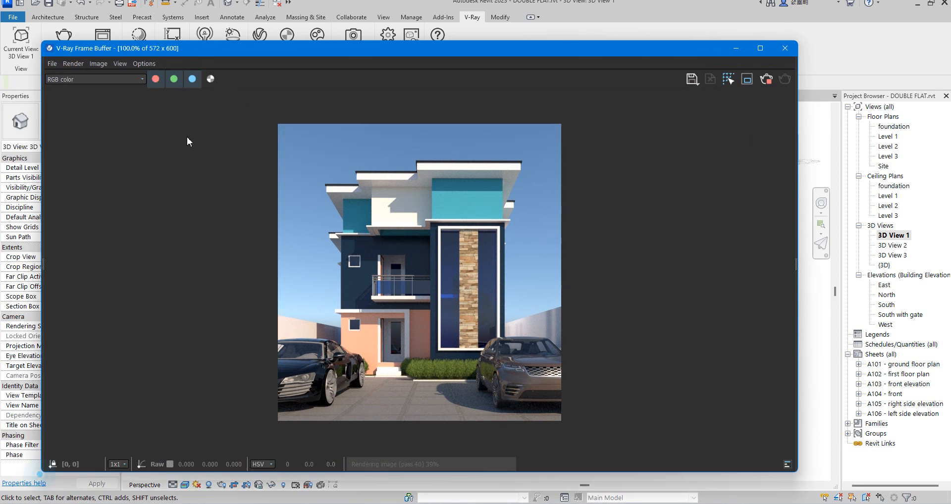